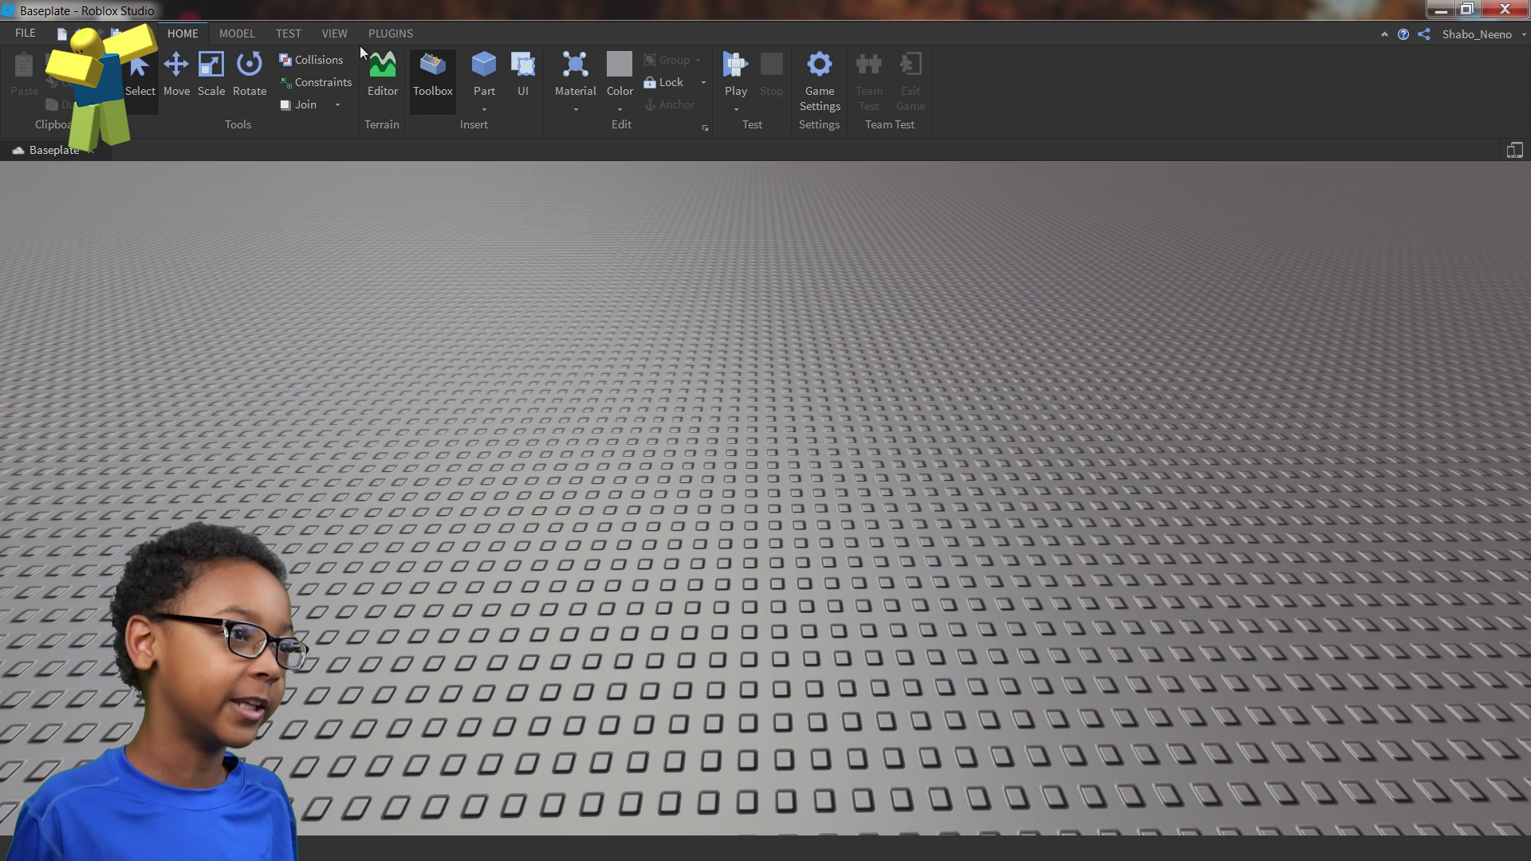
# Insert a grey R6 block rig named Dummy with Rig Builder and frame it in view
pyautogui.click(383, 36)
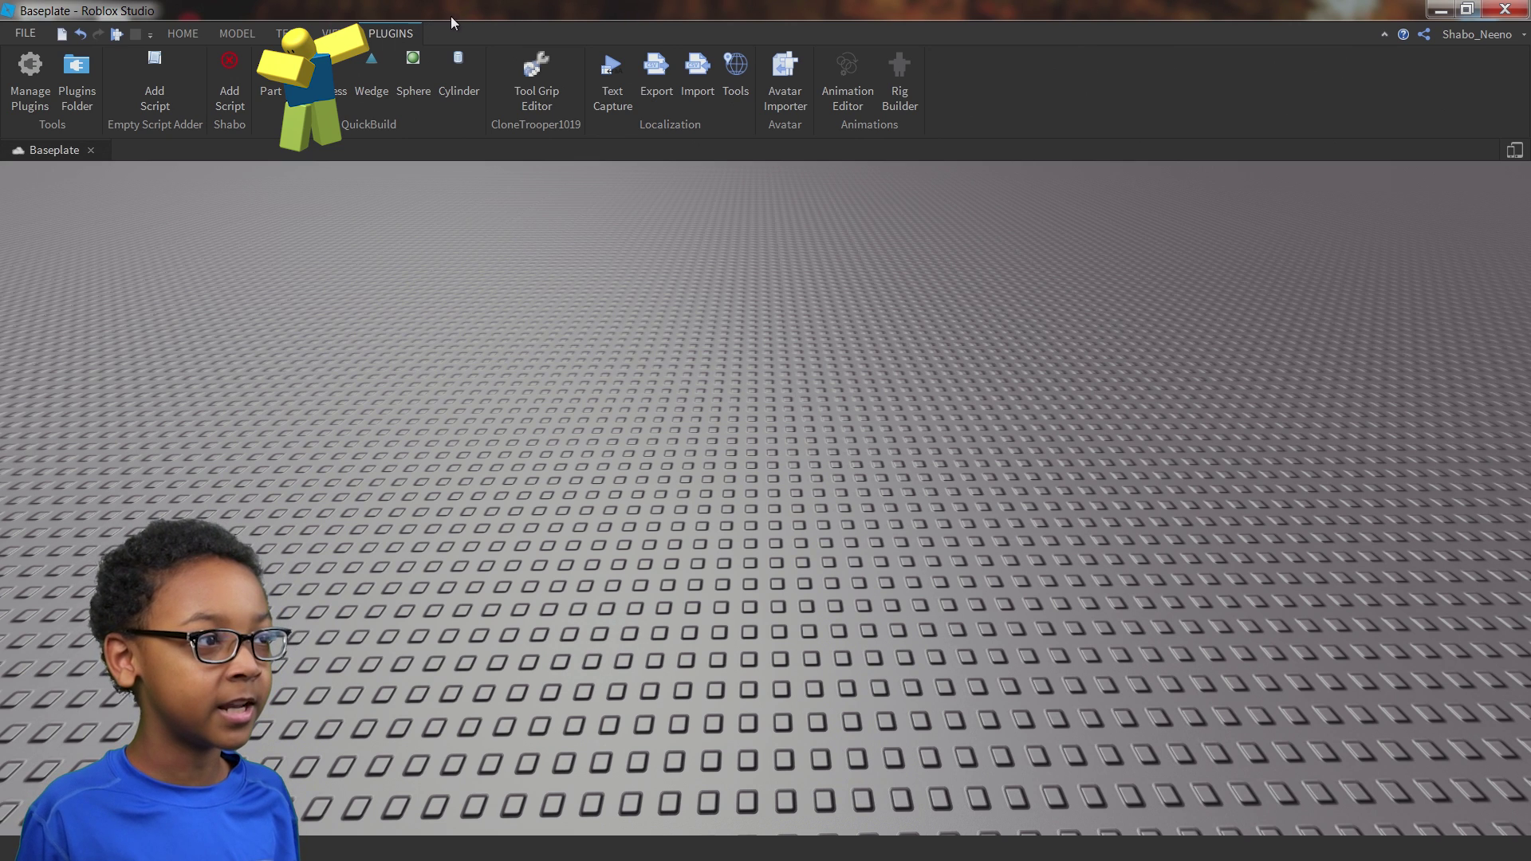
pyautogui.click(900, 84)
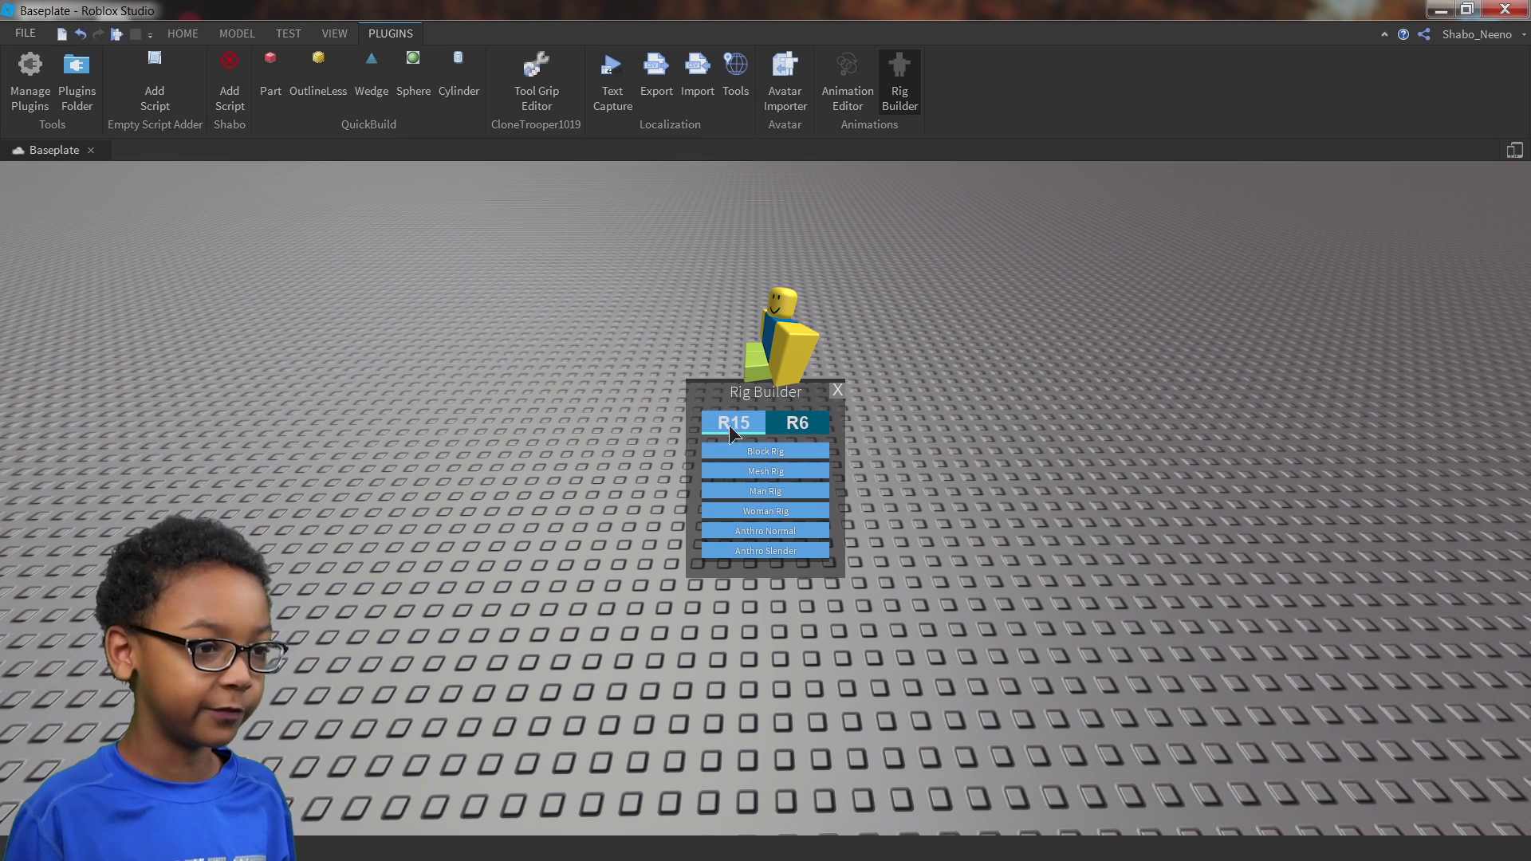
pyautogui.click(783, 423)
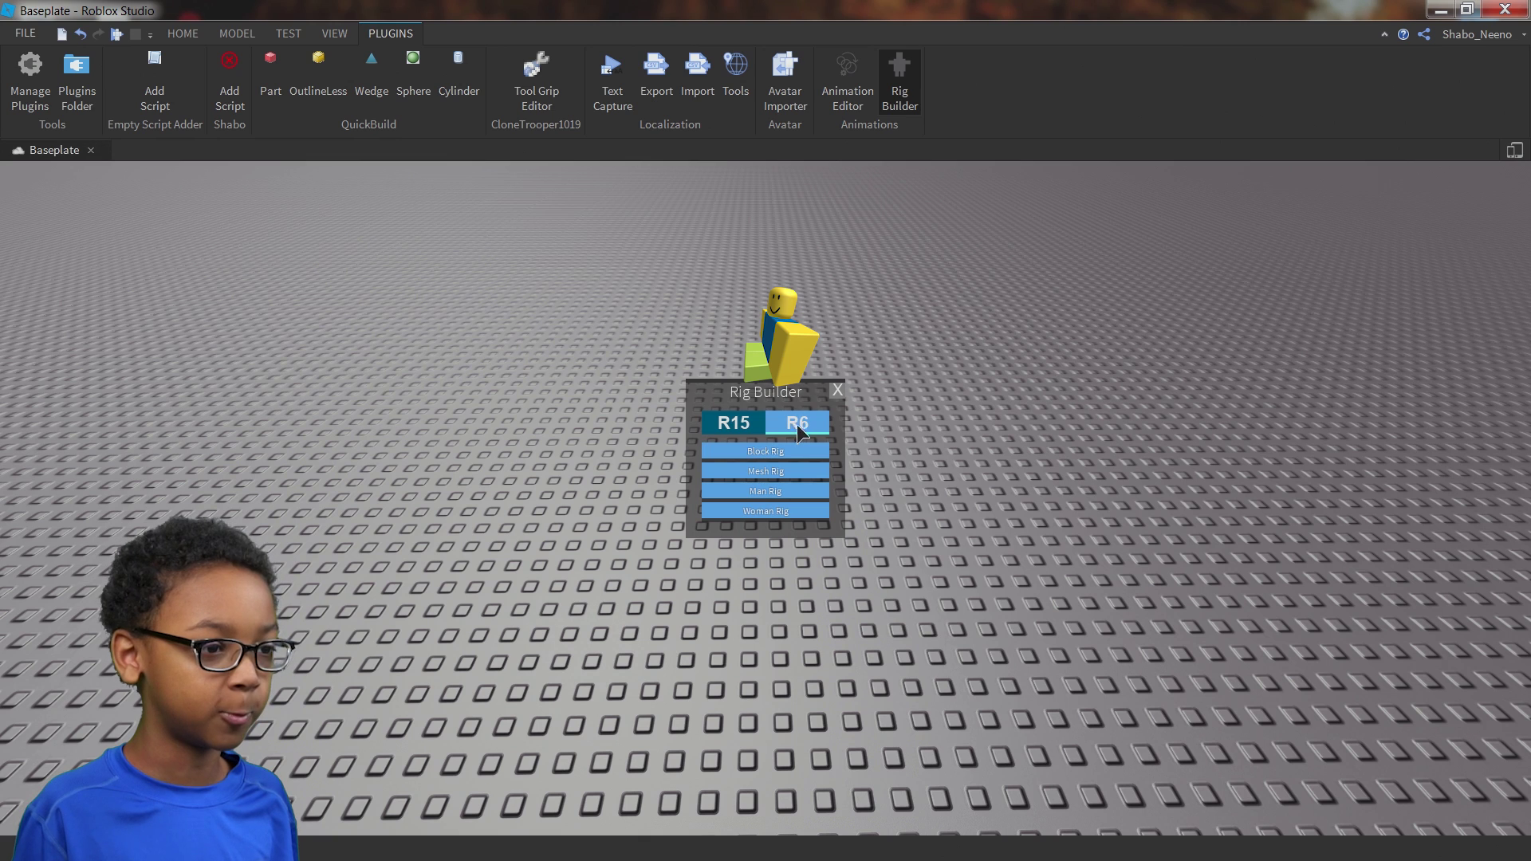
pyautogui.click(765, 452)
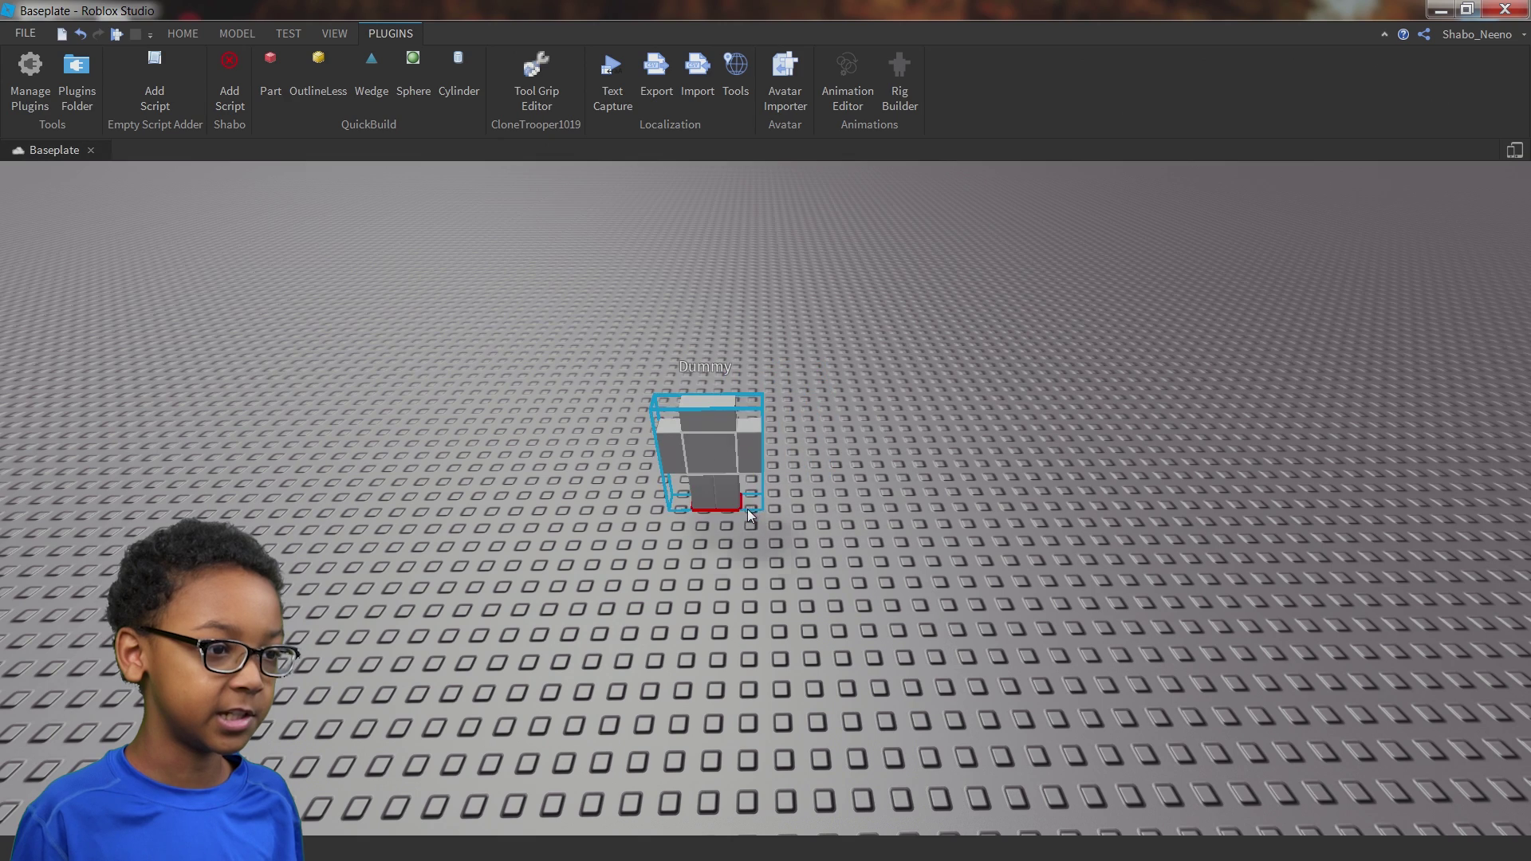
pyautogui.press('f')
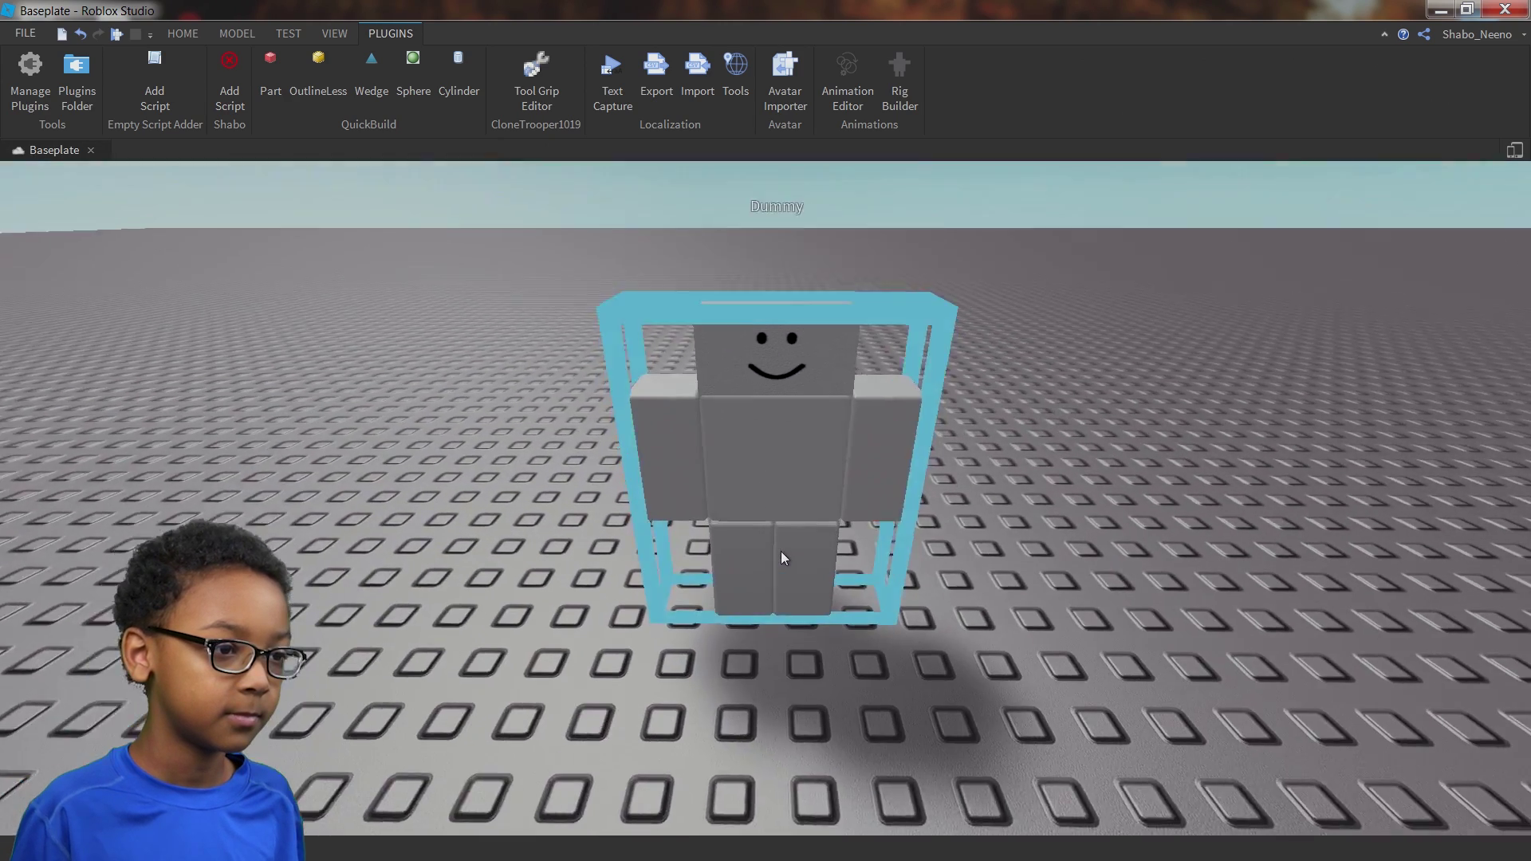
pyautogui.scroll(-5, 781, 552)
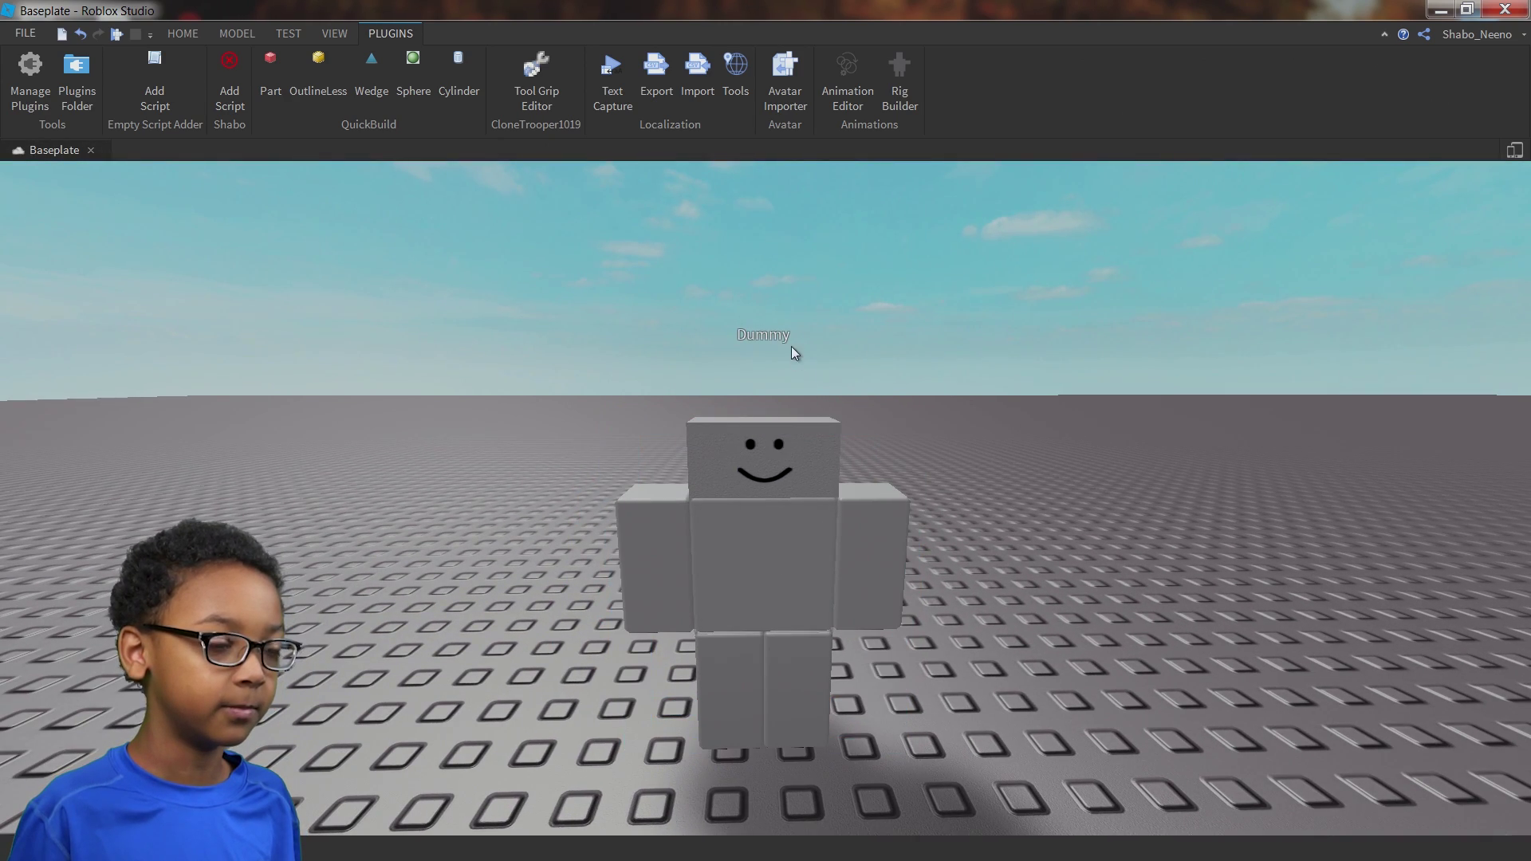
pyautogui.moveTo(794, 348); pyautogui.dragTo(694, 323, button='right')
pyautogui.moveTo(814, 321); pyautogui.dragTo(823, 322, button='right')
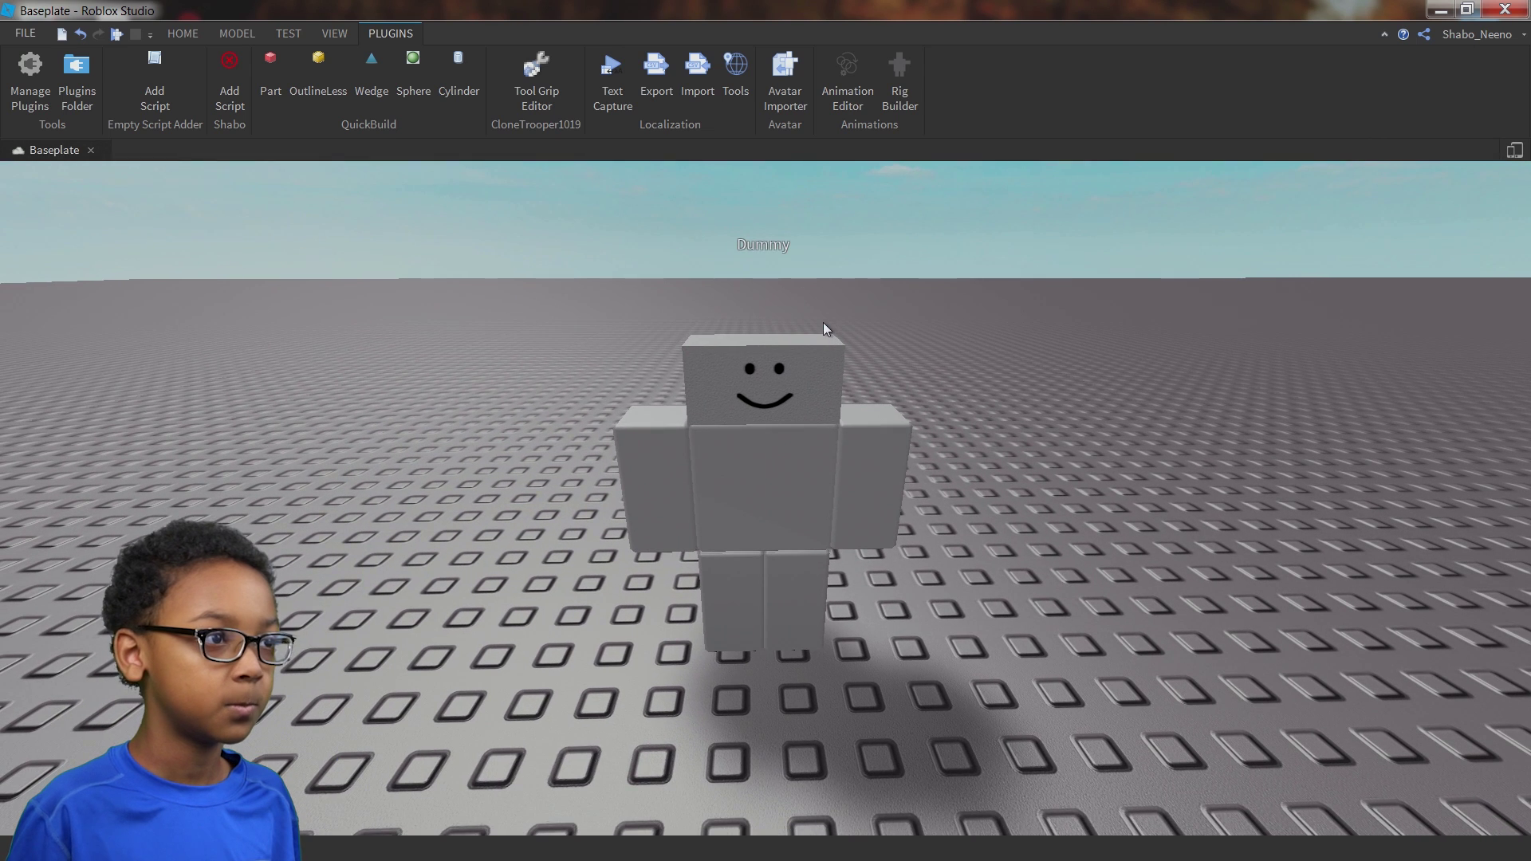
pyautogui.click(188, 35)
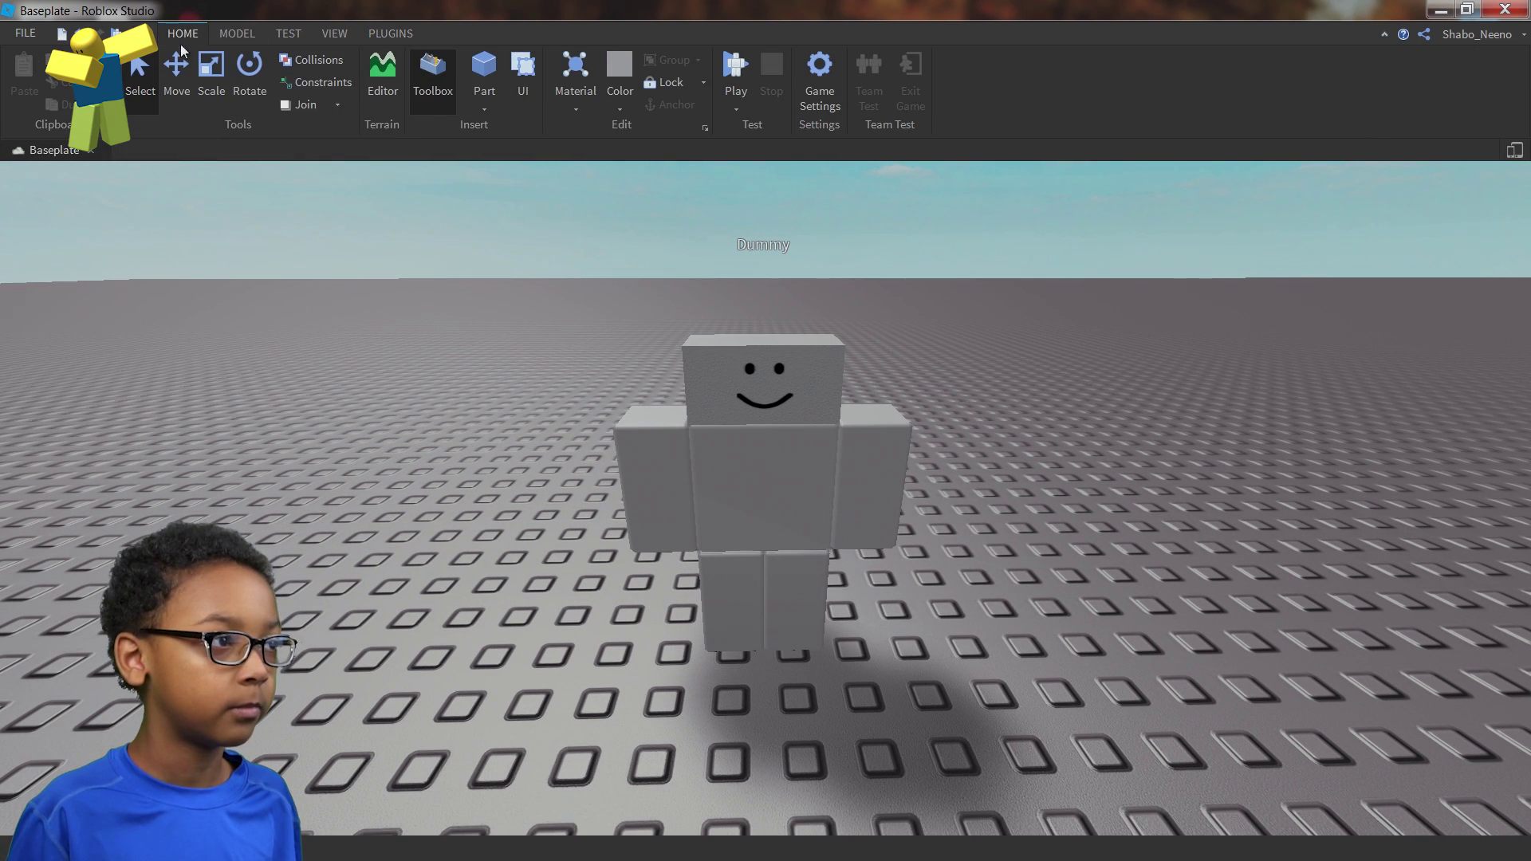
pyautogui.click(819, 102)
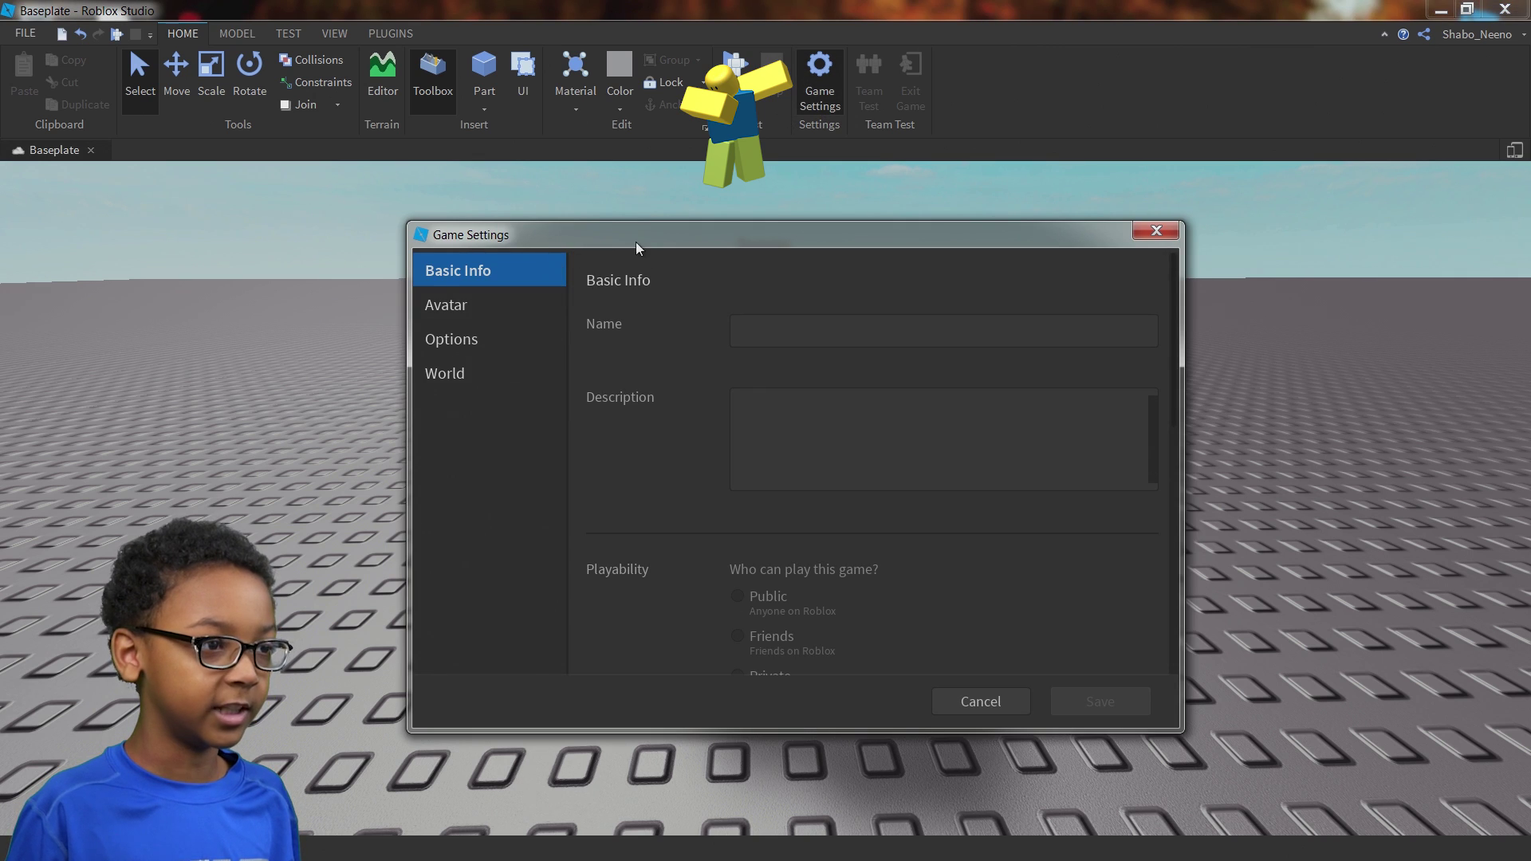
pyautogui.moveTo(636, 248); pyautogui.dragTo(640, 236)
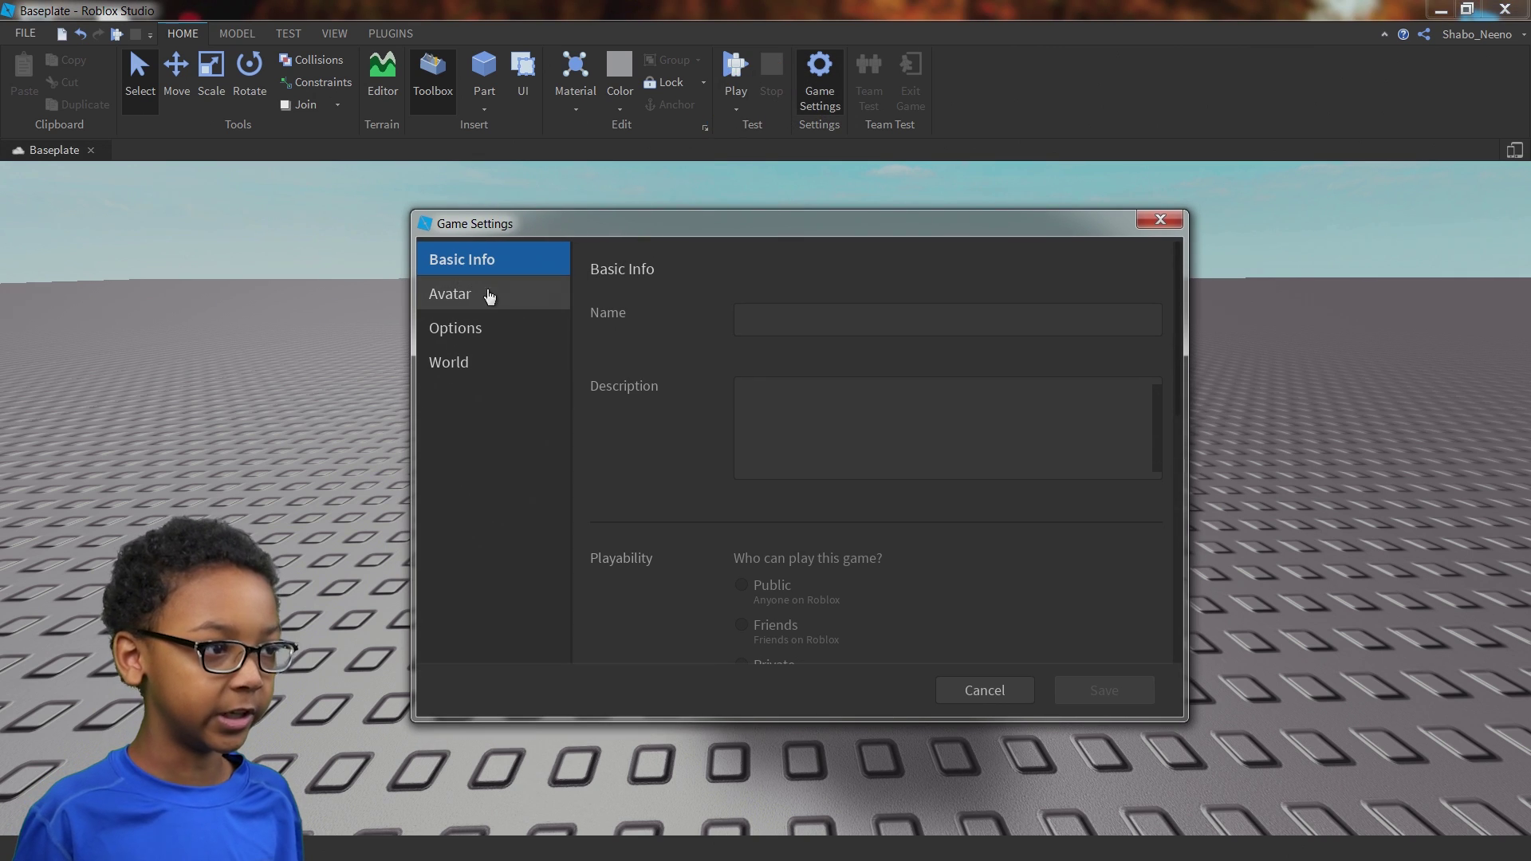
pyautogui.click(471, 295)
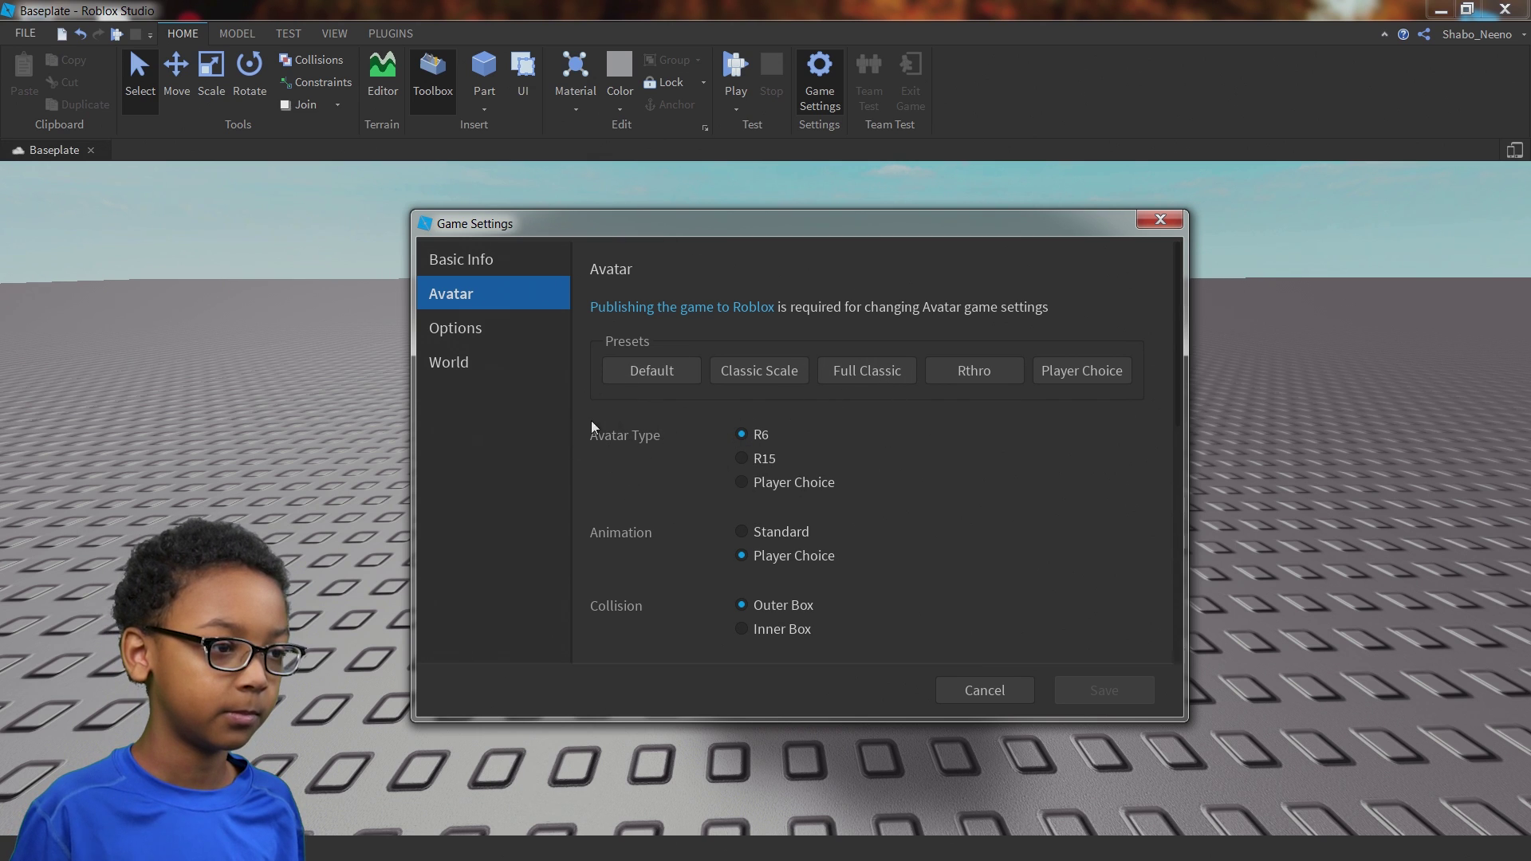
pyautogui.click(745, 460)
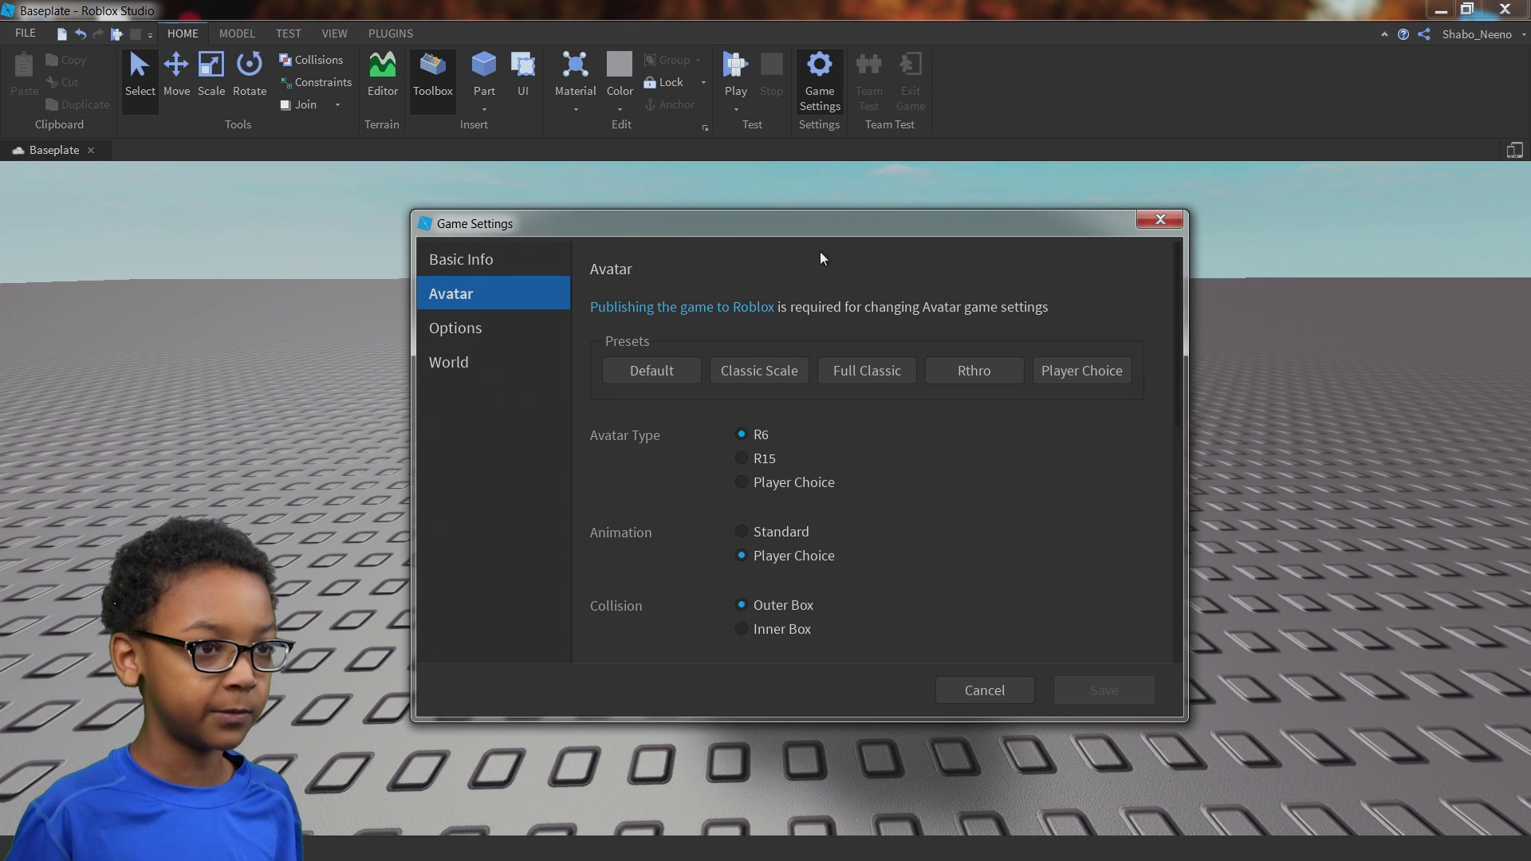
pyautogui.moveTo(782, 233); pyautogui.dragTo(736, 251)
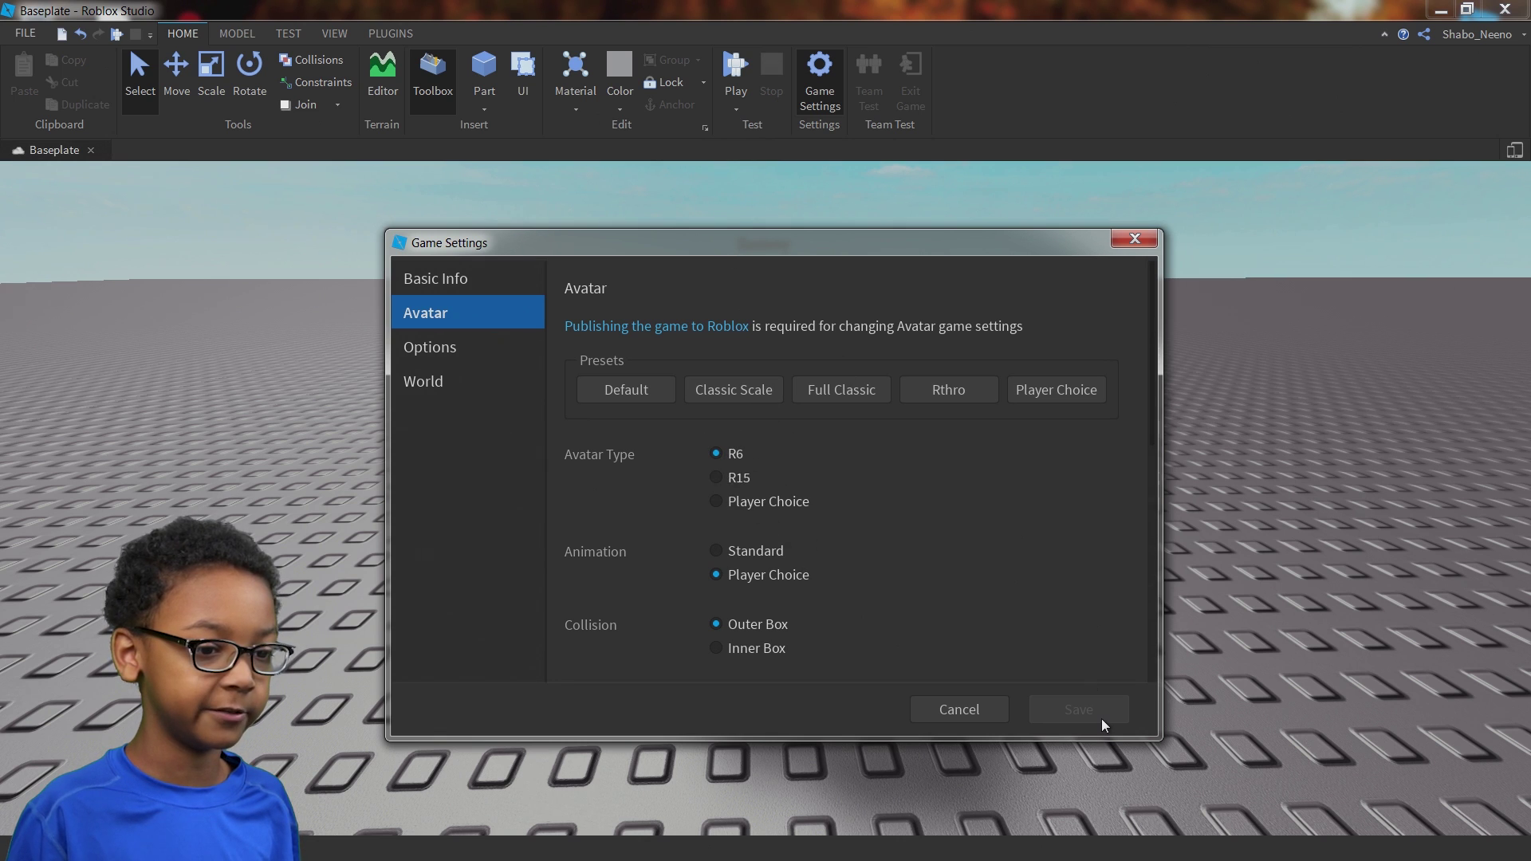
pyautogui.click(965, 710)
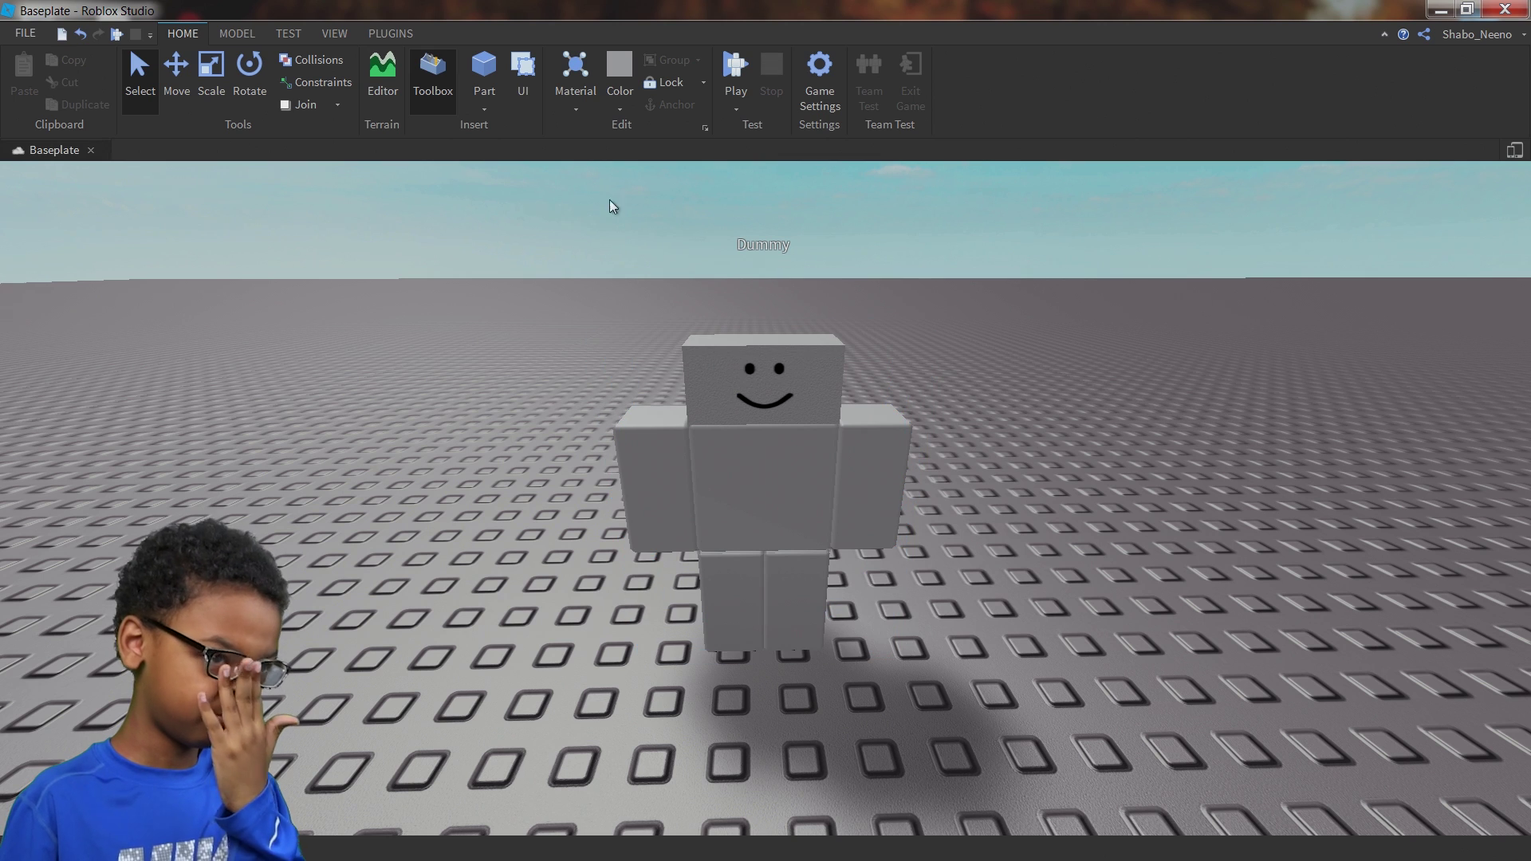
# Create an Untitled Animation for the Dummy in the Animation Editor, dismissing the R15 warning
pyautogui.click(386, 36)
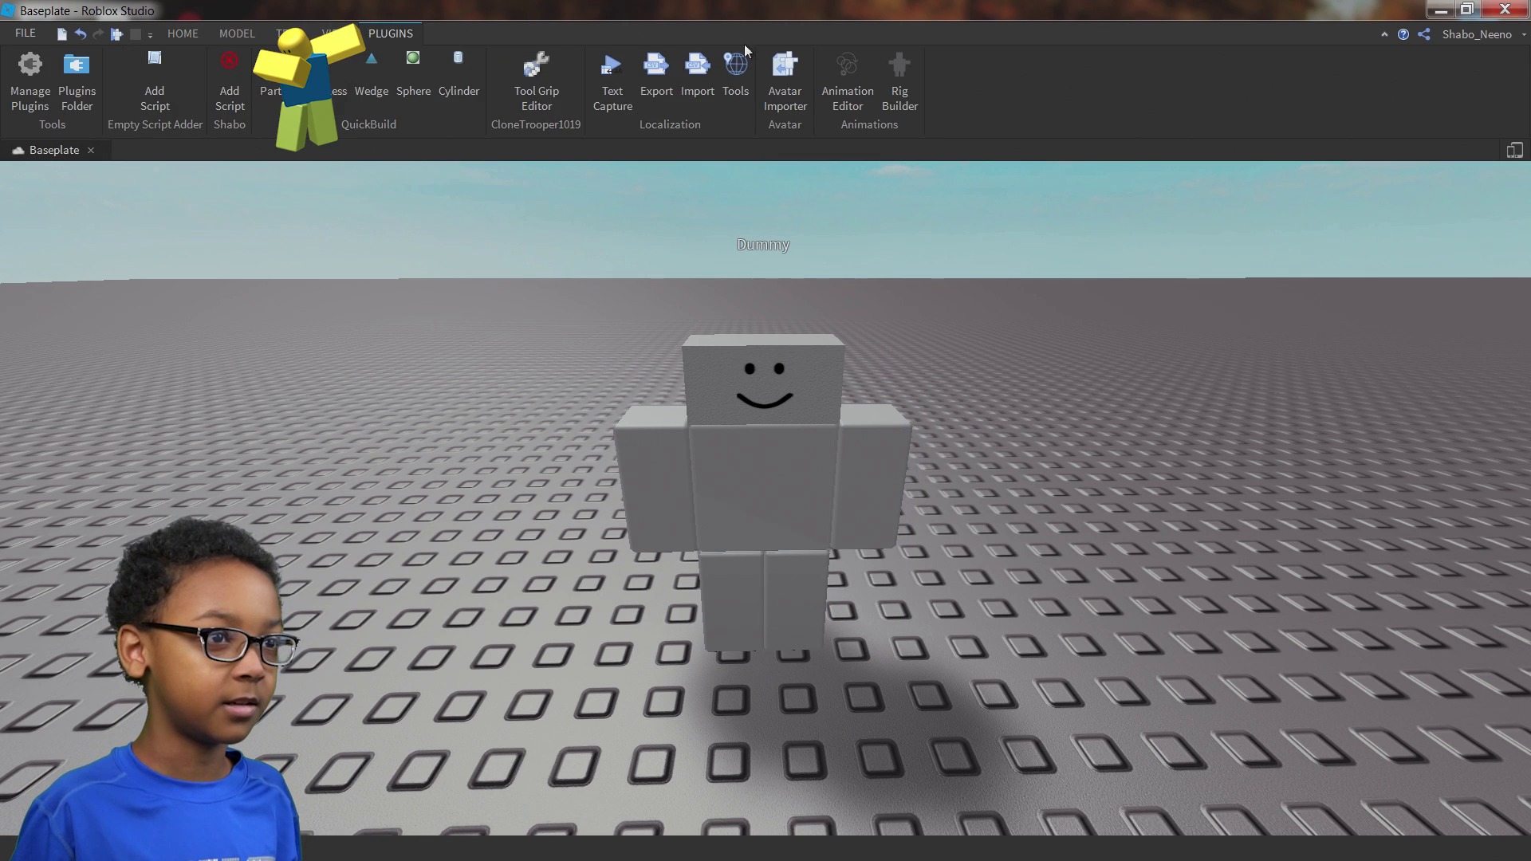
pyautogui.click(846, 102)
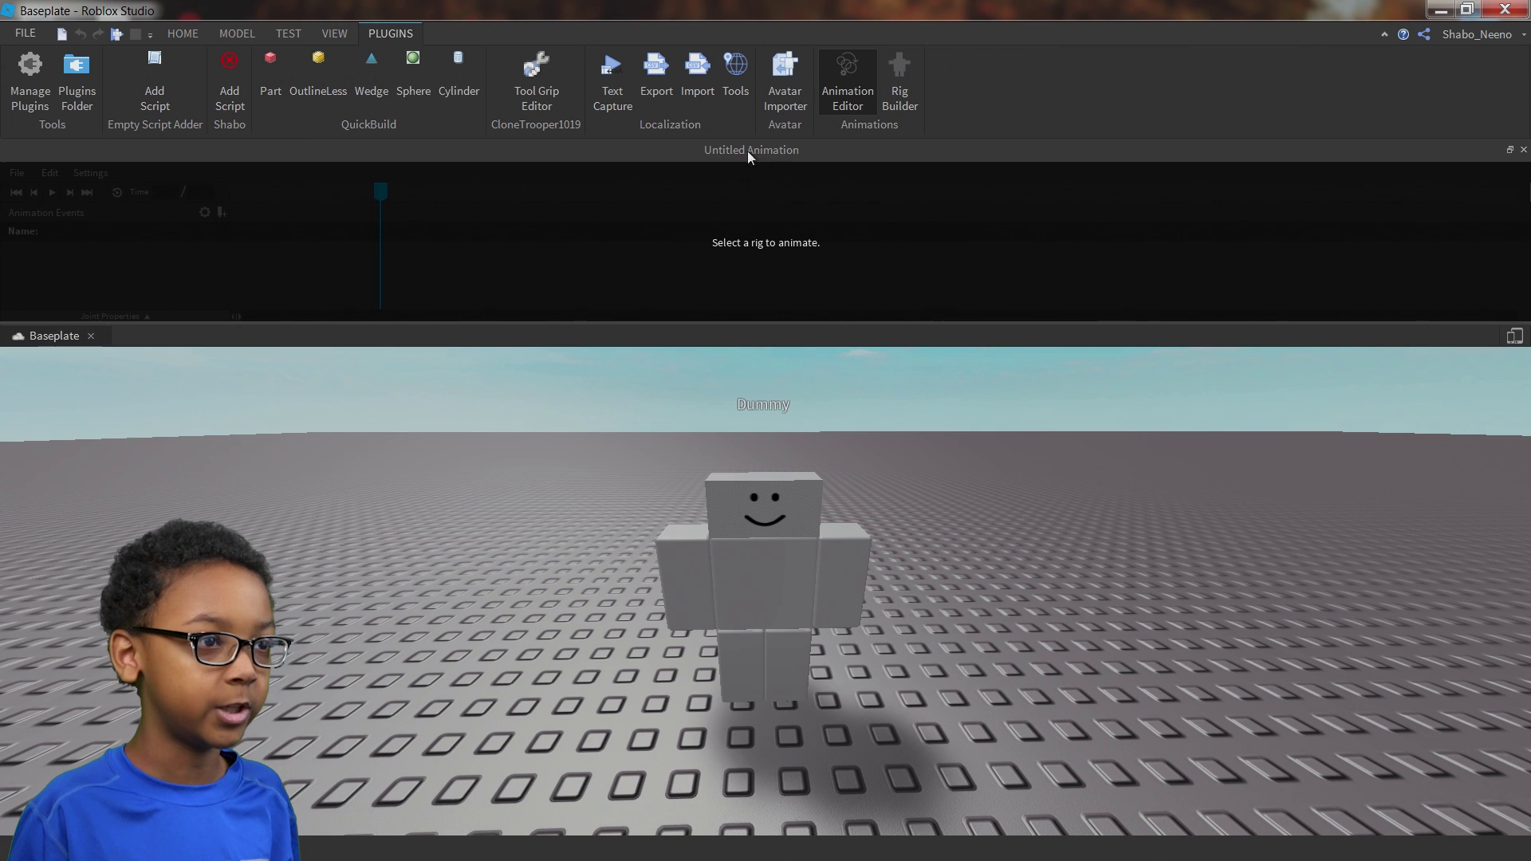
pyautogui.click(770, 566)
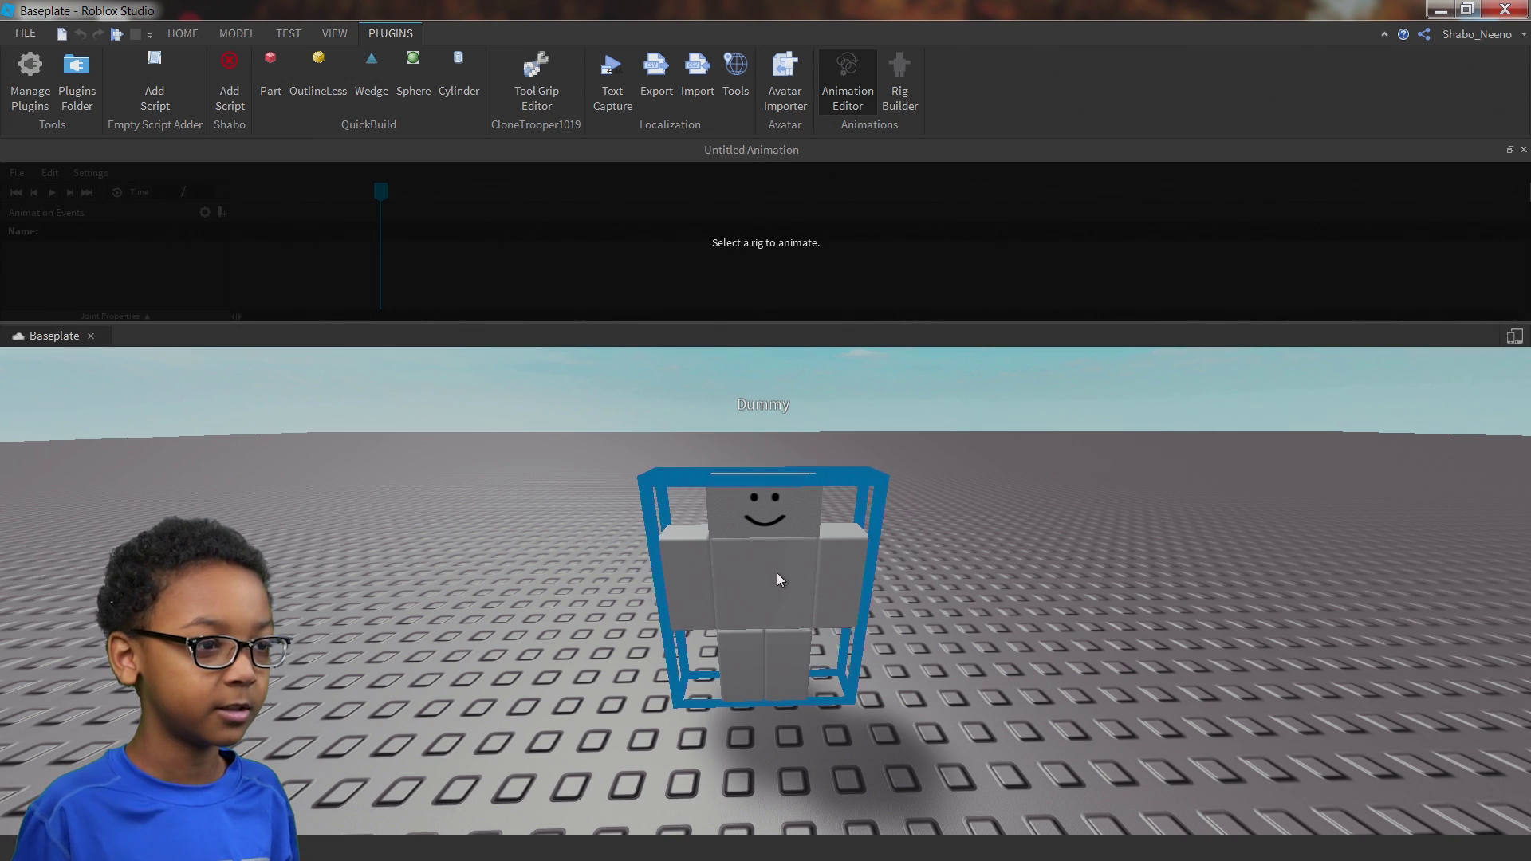
pyautogui.click(779, 580)
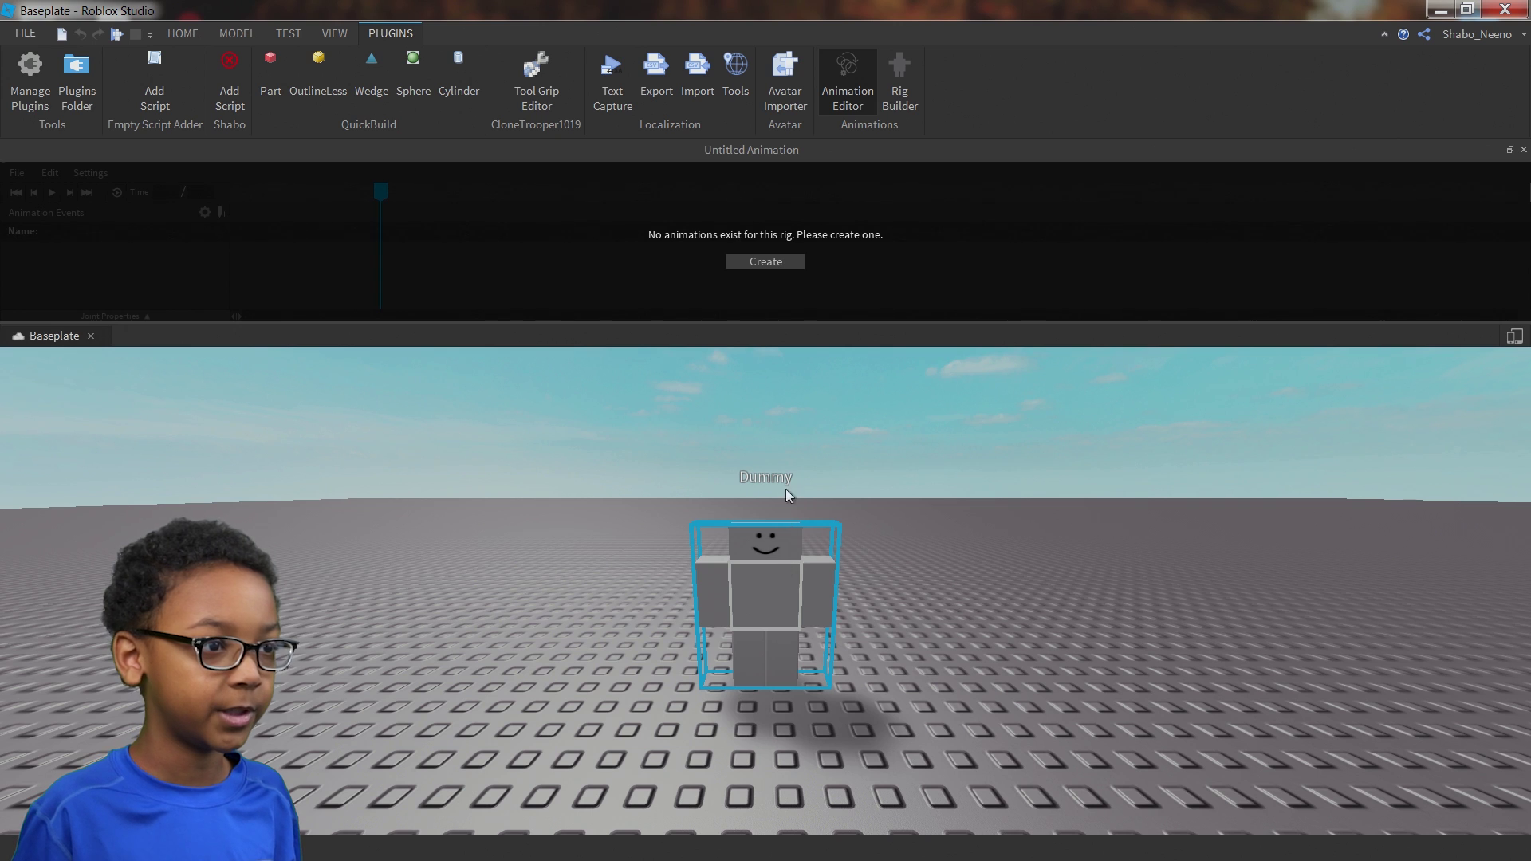
pyautogui.click(779, 262)
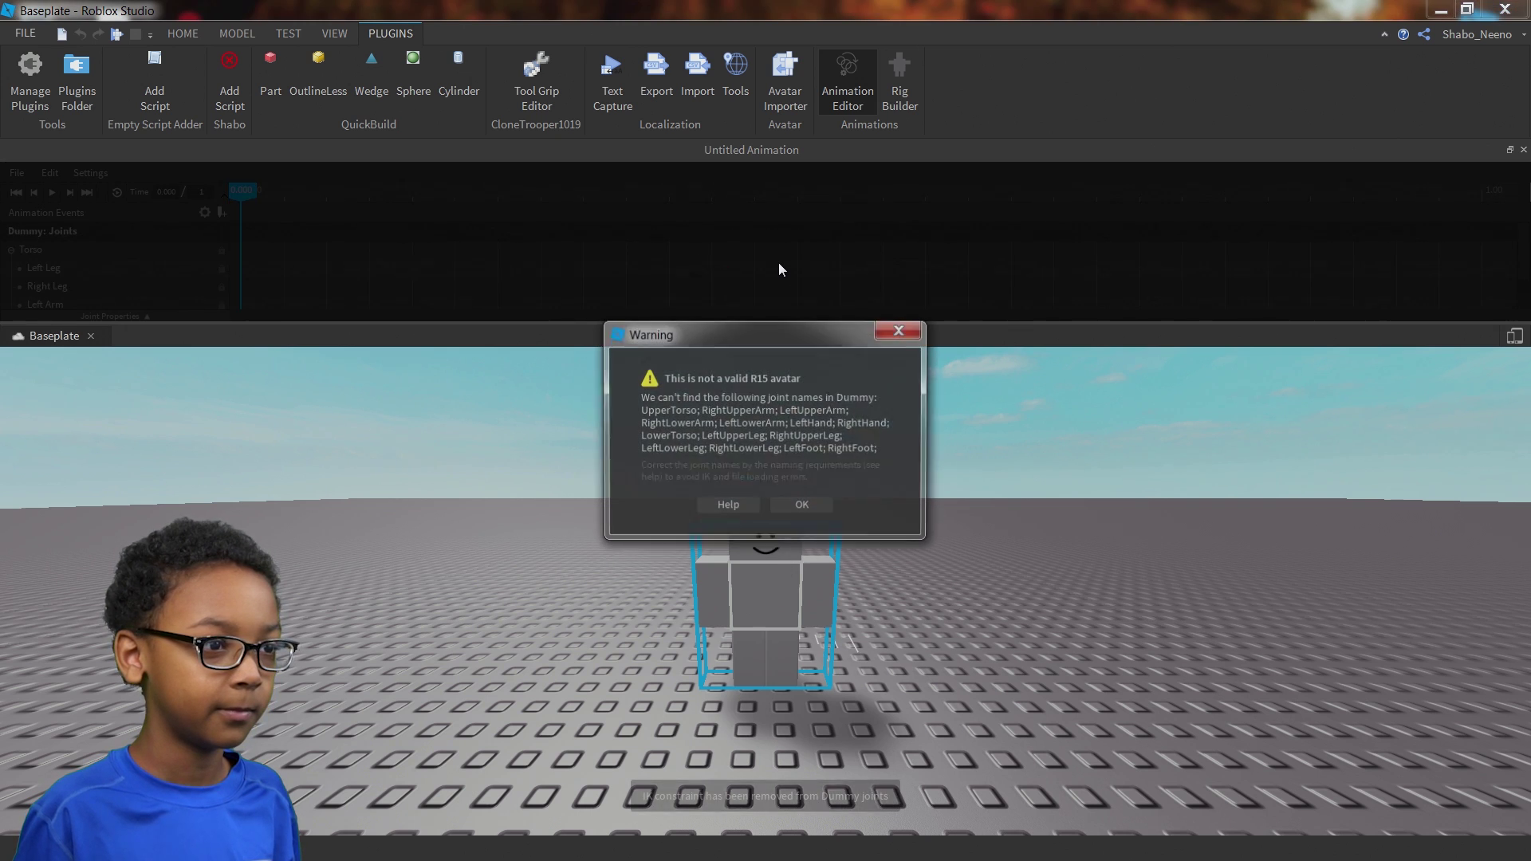
pyautogui.moveTo(770, 338); pyautogui.dragTo(1001, 360)
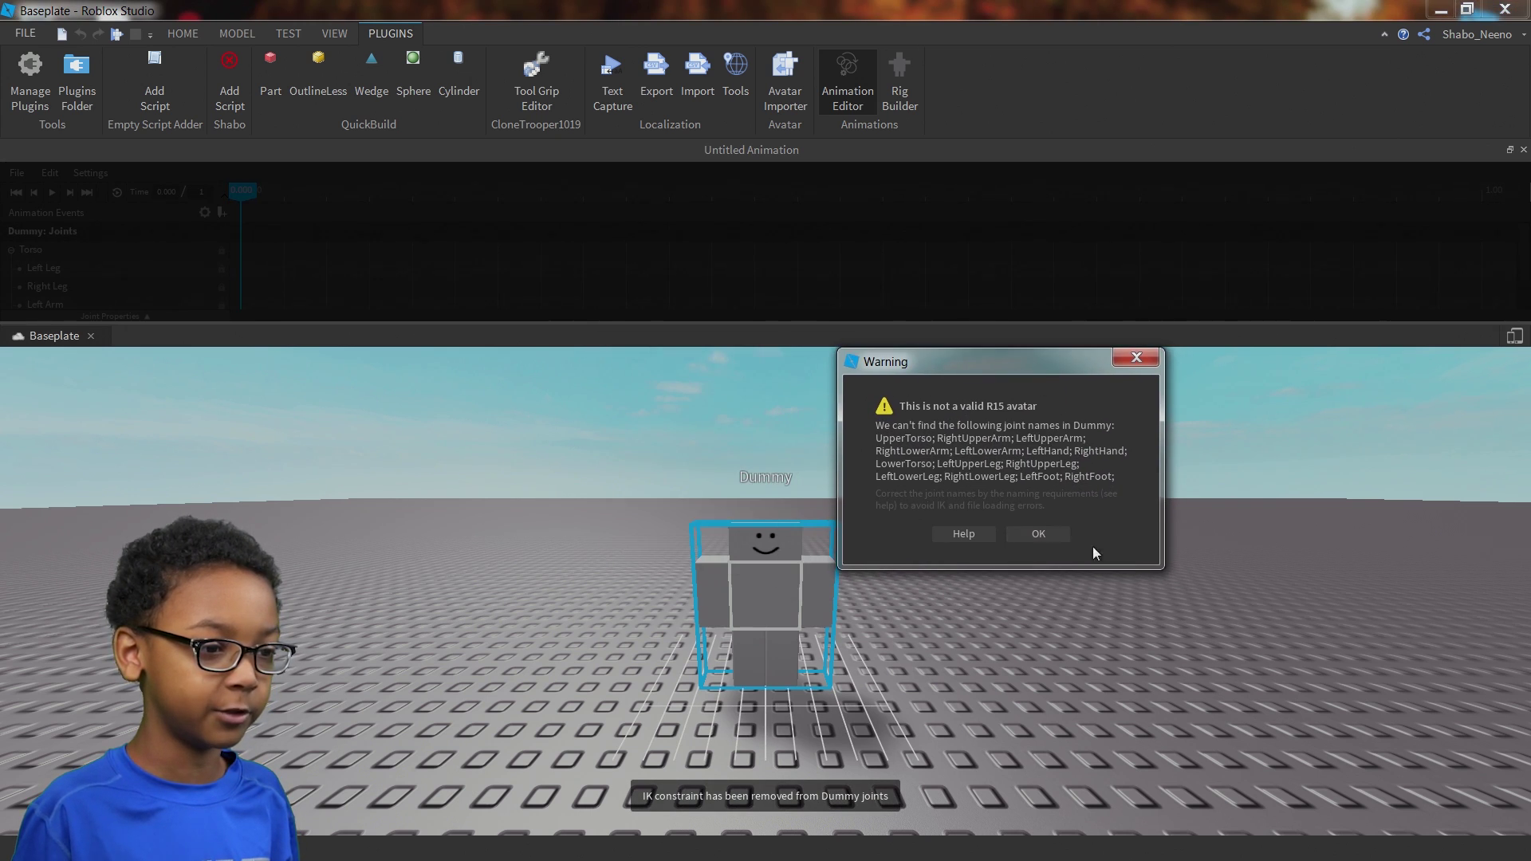
pyautogui.click(1037, 534)
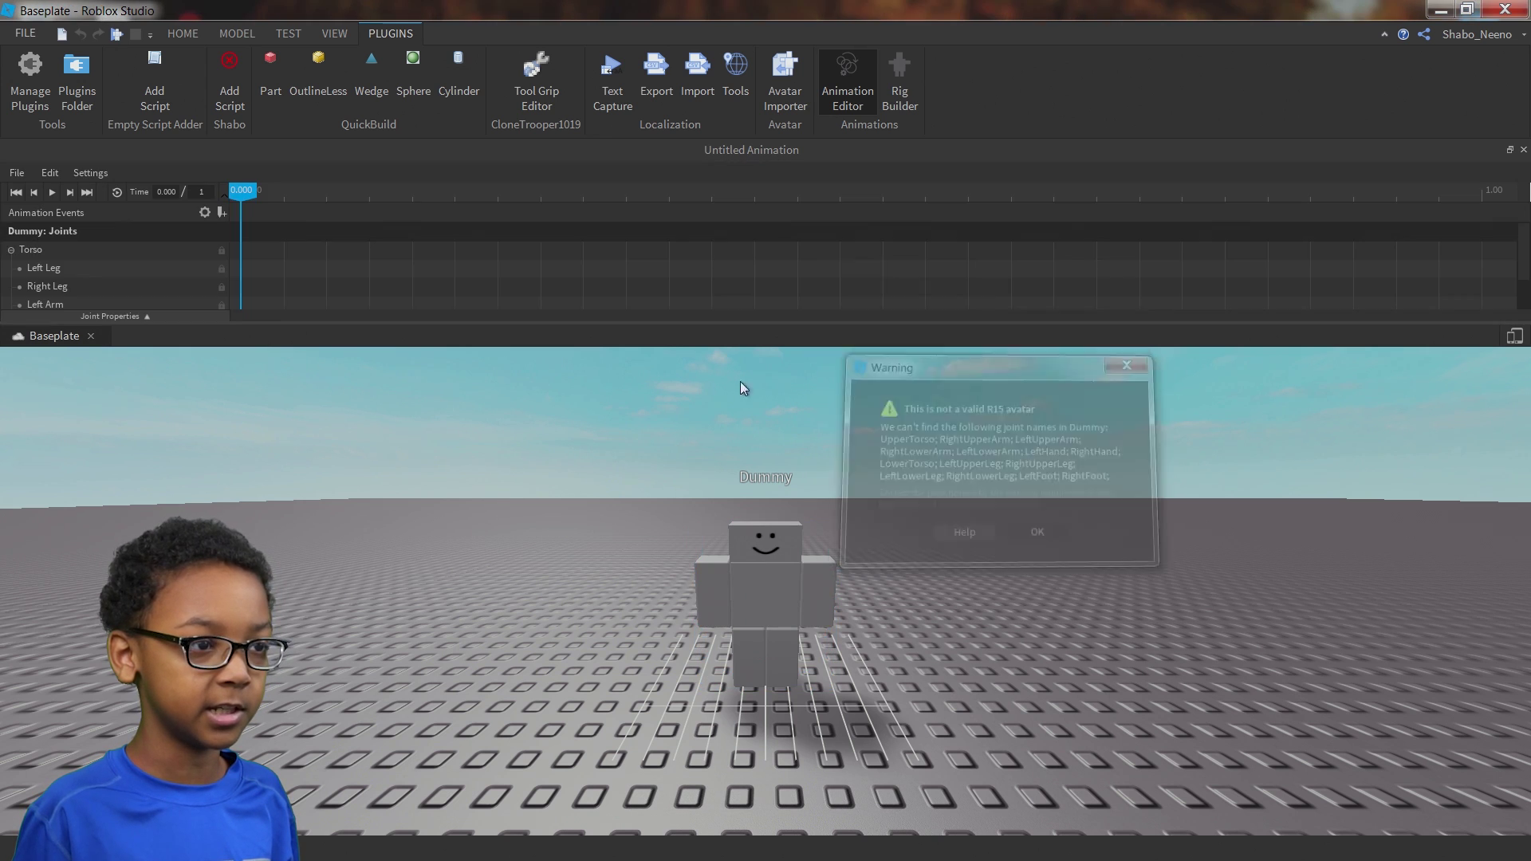
# Set the animation timeline playhead to 0.500 with the Dummy in view
pyautogui.click(815, 573)
pyautogui.moveTo(939, 532); pyautogui.dragTo(819, 537, button='right')
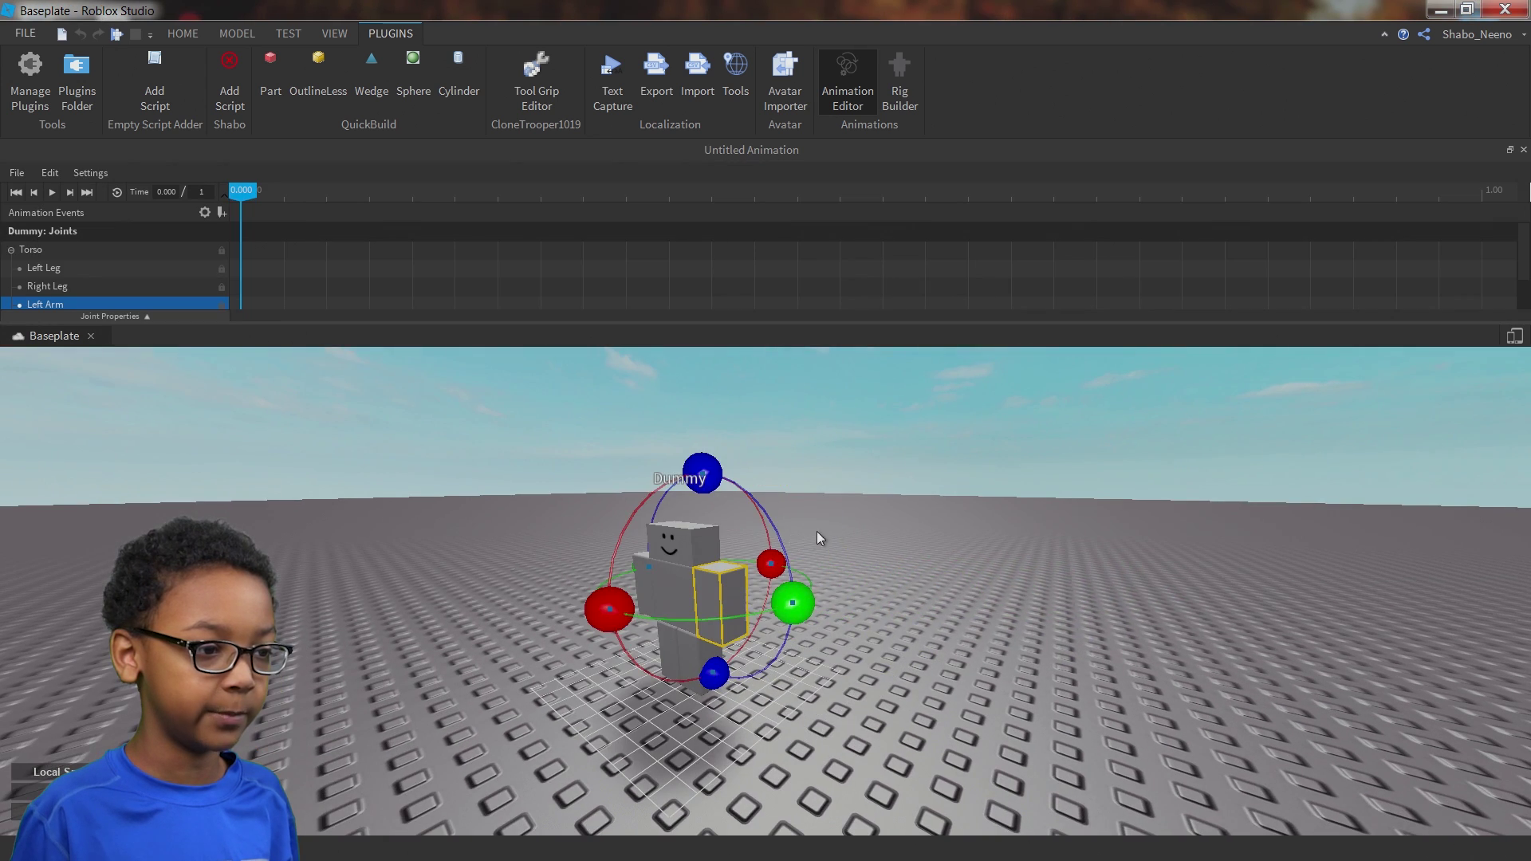
pyautogui.click(1054, 480)
pyautogui.moveTo(1054, 480); pyautogui.dragTo(888, 375, button='right')
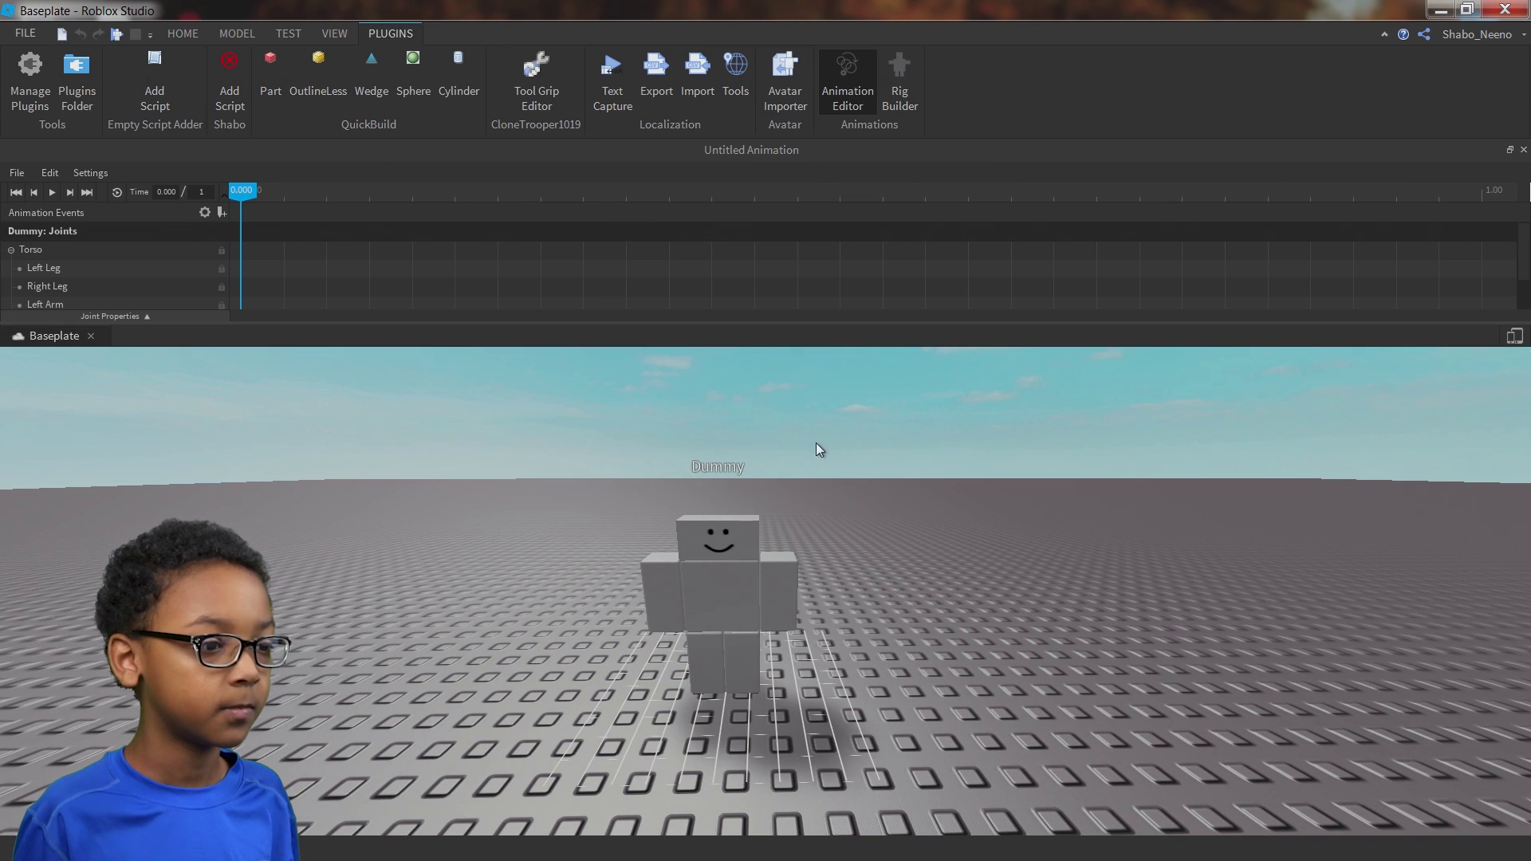
pyautogui.scroll(3, 816, 443)
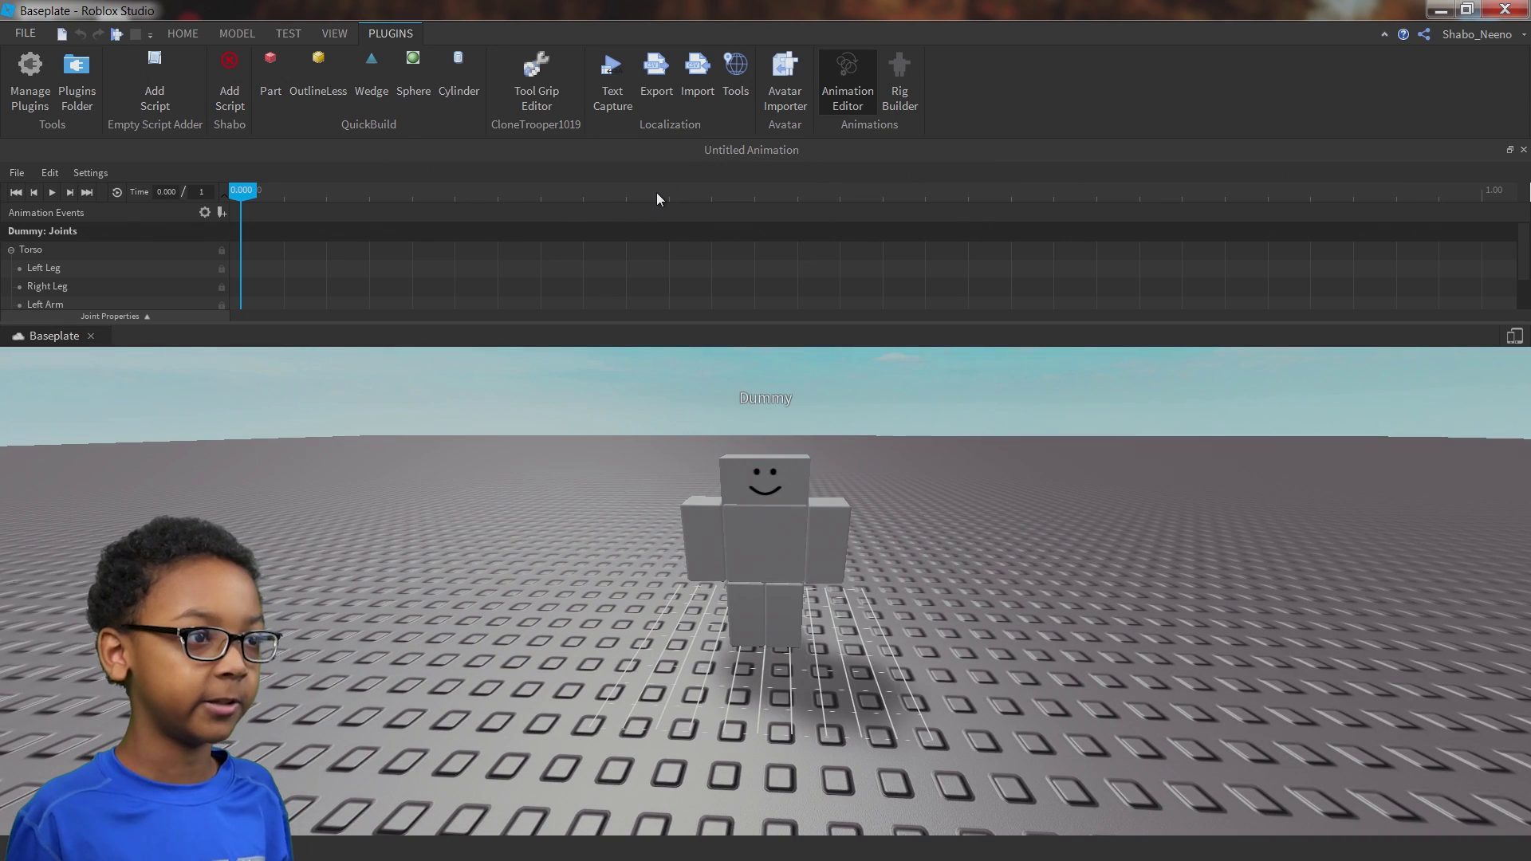
pyautogui.moveTo(657, 193); pyautogui.dragTo(835, 193)
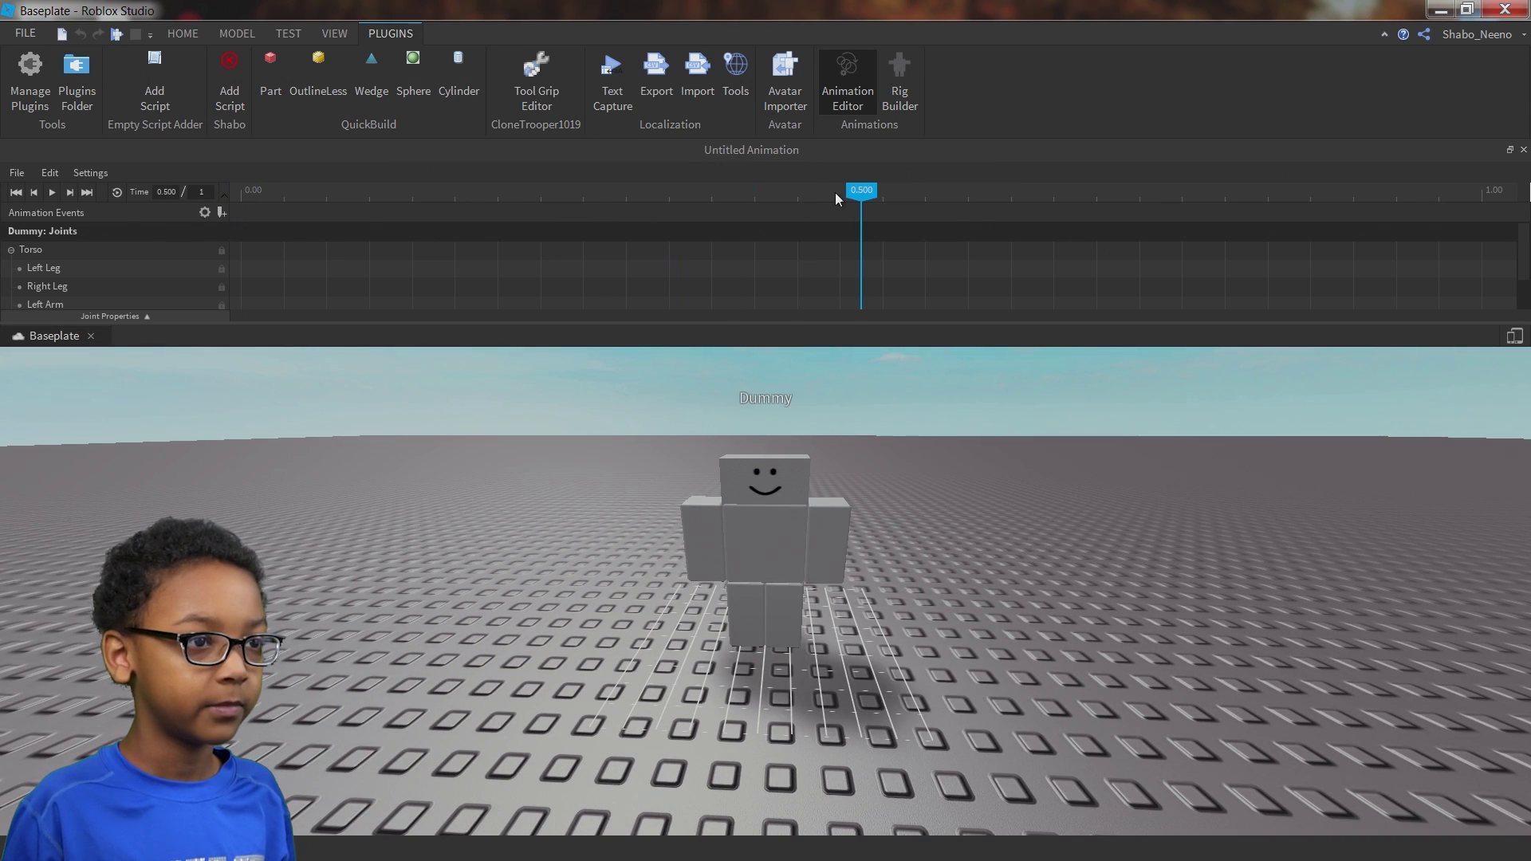
pyautogui.moveTo(877, 391); pyautogui.dragTo(877, 390, button='right')
# Rotate and move the Dummy's Left Arm up and forward to key it at 0.500
pyautogui.click(908, 573)
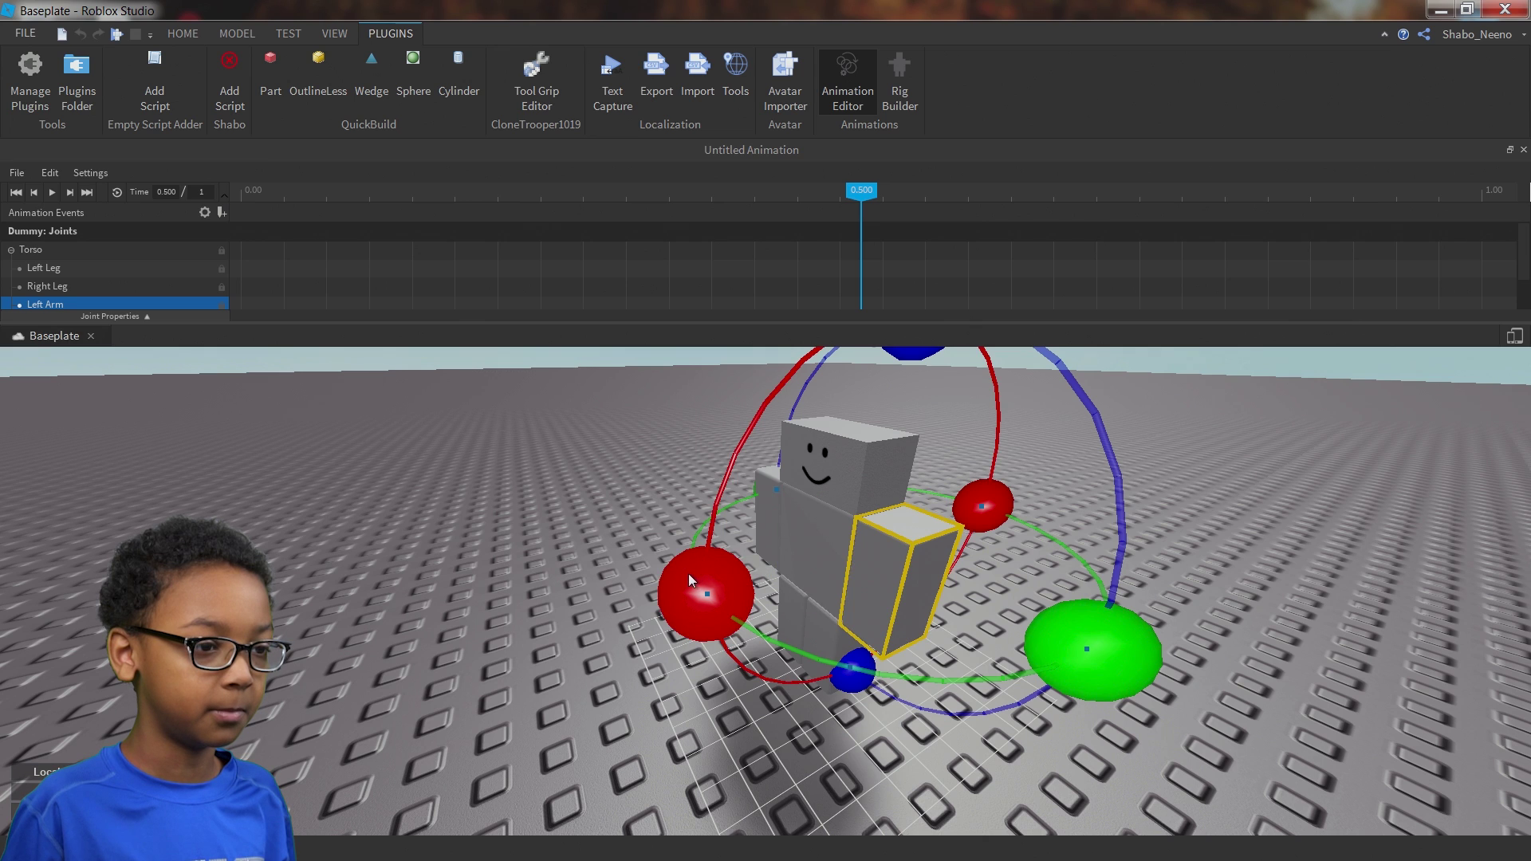
pyautogui.scroll(-3, 853, 602)
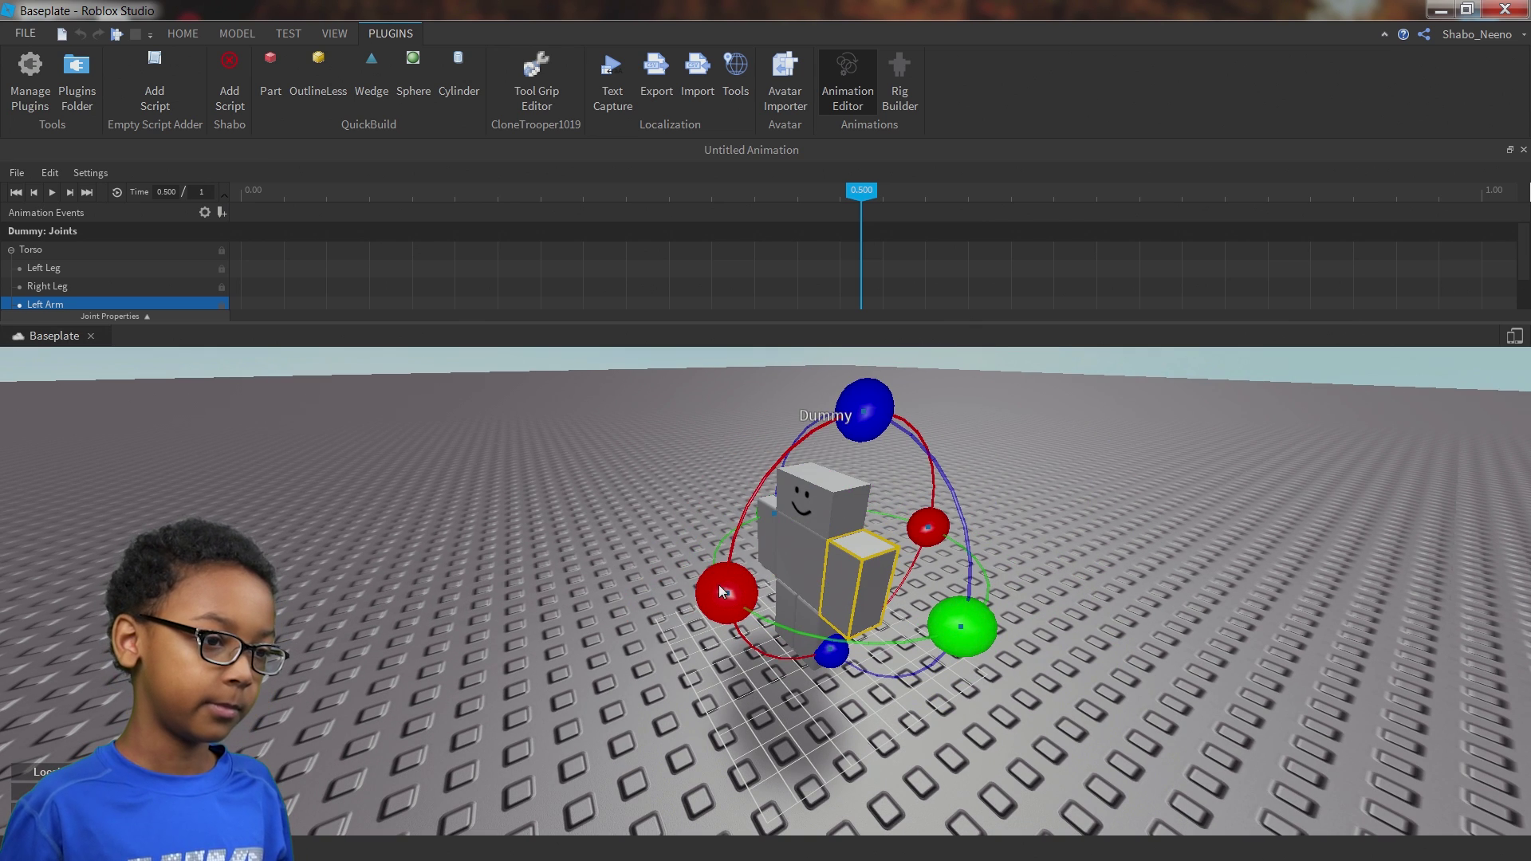
pyautogui.click(725, 519)
pyautogui.click(845, 561)
pyautogui.click(749, 584)
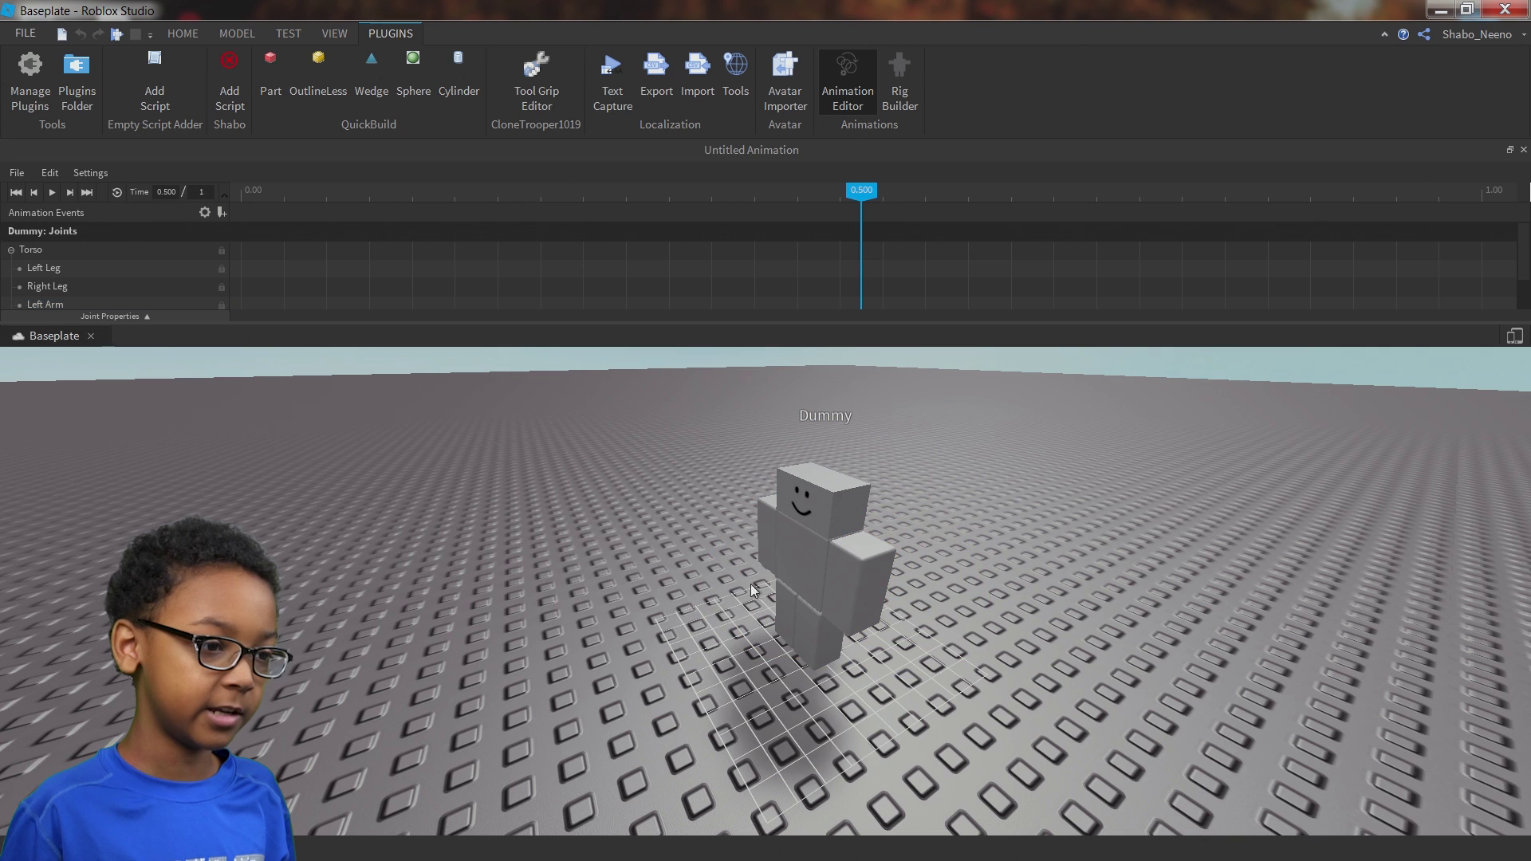
pyautogui.click(863, 586)
pyautogui.moveTo(727, 587); pyautogui.dragTo(839, 515)
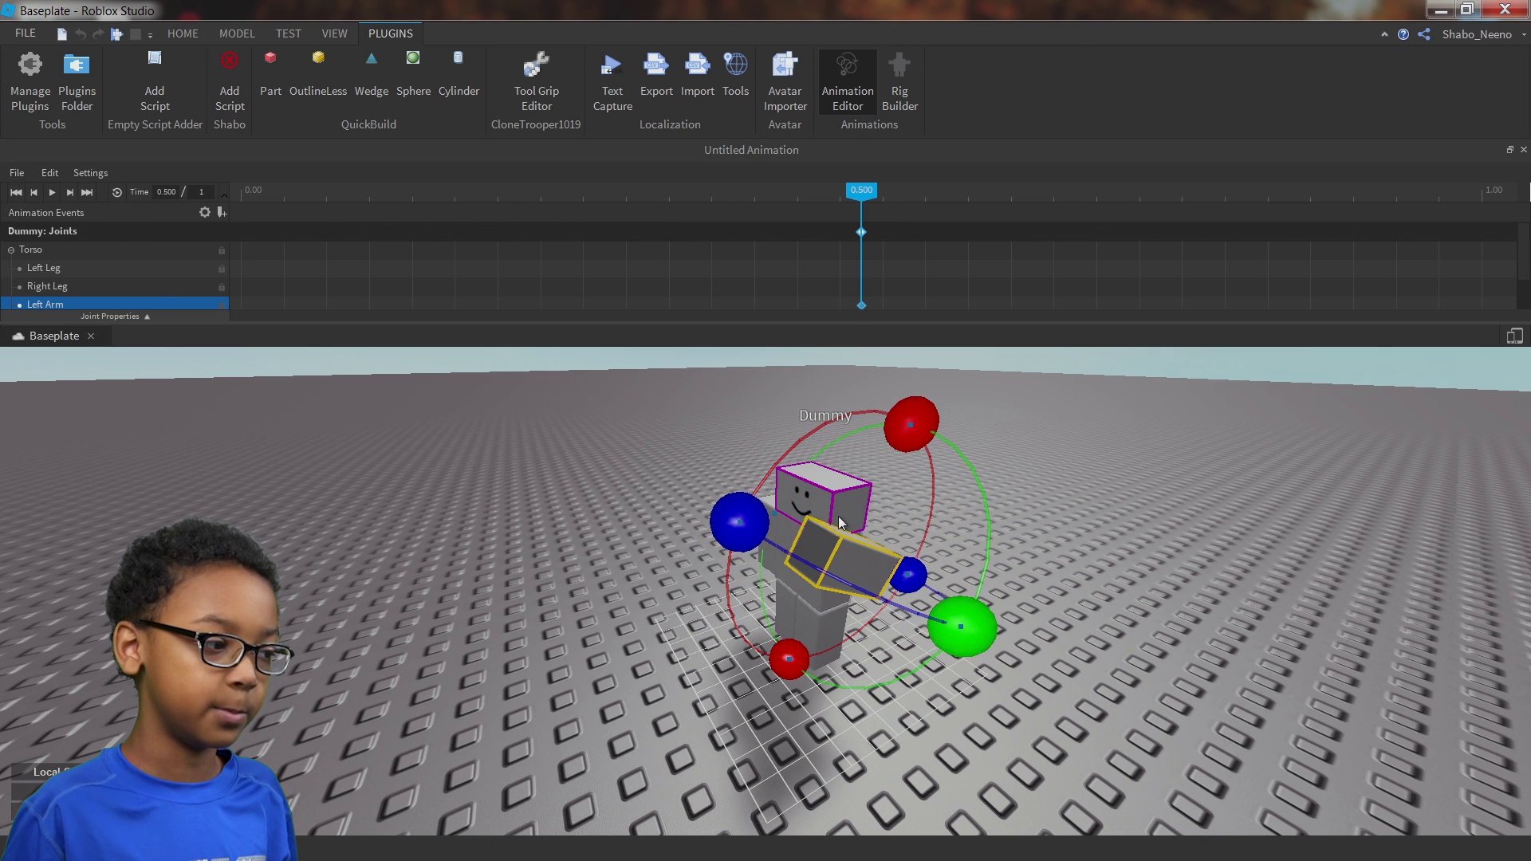
pyautogui.hotkey('ctrl', '2')
pyautogui.moveTo(895, 472); pyautogui.dragTo(1017, 512)
pyautogui.hotkey('ctrl', '4')
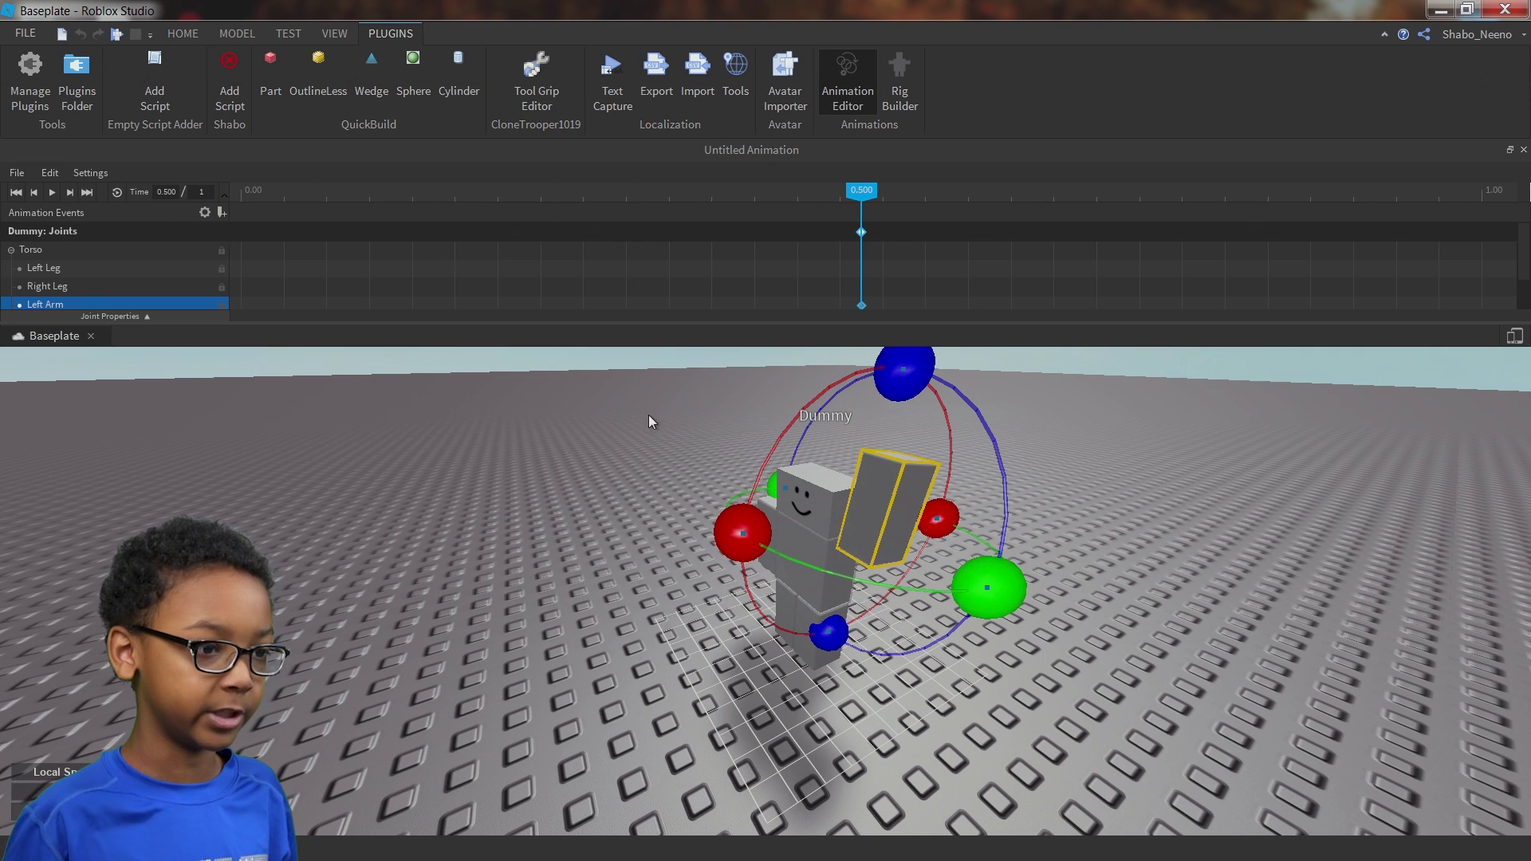
pyautogui.click(659, 467)
pyautogui.moveTo(657, 468); pyautogui.dragTo(801, 381, button='right')
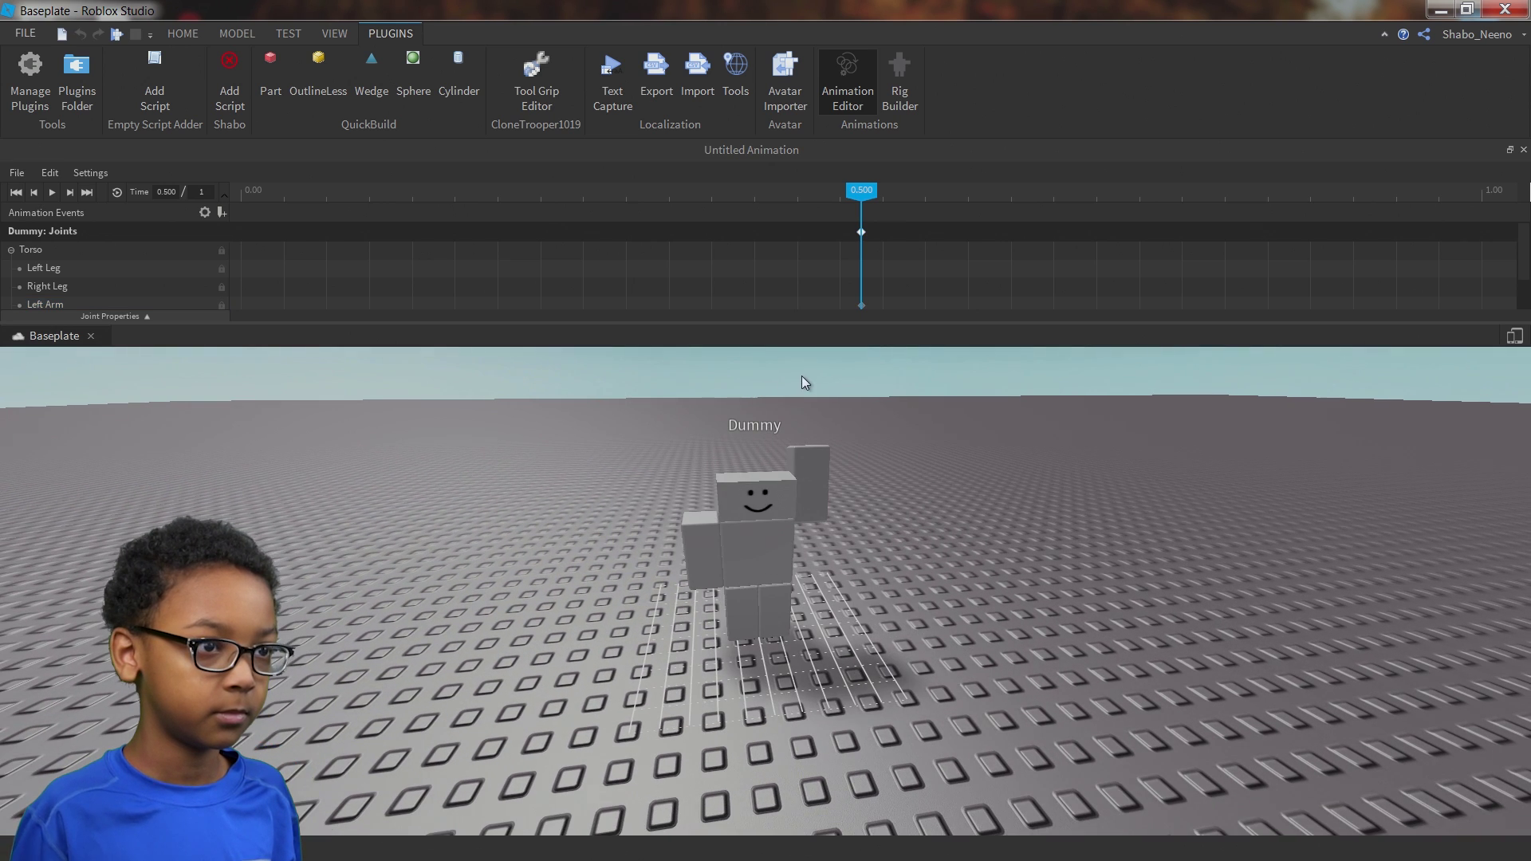
# Pose the Left Arm angled forward at 0.000, then play the arm-raising animation
pyautogui.moveTo(744, 203); pyautogui.dragTo(213, 195)
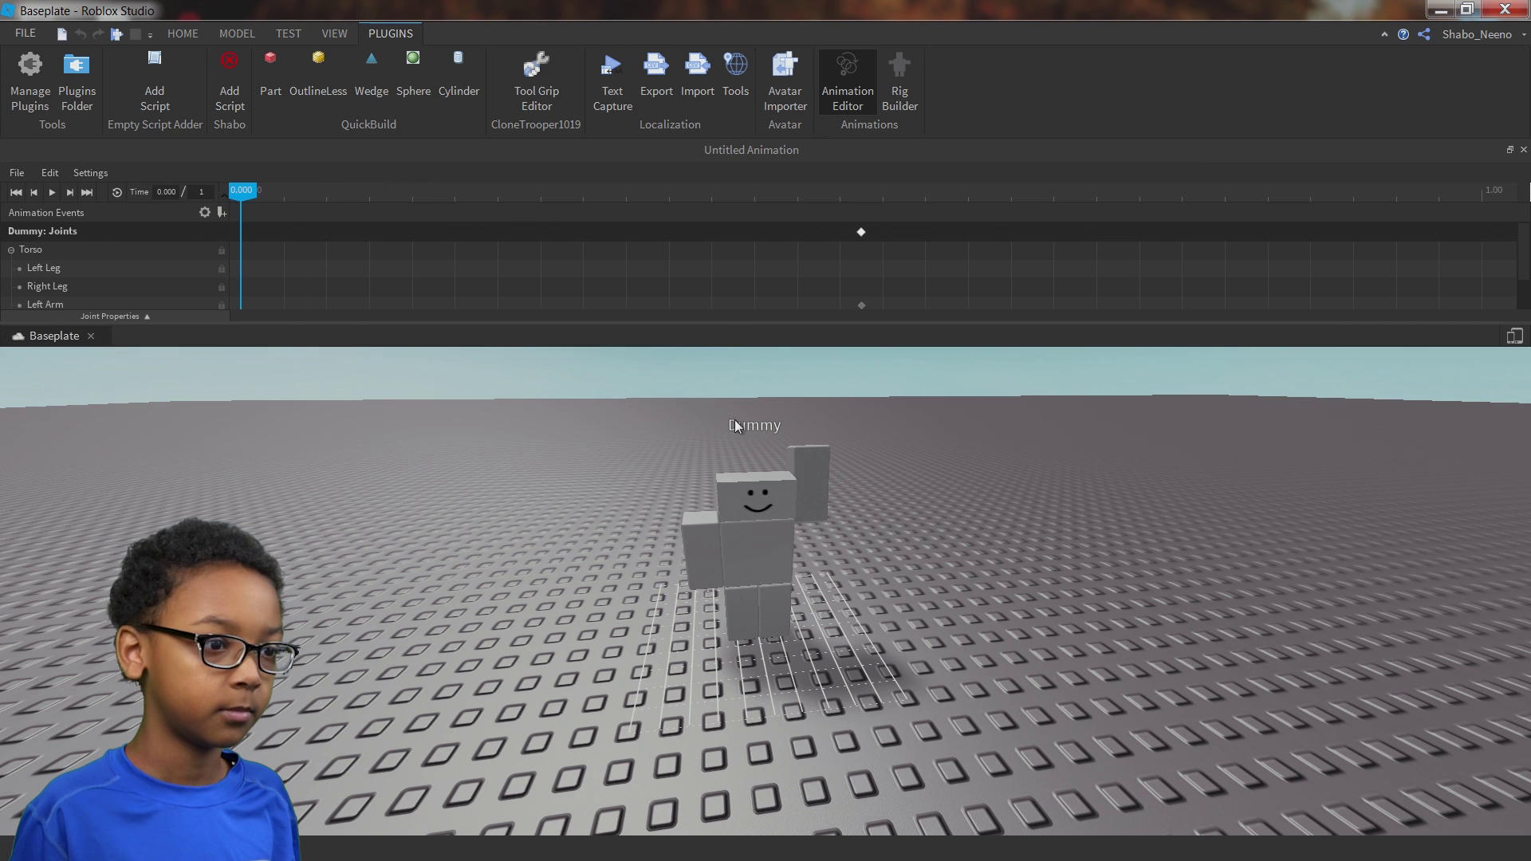
pyautogui.click(813, 467)
pyautogui.moveTo(815, 461); pyautogui.dragTo(806, 532, button='right')
pyautogui.moveTo(828, 551); pyautogui.dragTo(955, 660)
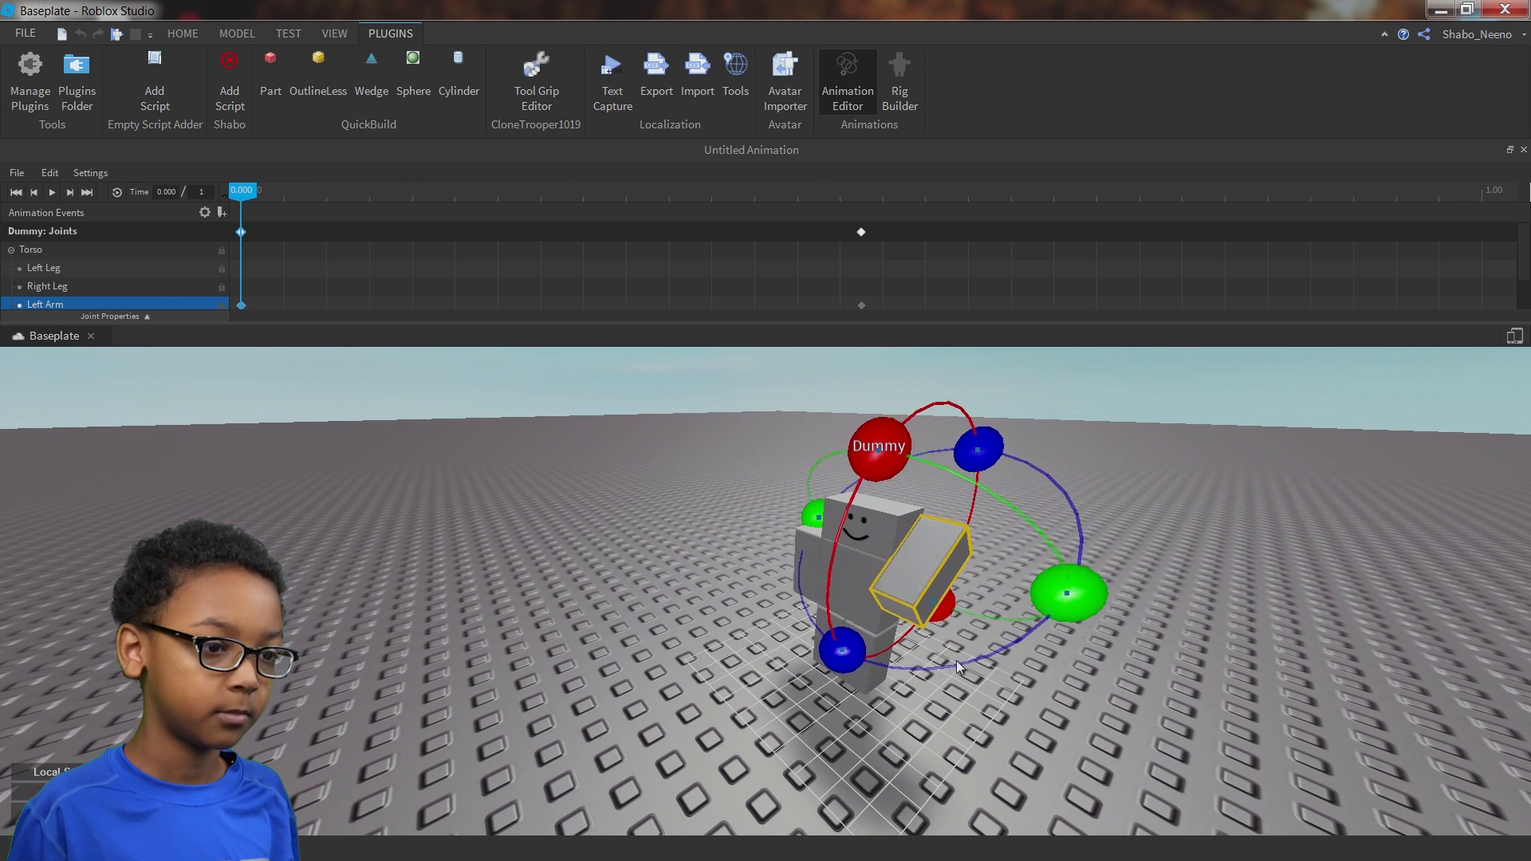
pyautogui.hotkey('ctrl', 'r')
pyautogui.click(1061, 477)
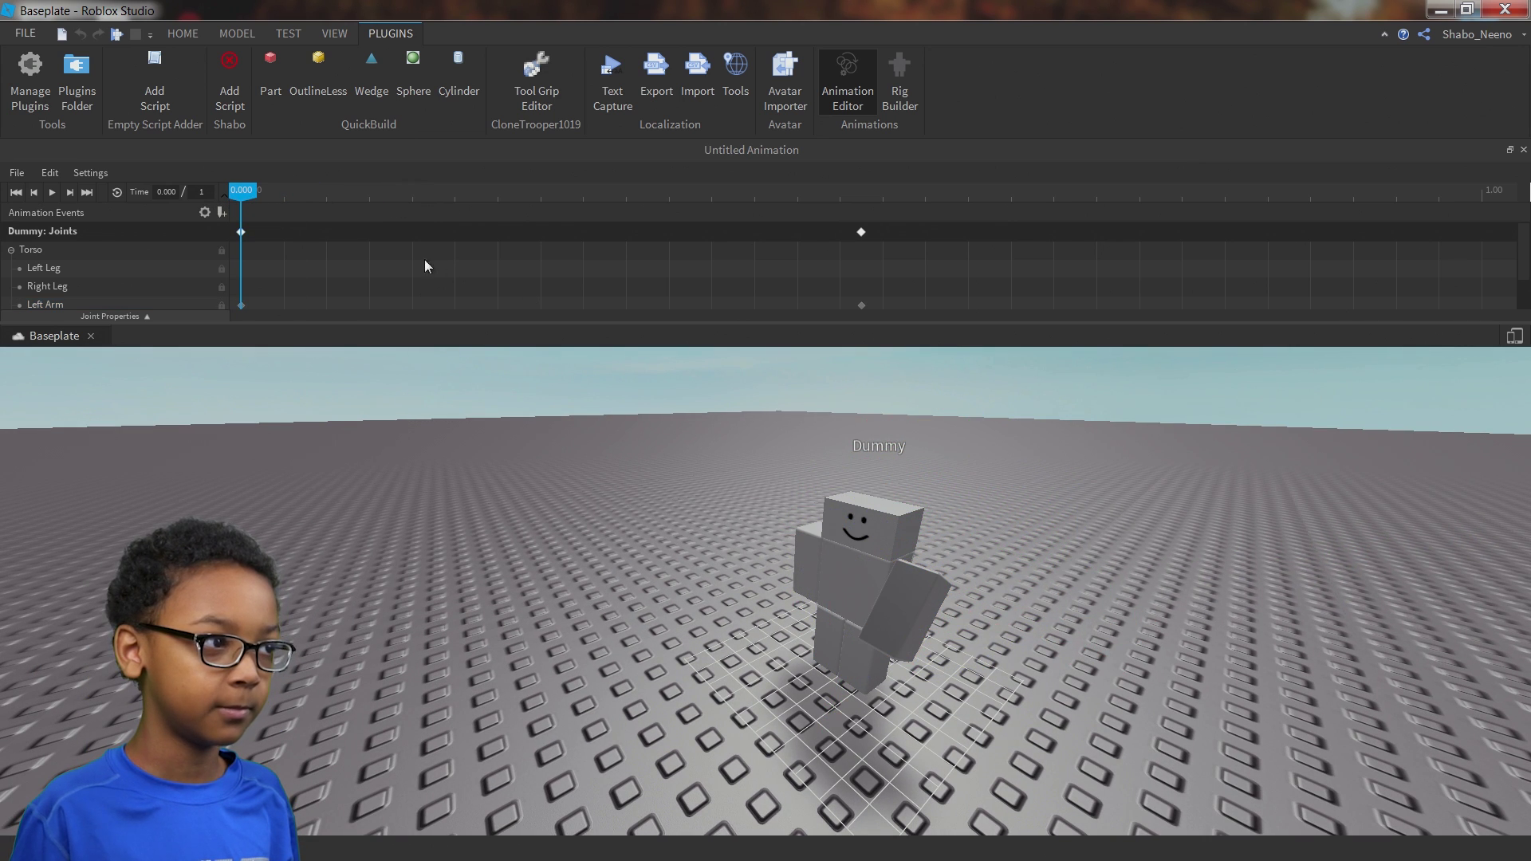
pyautogui.click(52, 192)
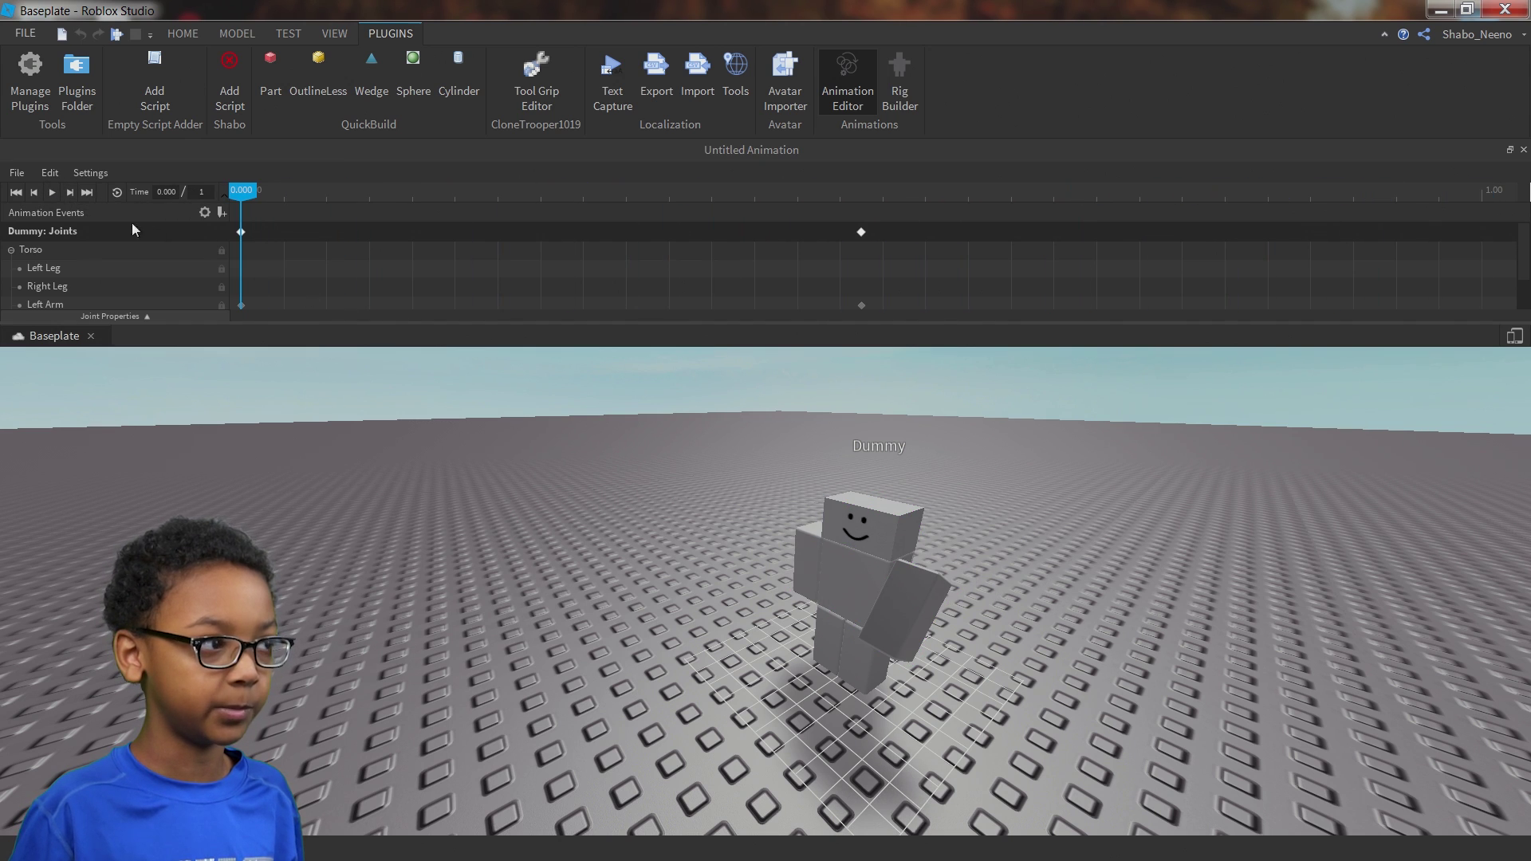
# Export the animation via File > Export as a new animation 'ooff' described 'eeee'
pyautogui.click(16, 172)
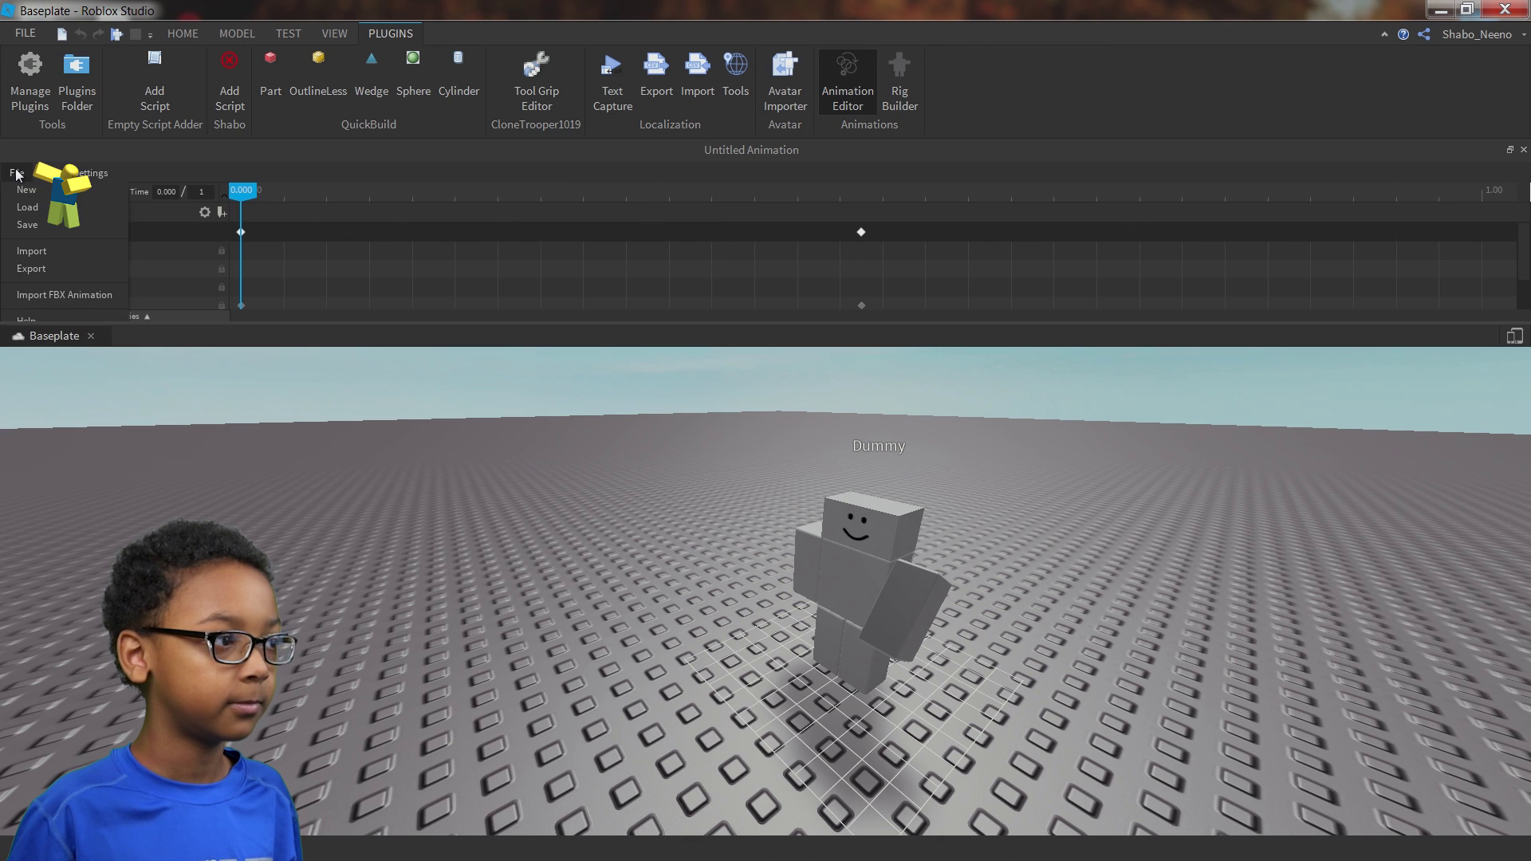
pyautogui.click(40, 266)
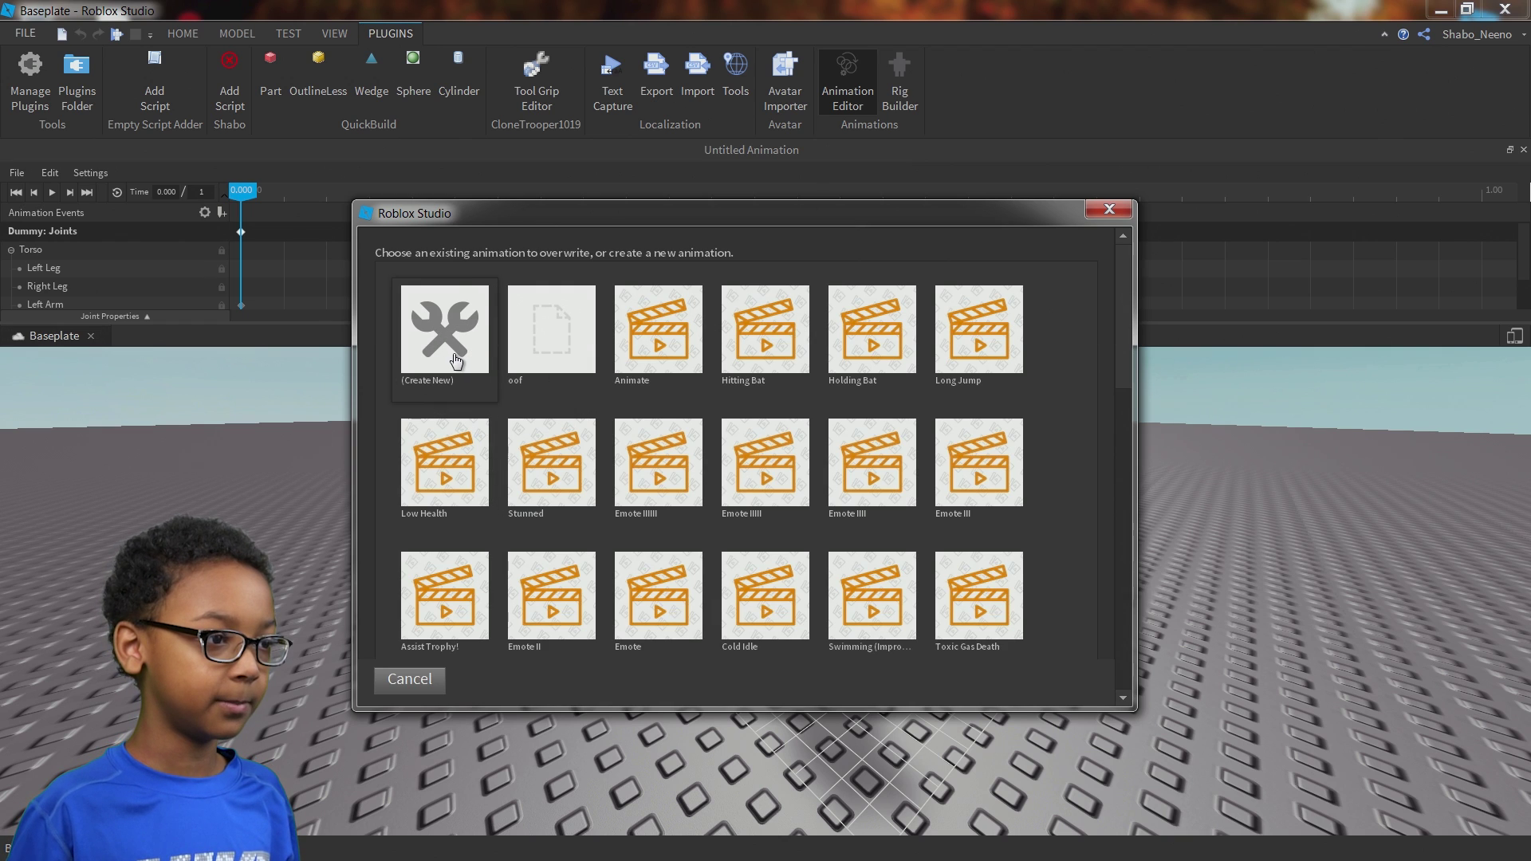
pyautogui.click(423, 343)
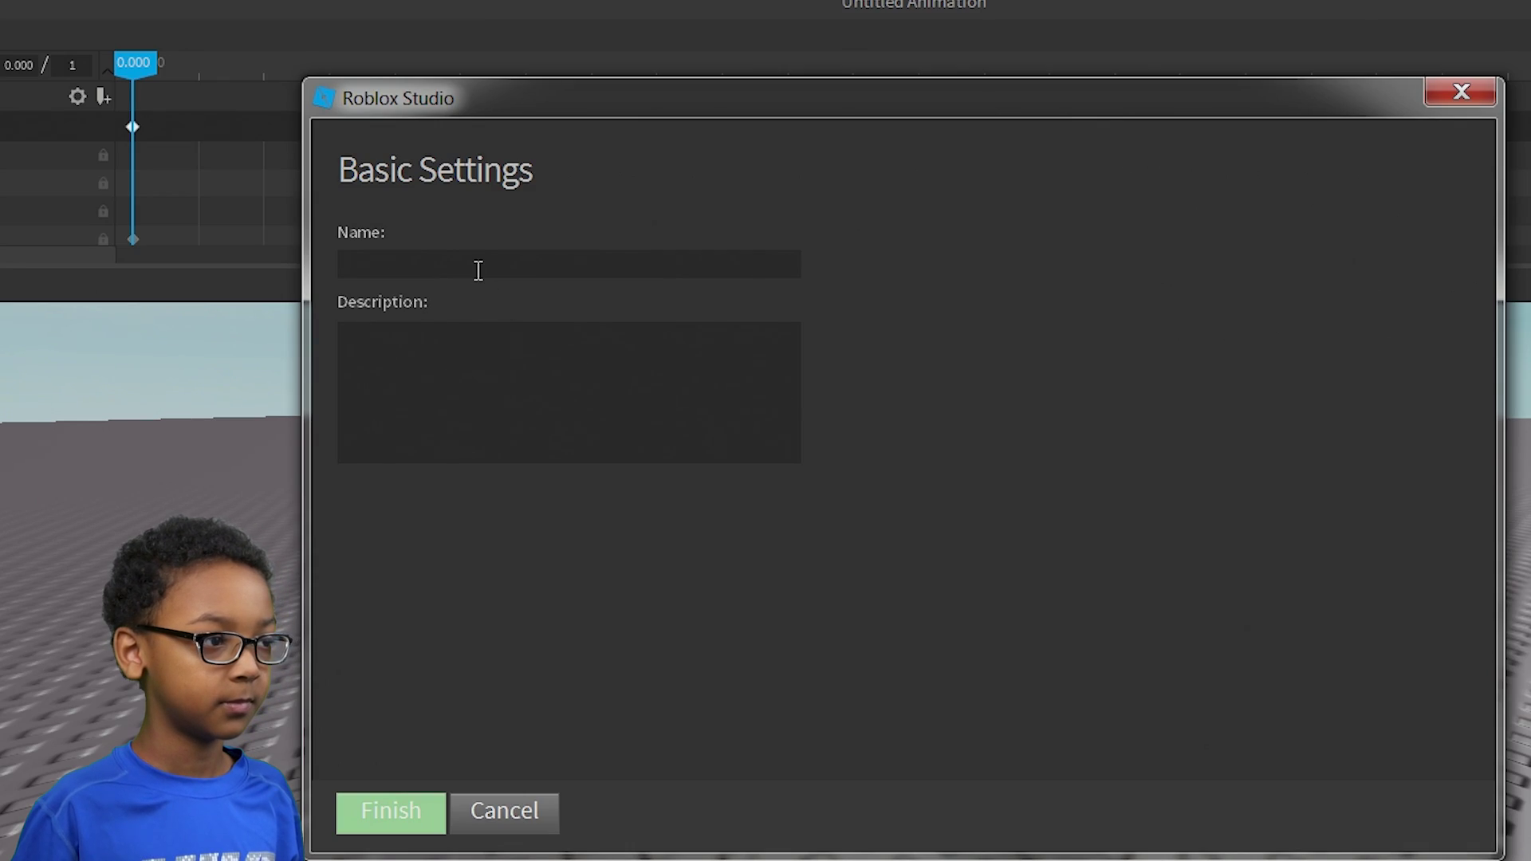
pyautogui.click(478, 271)
pyautogui.write('oof')
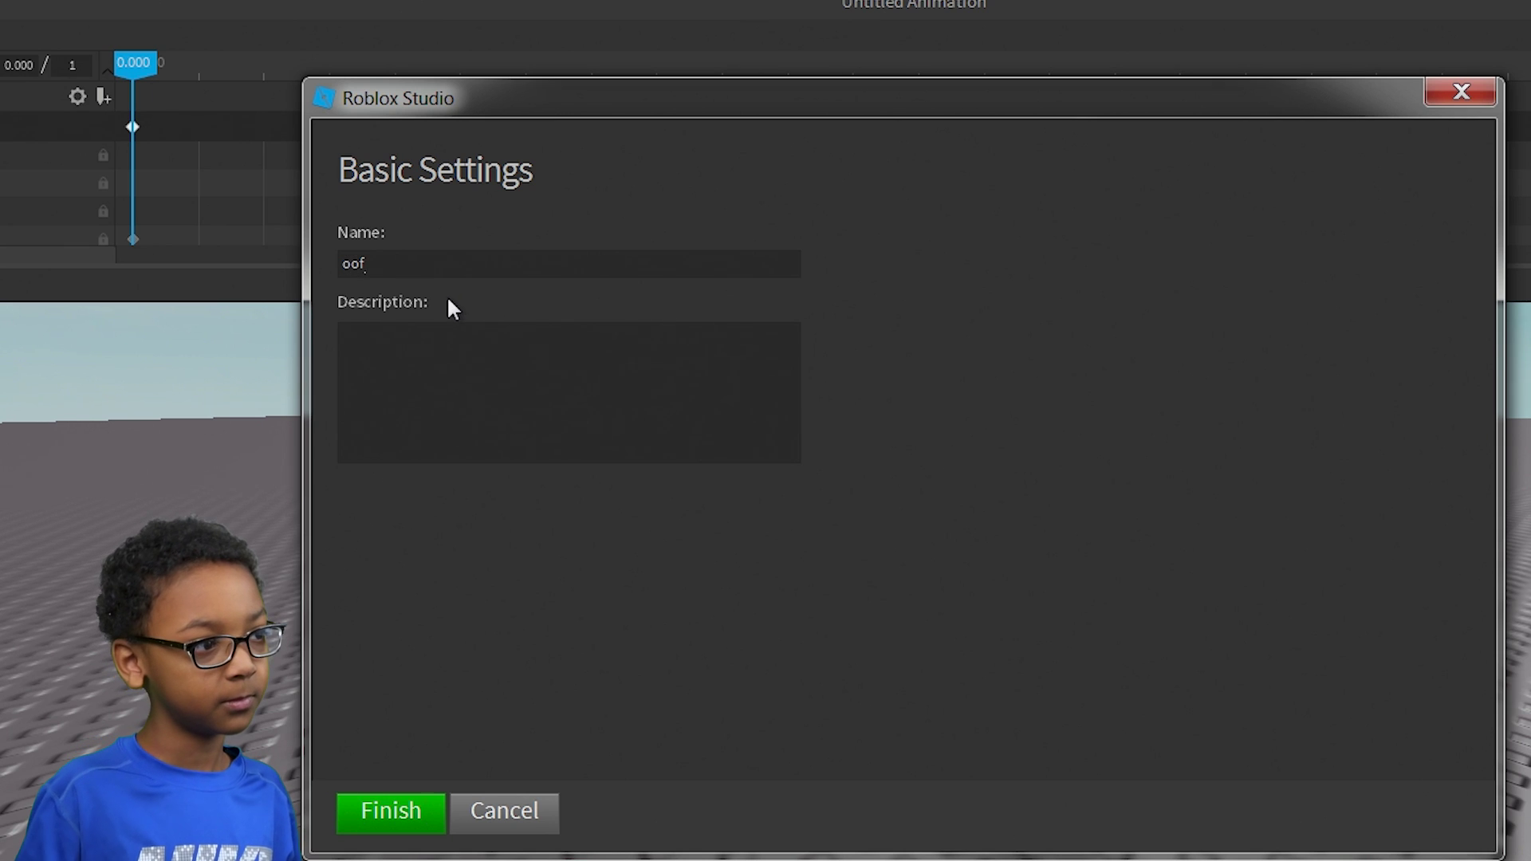
pyautogui.write('f')
pyautogui.click(465, 426)
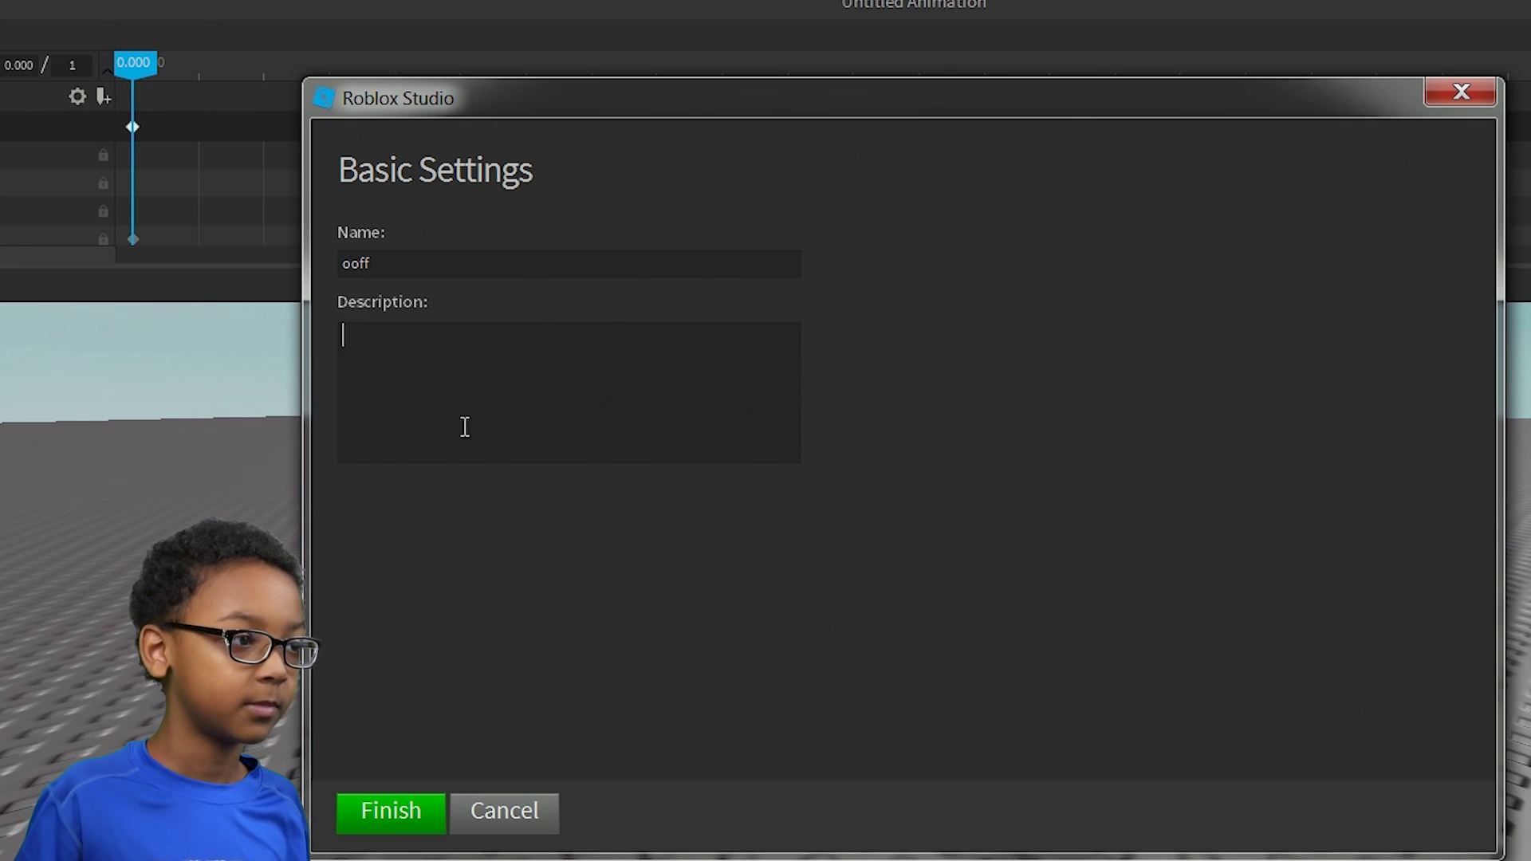
pyautogui.write('ee')
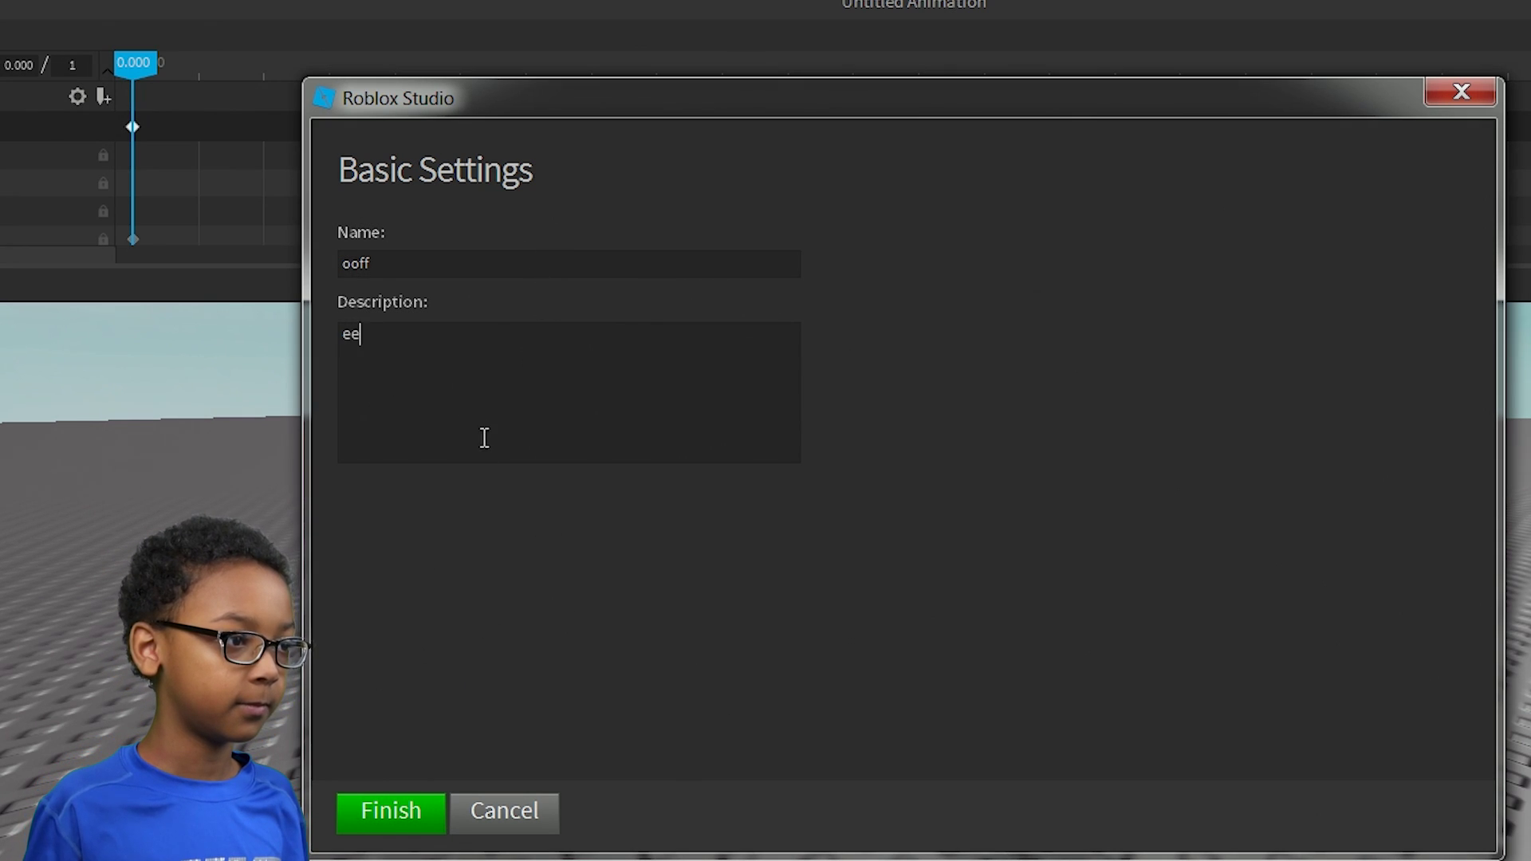
pyautogui.write('ee')
pyautogui.click(389, 812)
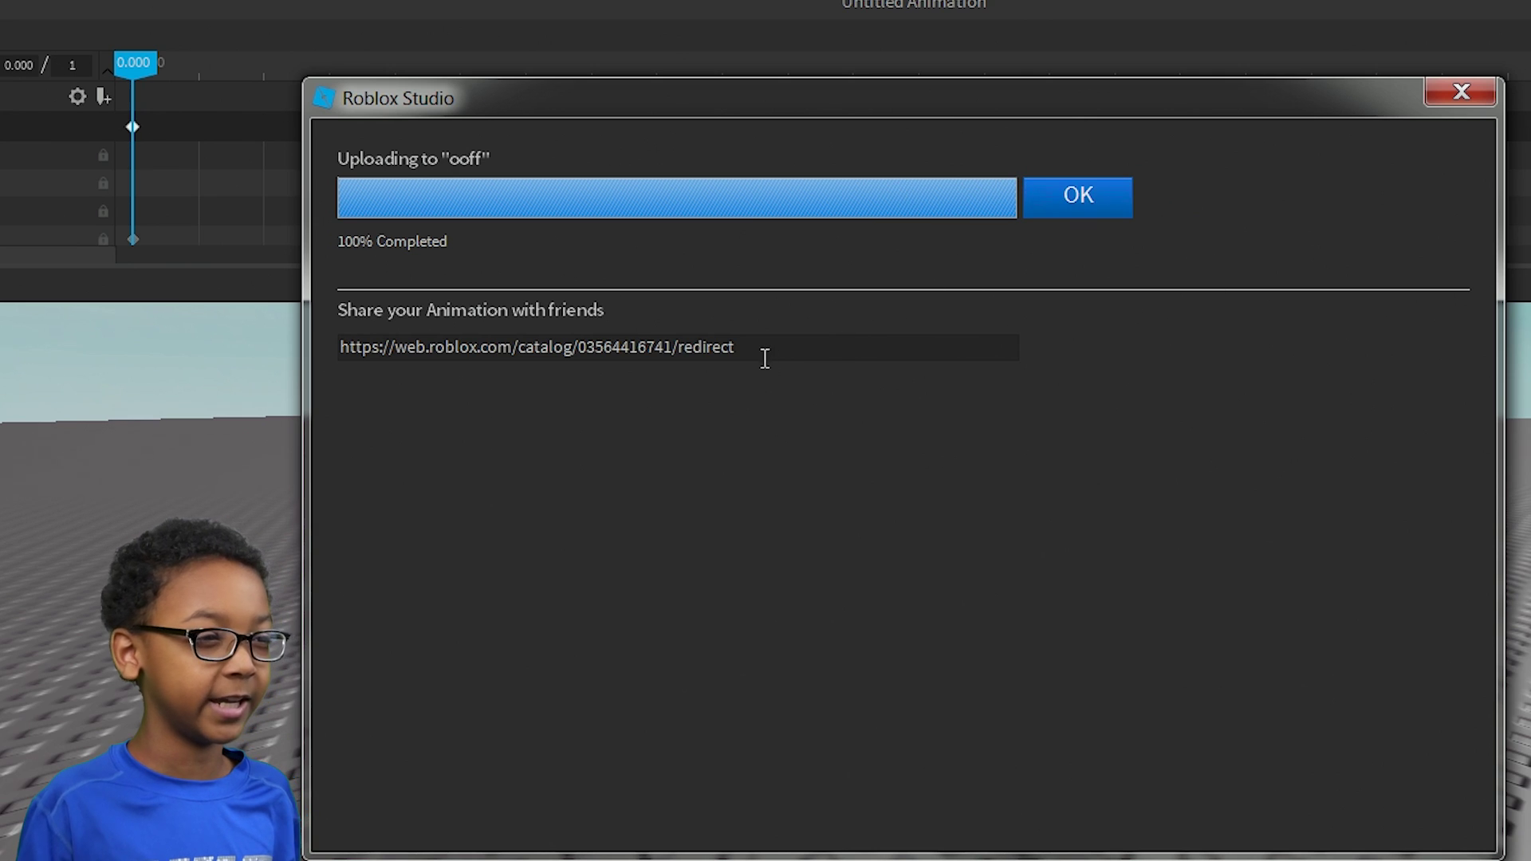
# Copy the animation ID from the share link and dismiss the upload dialog with OK
pyautogui.moveTo(673, 347); pyautogui.dragTo(585, 344)
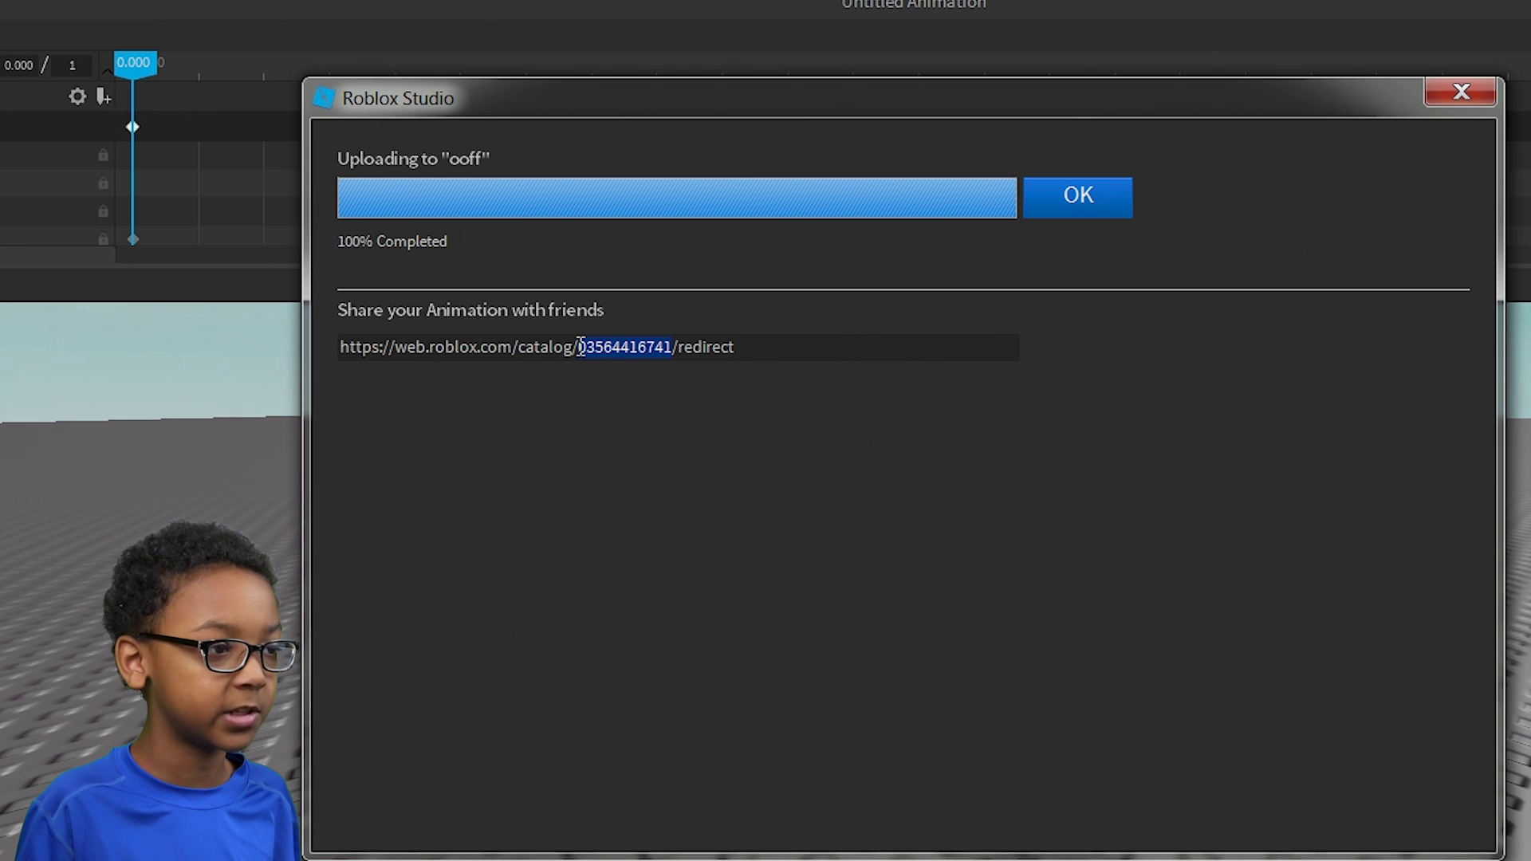
pyautogui.rightClick(581, 348)
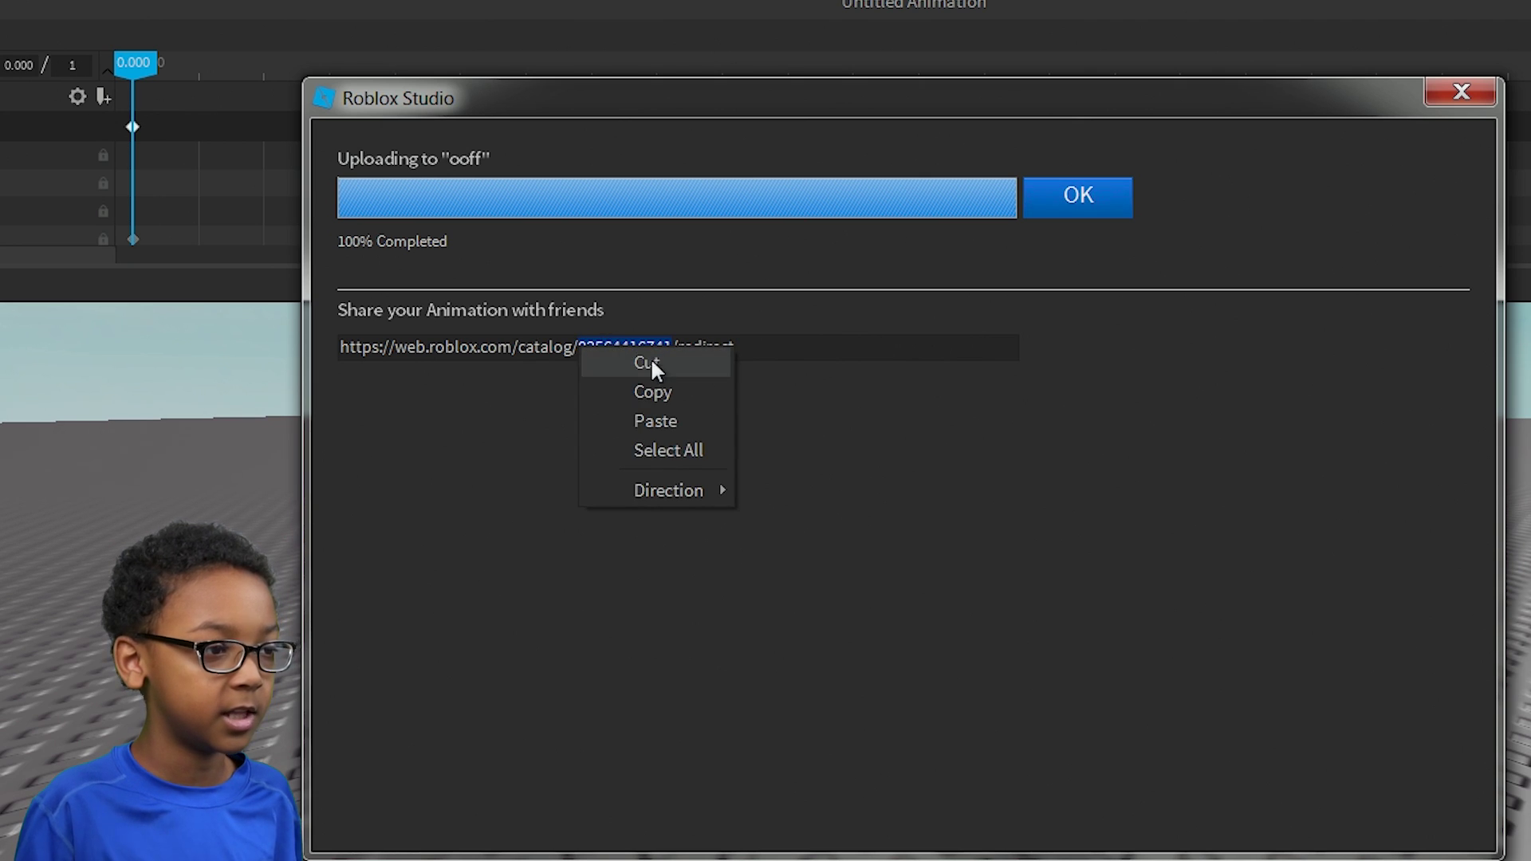
pyautogui.click(674, 395)
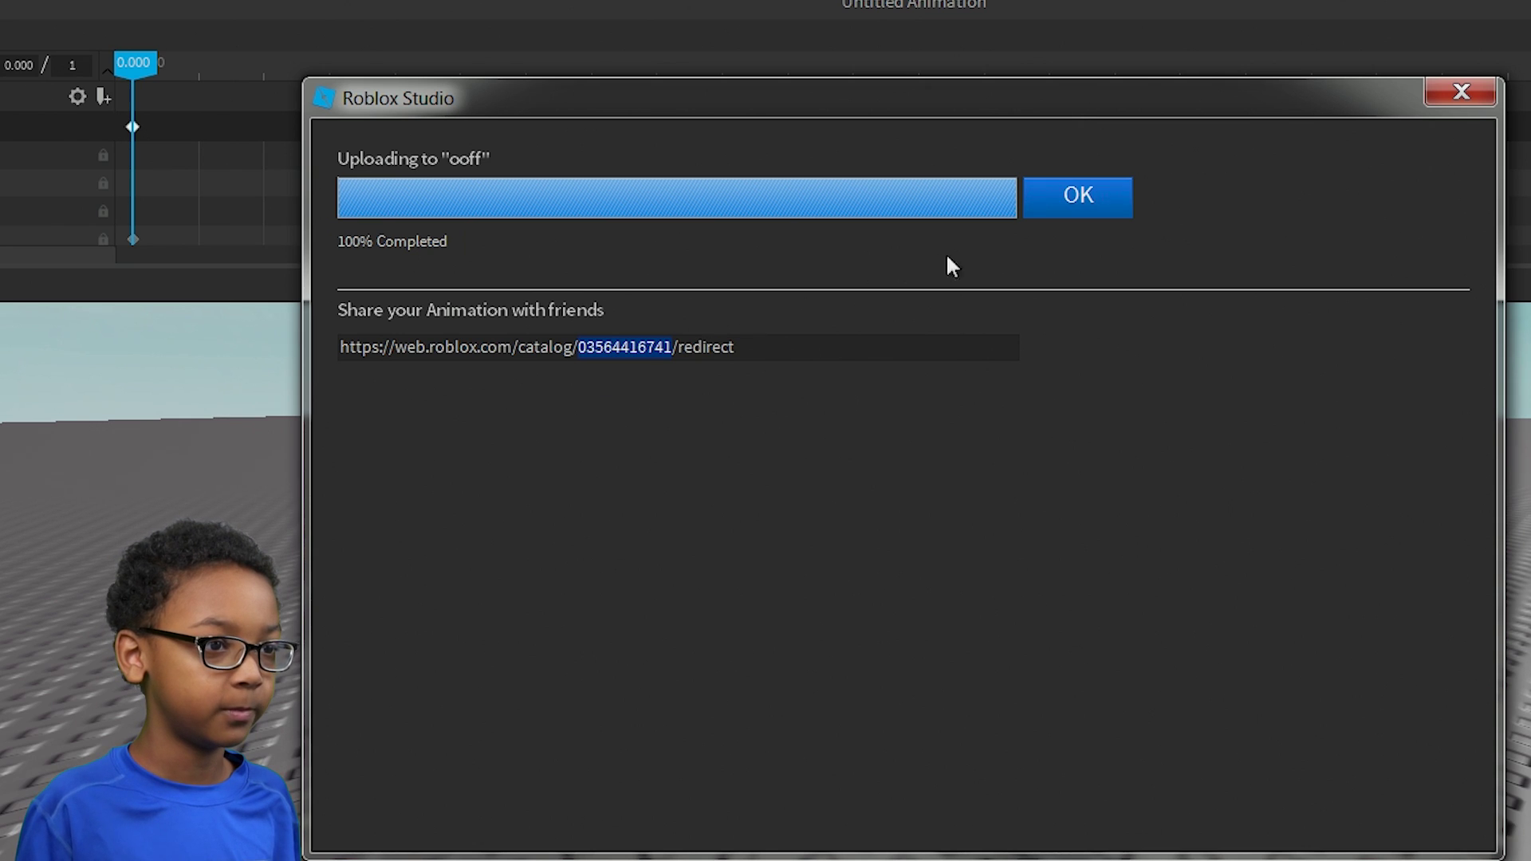
pyautogui.click(1054, 201)
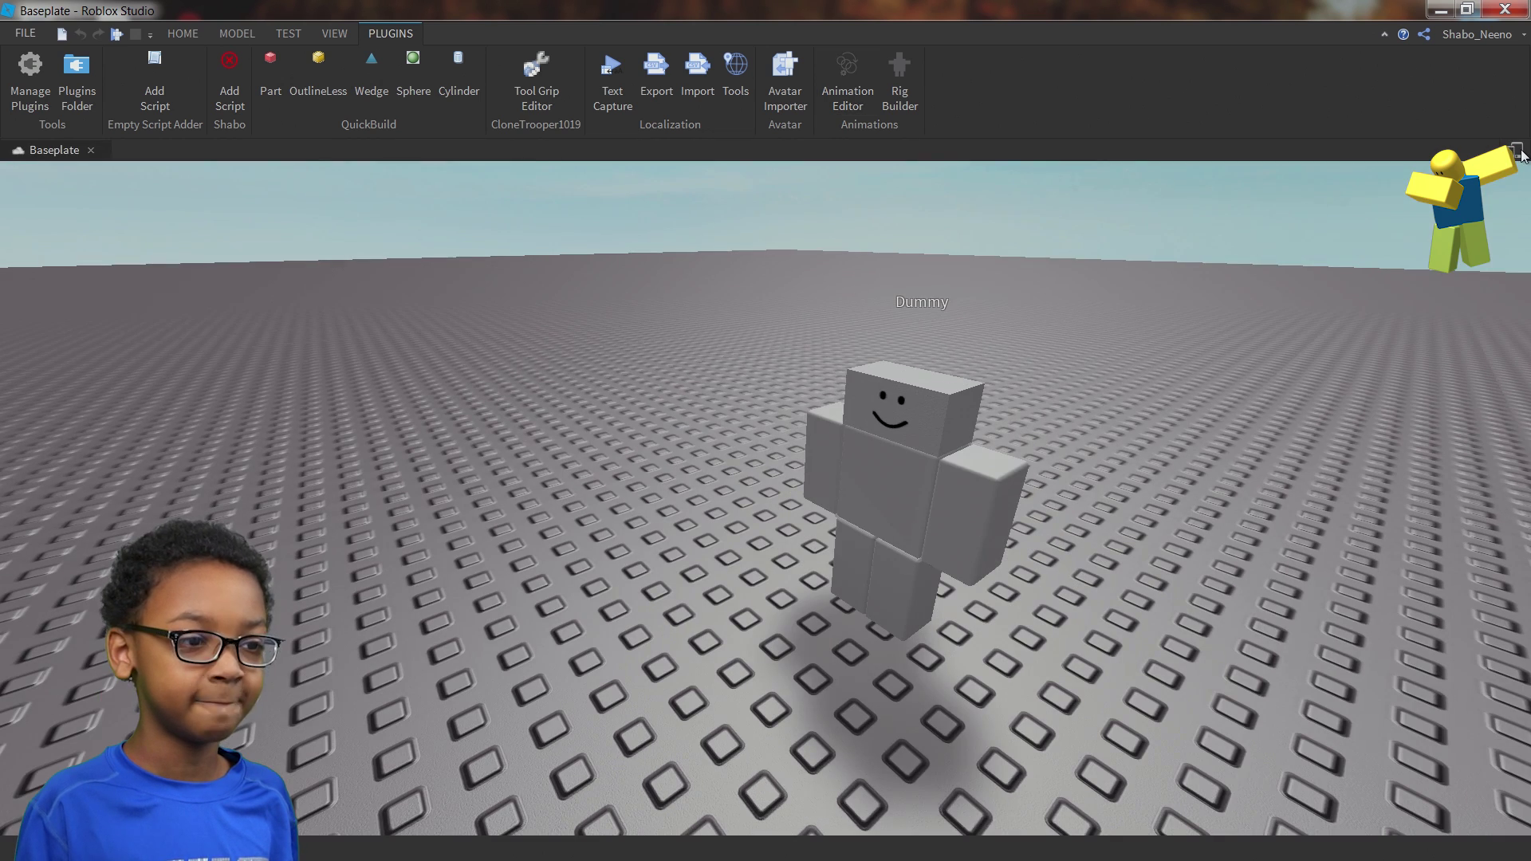
# Close the Animation Editor, playtest walking the character with W and S, then stop
pyautogui.moveTo(1207, 310); pyautogui.dragTo(1197, 307, button='right')
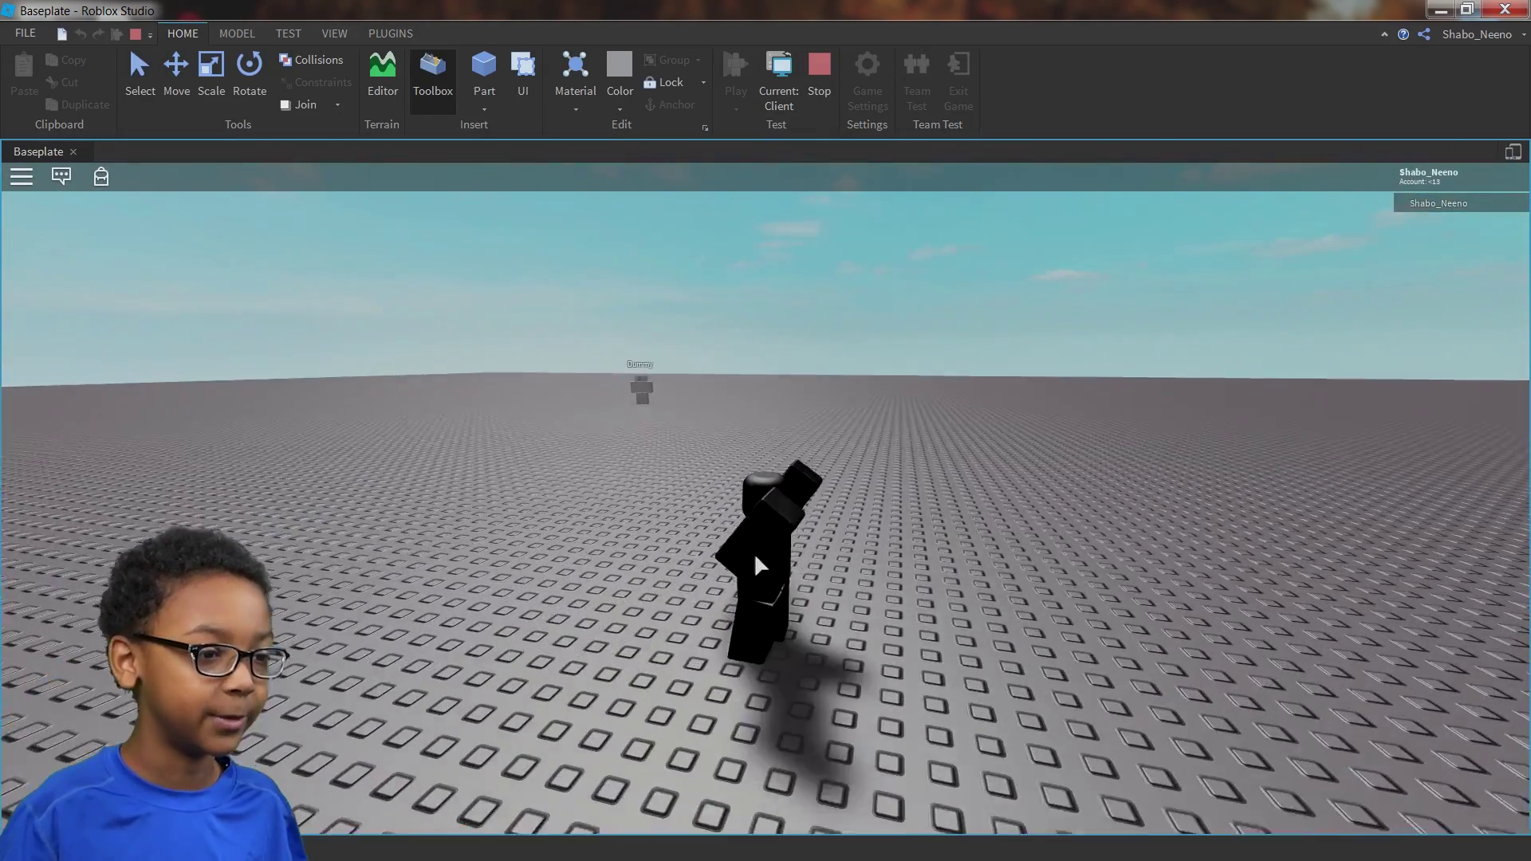
pyautogui.moveTo(758, 566); pyautogui.dragTo(781, 409, button='right')
pyautogui.press('w')
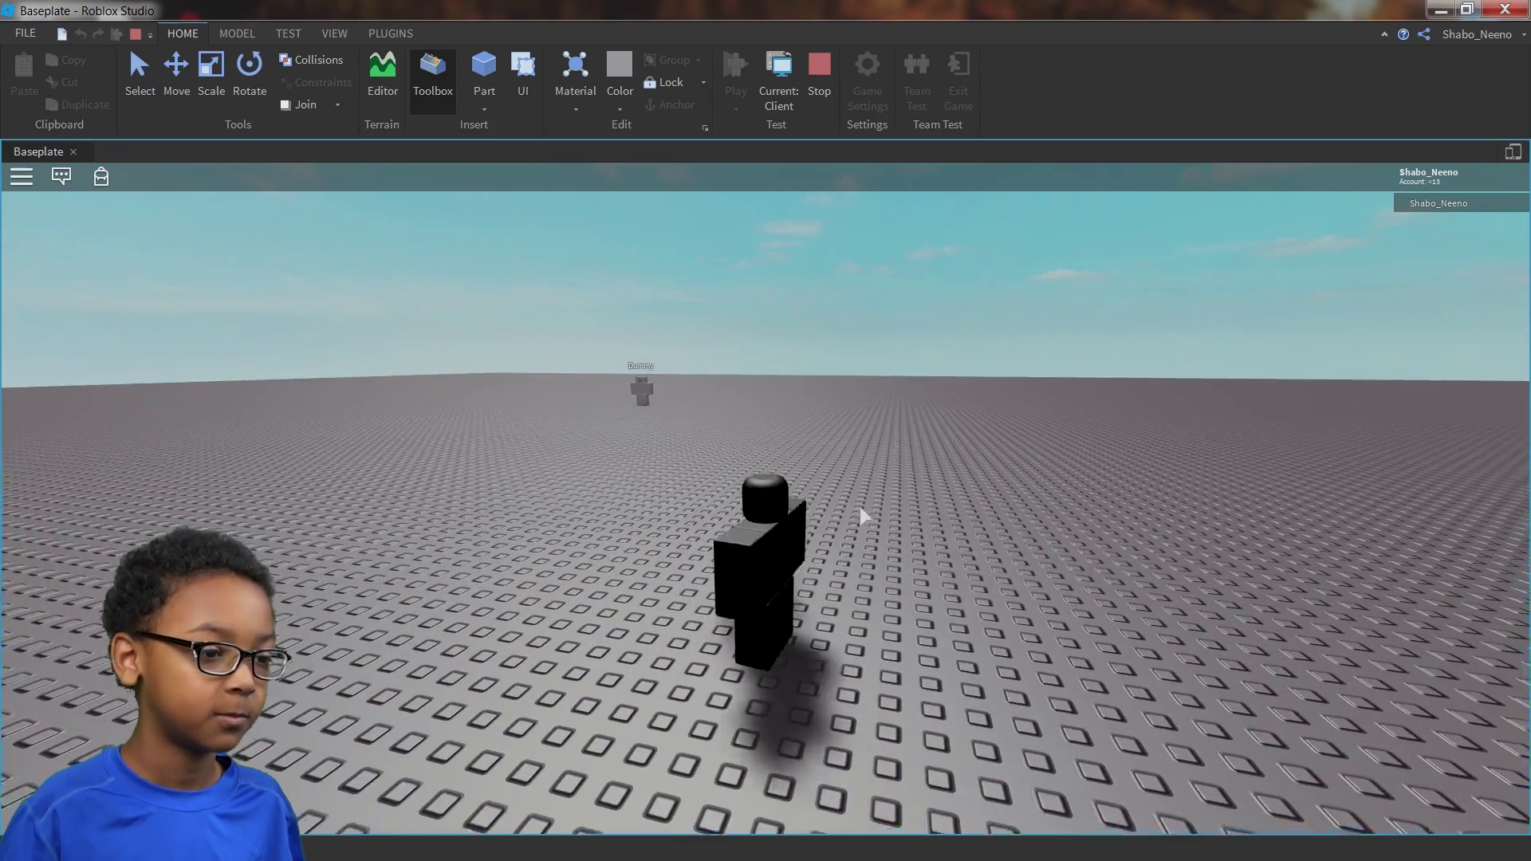
pyautogui.press('s')
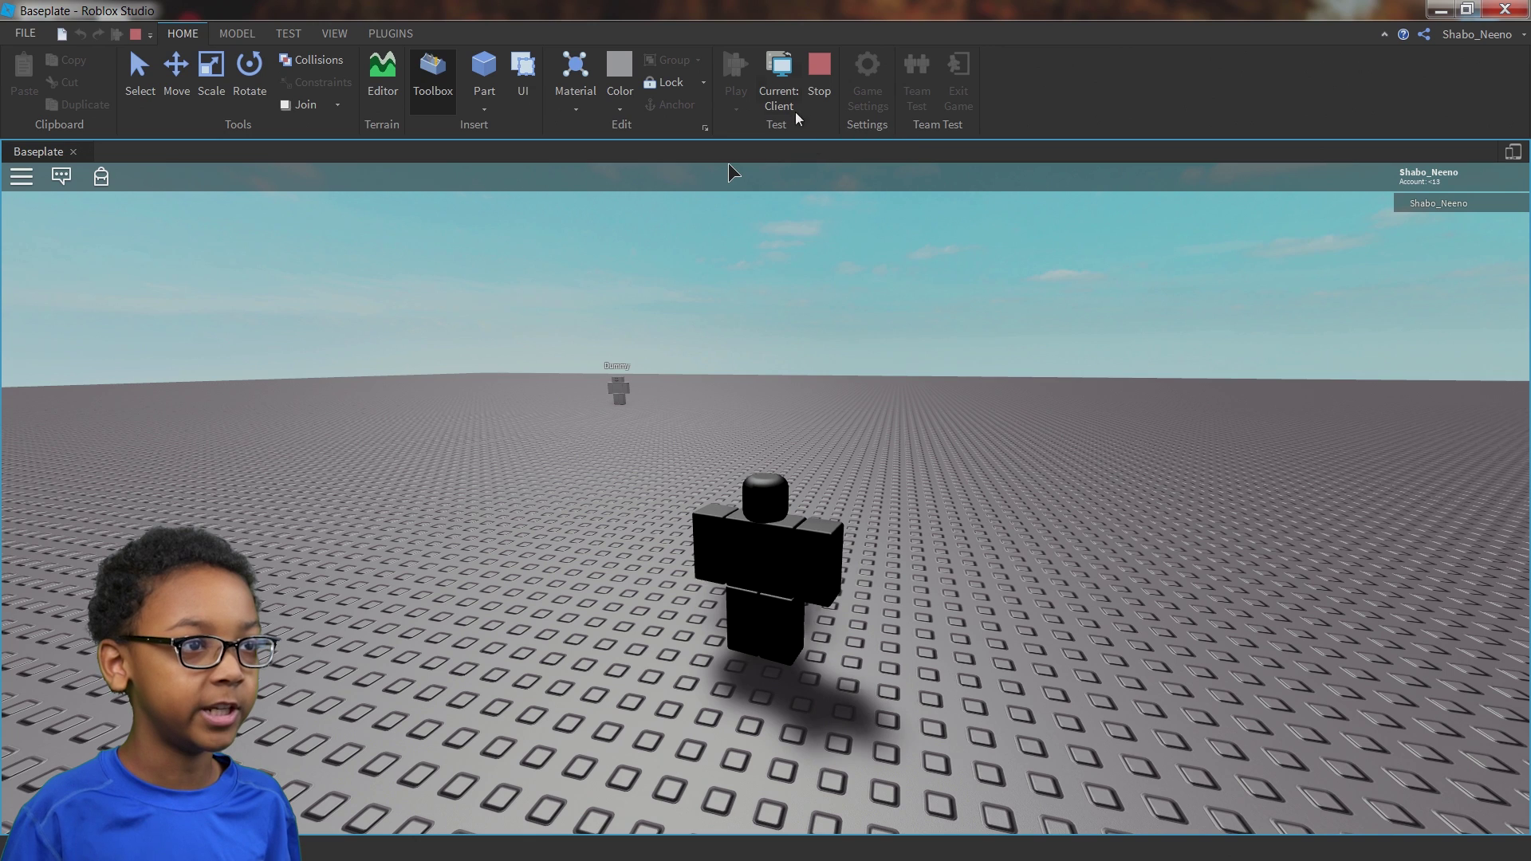
pyautogui.click(818, 70)
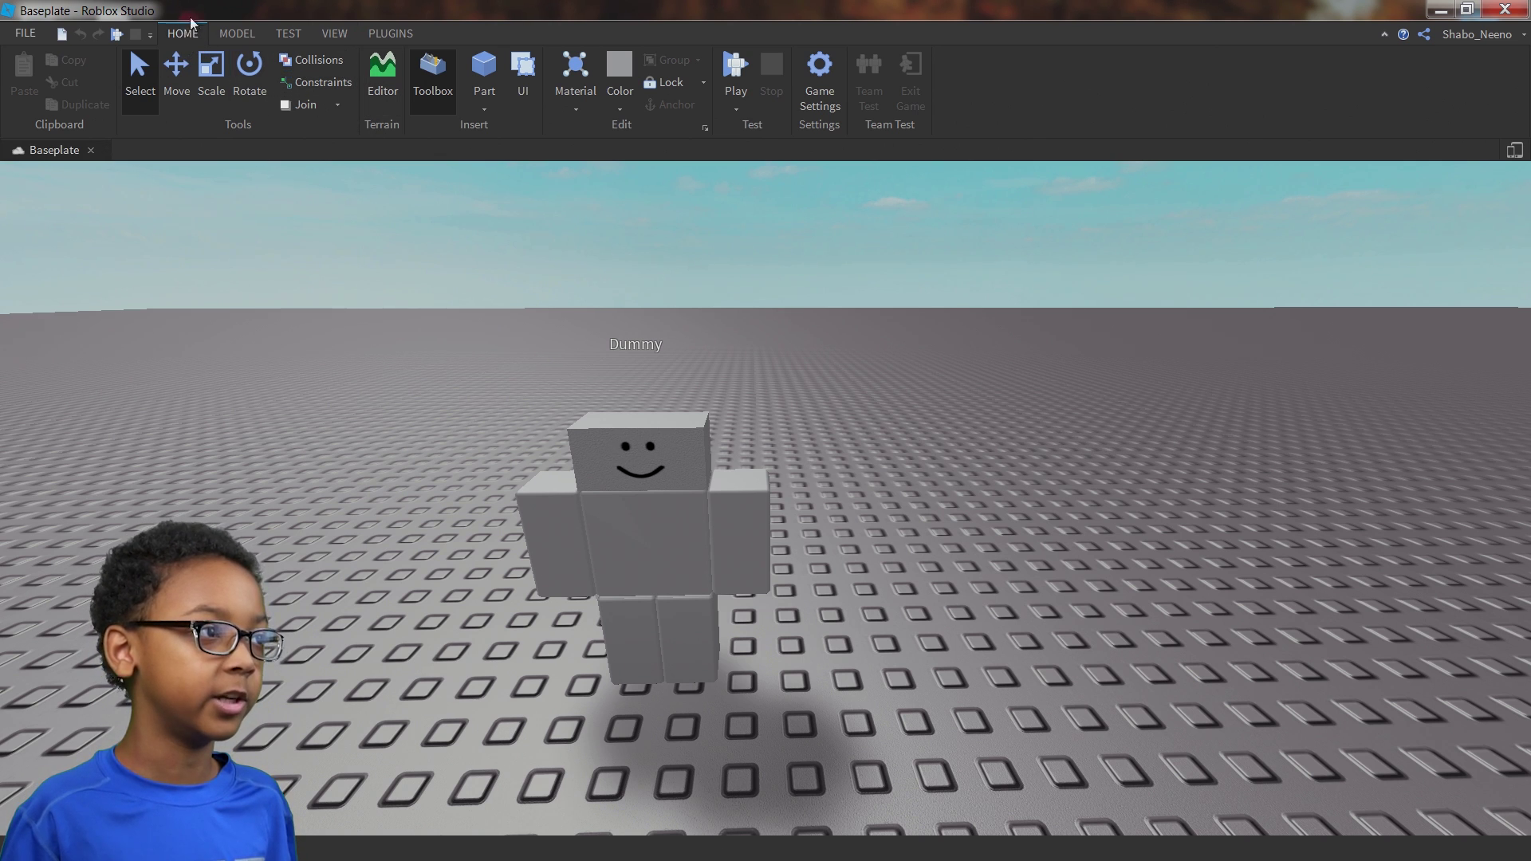
# Show the Explorer and Properties panels
pyautogui.click(332, 35)
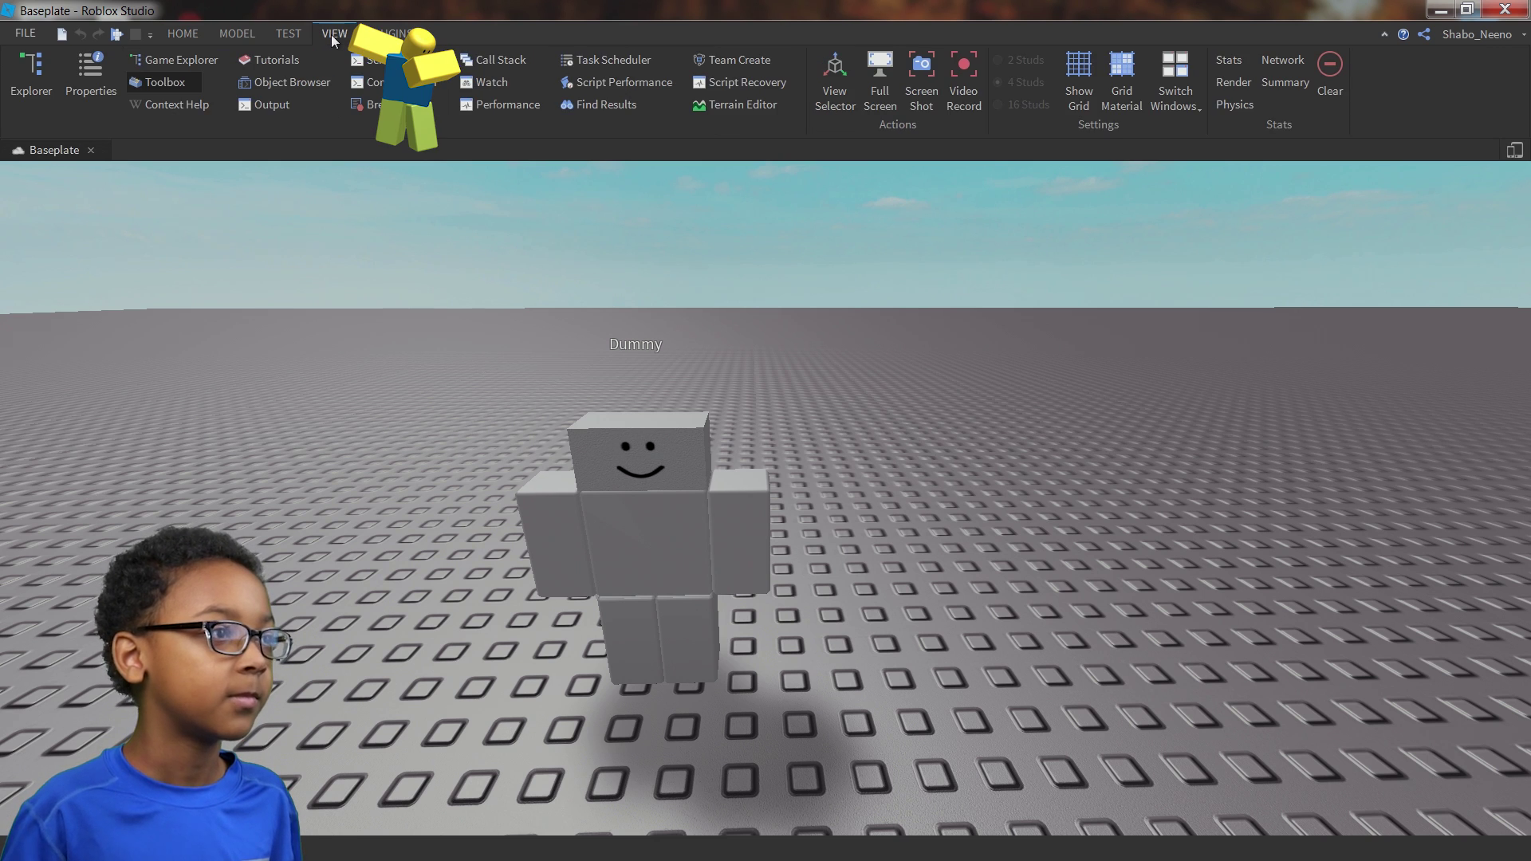
pyautogui.click(30, 77)
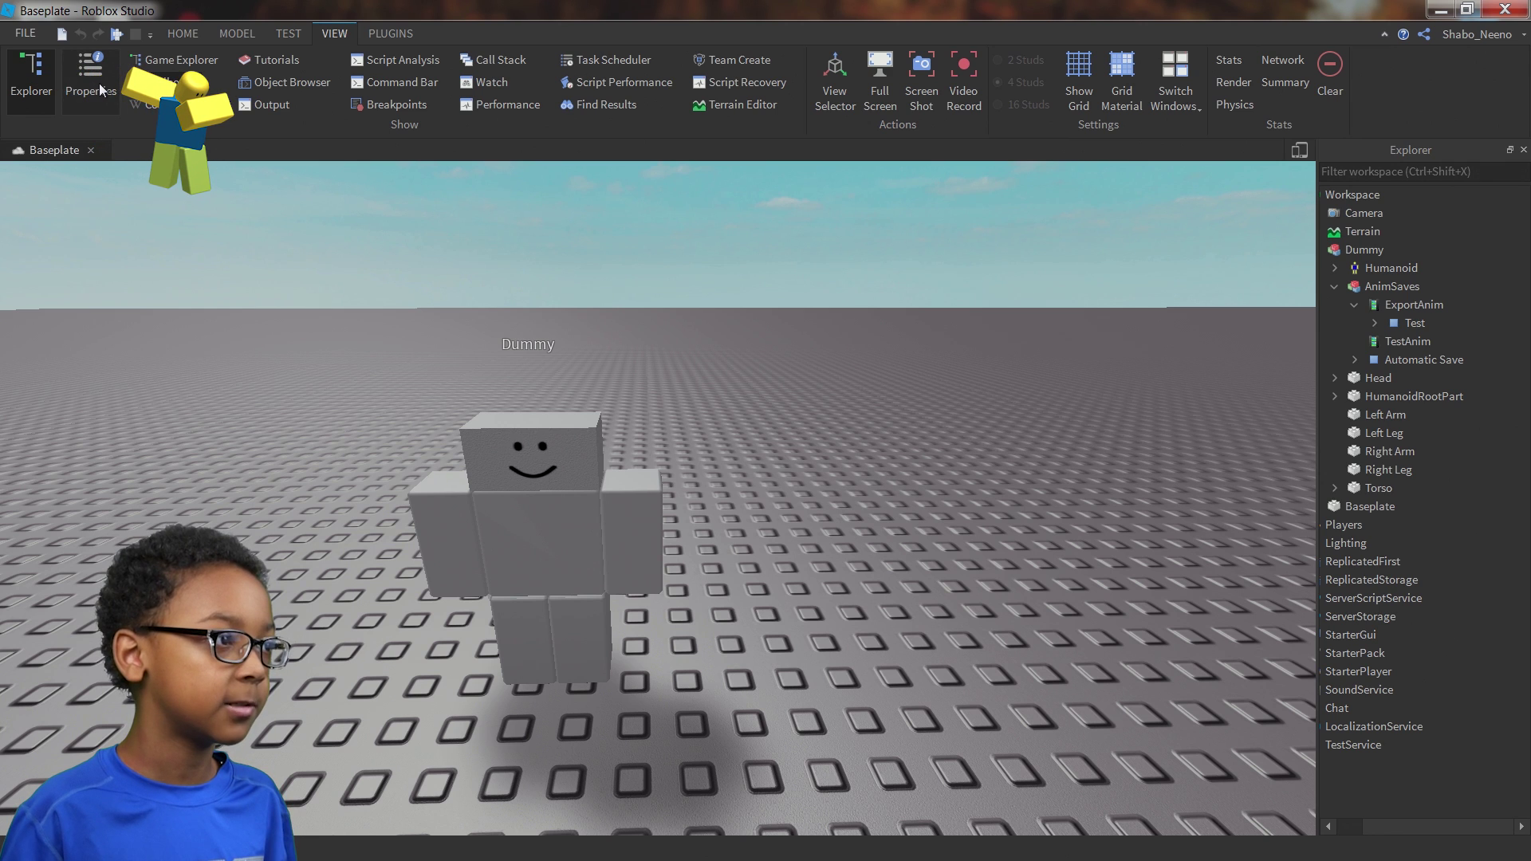
pyautogui.click(98, 84)
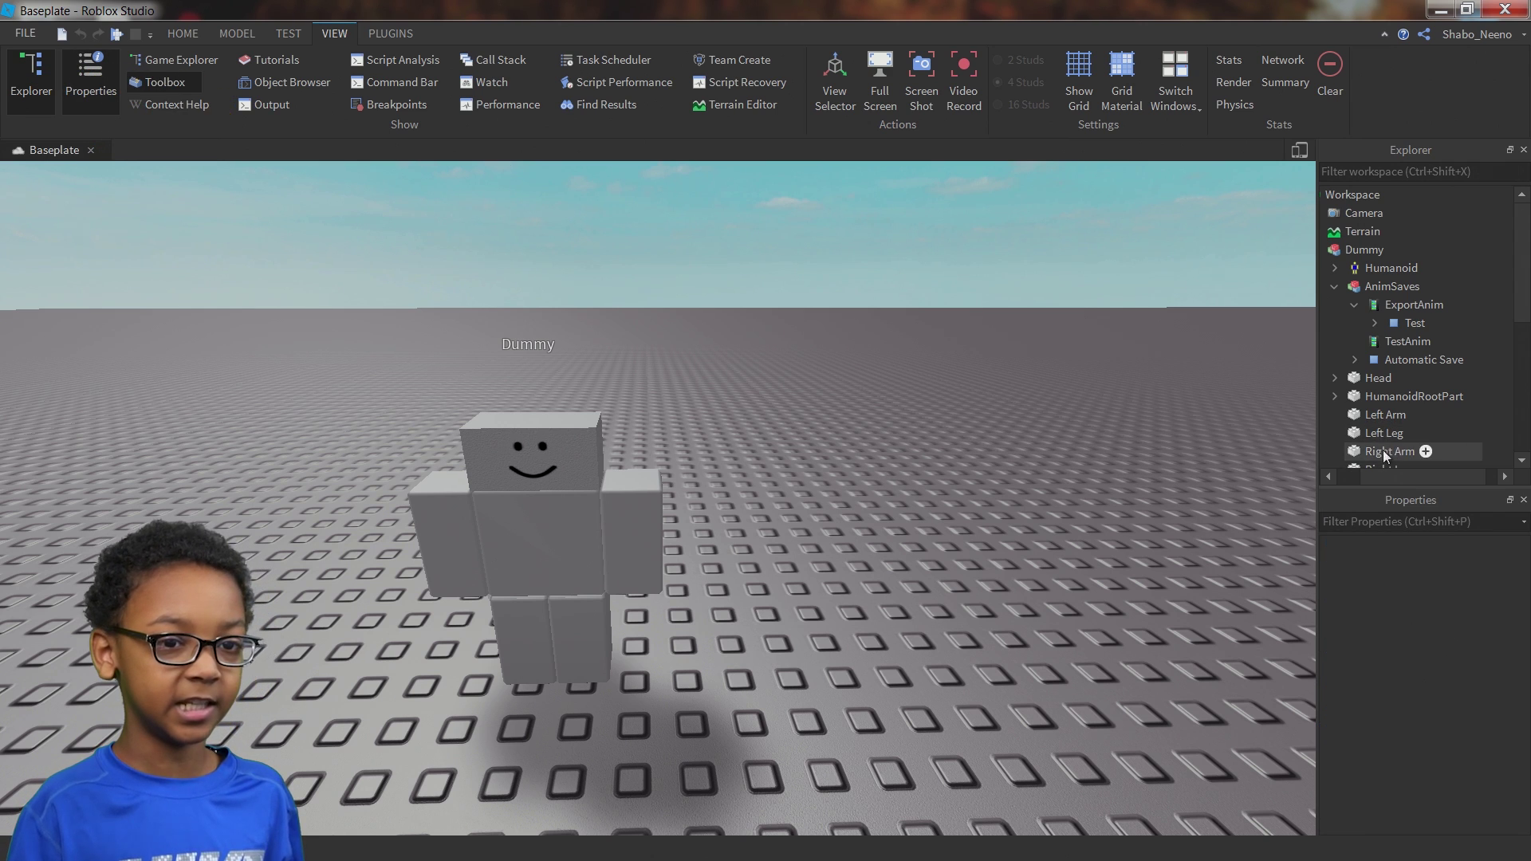
pyautogui.moveTo(1375, 476); pyautogui.dragTo(1355, 476)
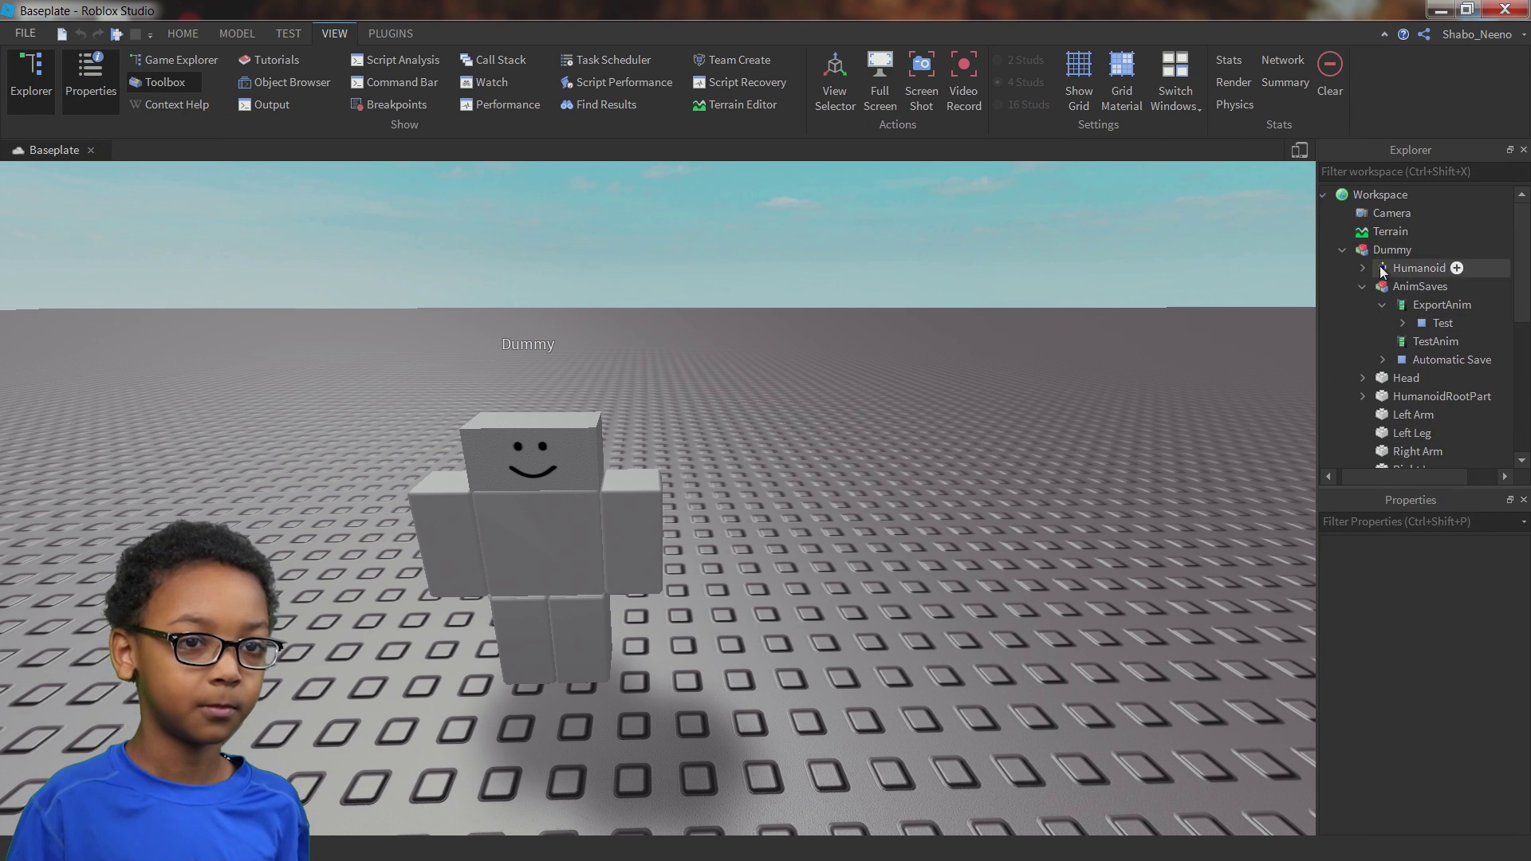
# Collapse the Dummy and Workspace, re-expand Workspace, and switch to the HOME ribbon
pyautogui.click(1344, 251)
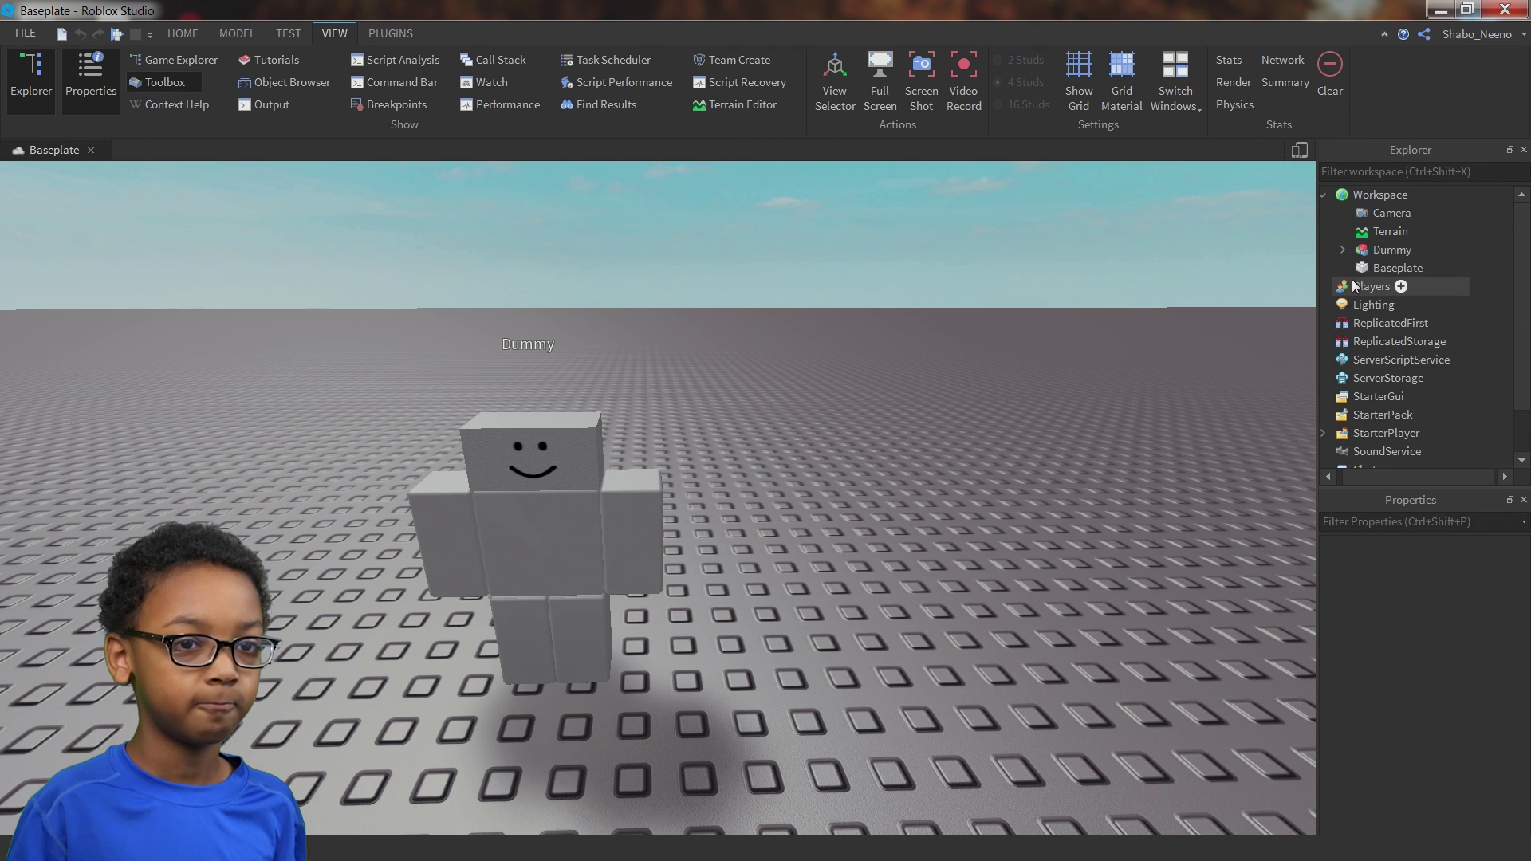
pyautogui.click(1323, 195)
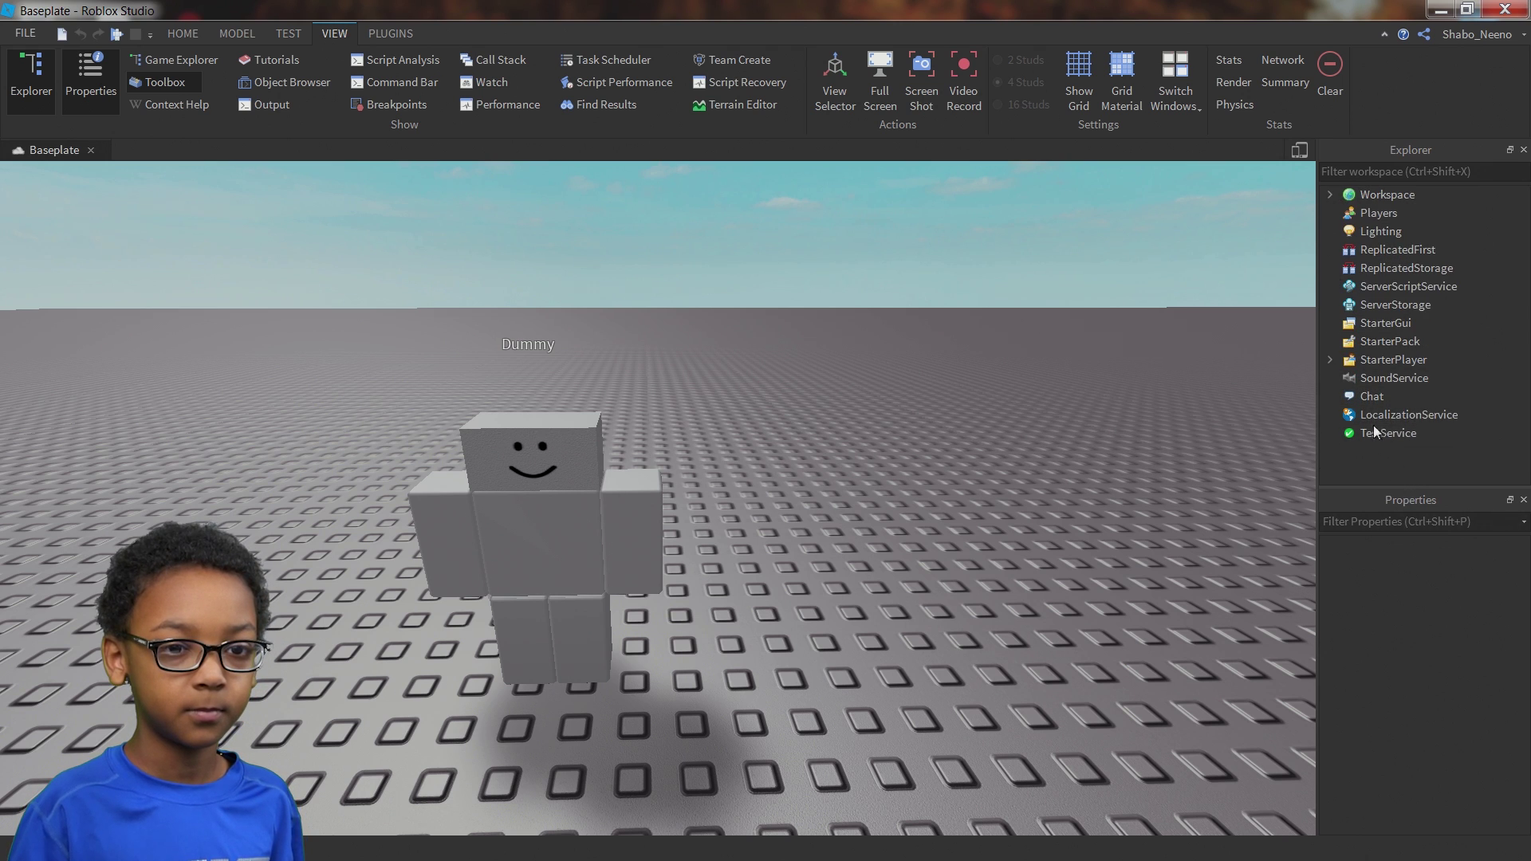
pyautogui.click(1326, 194)
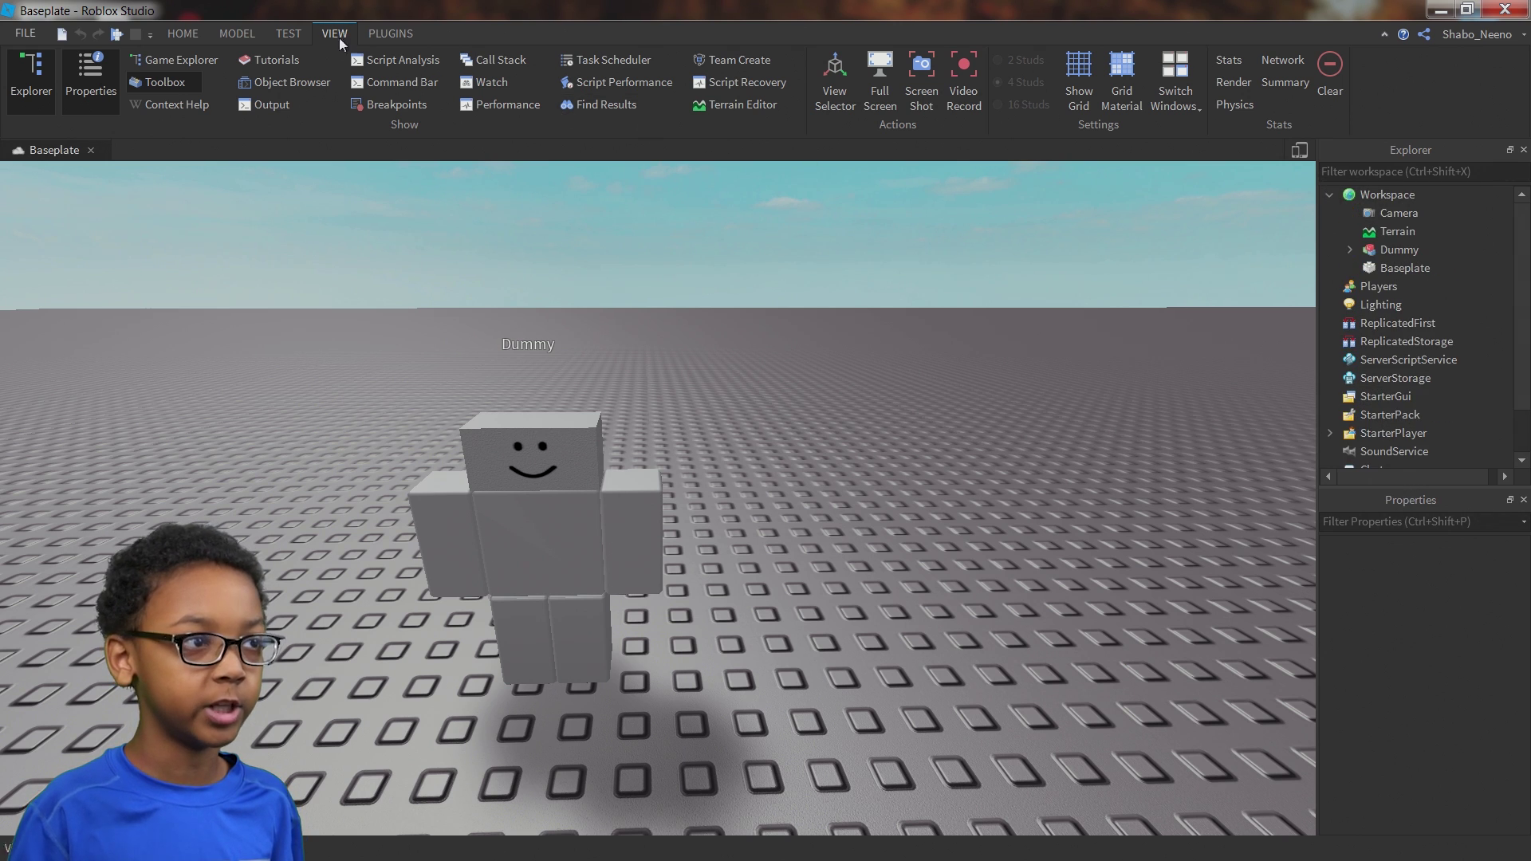
pyautogui.click(177, 33)
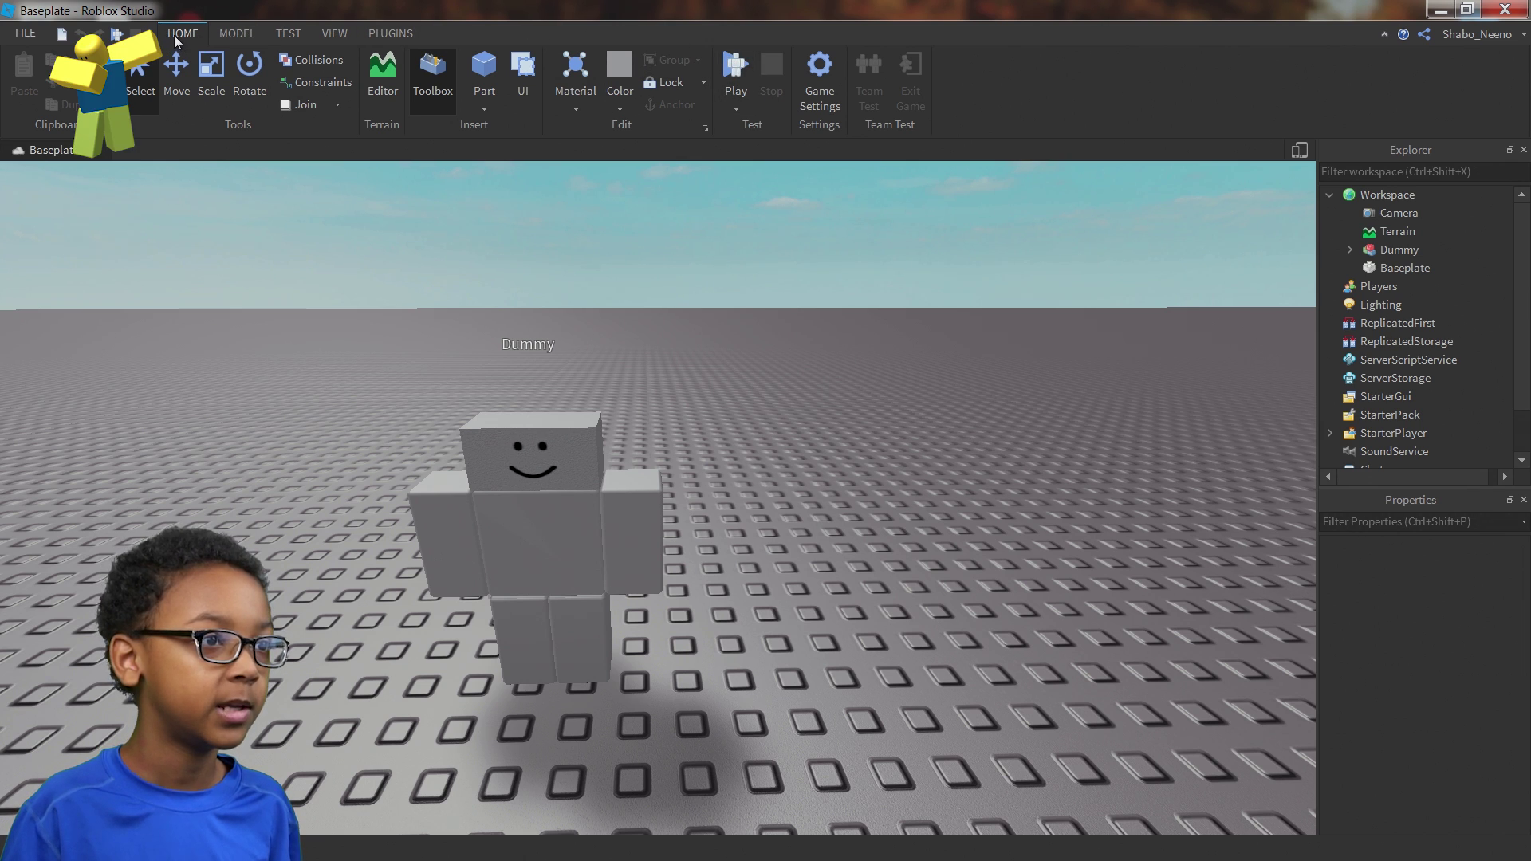
# Start a play-test and select the player's character in the running Workspace
pyautogui.click(735, 72)
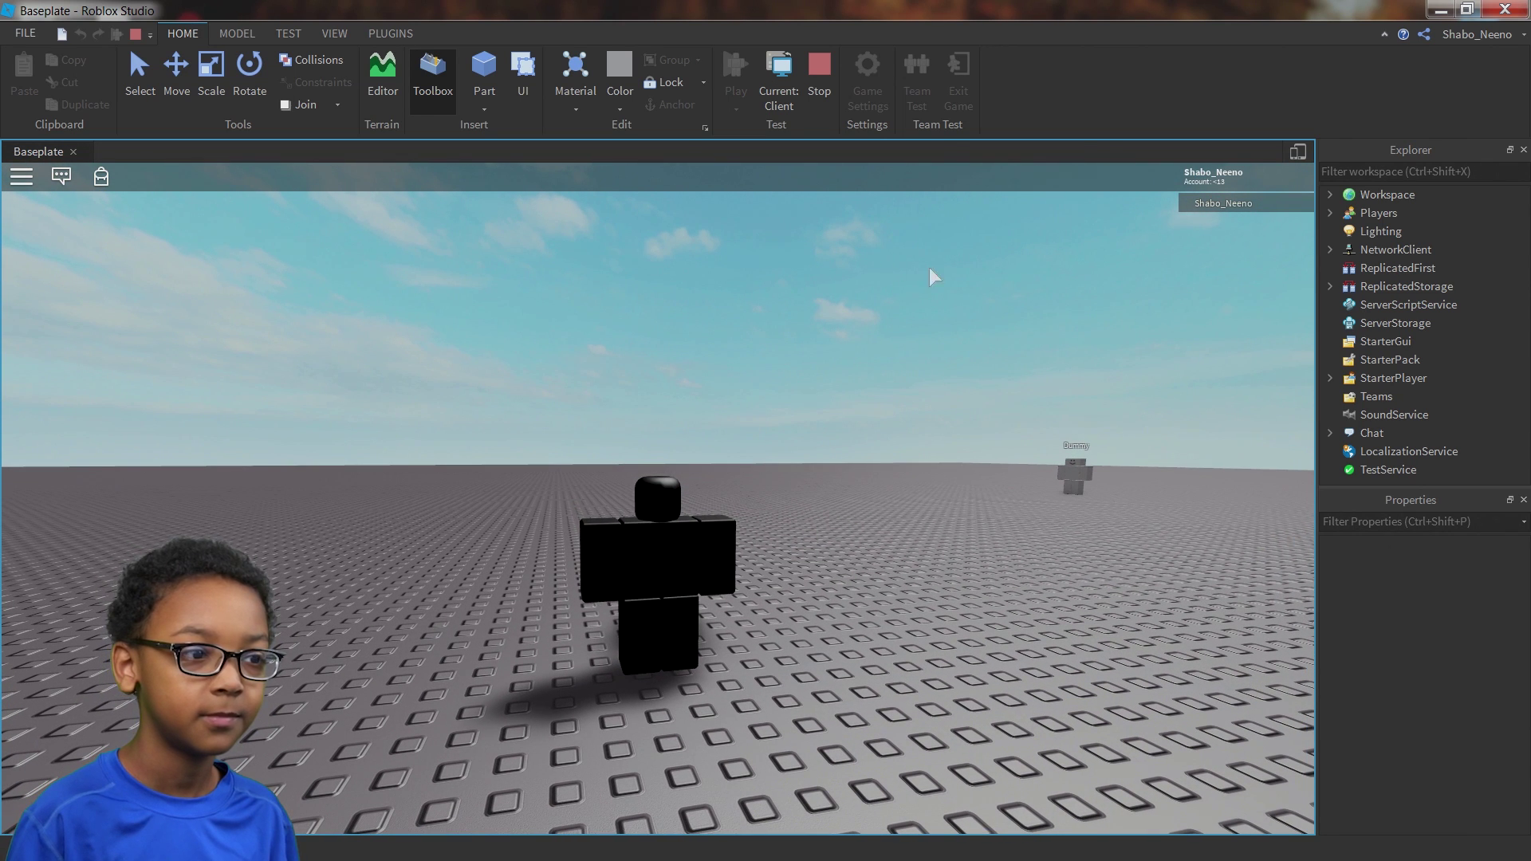
pyautogui.click(1330, 195)
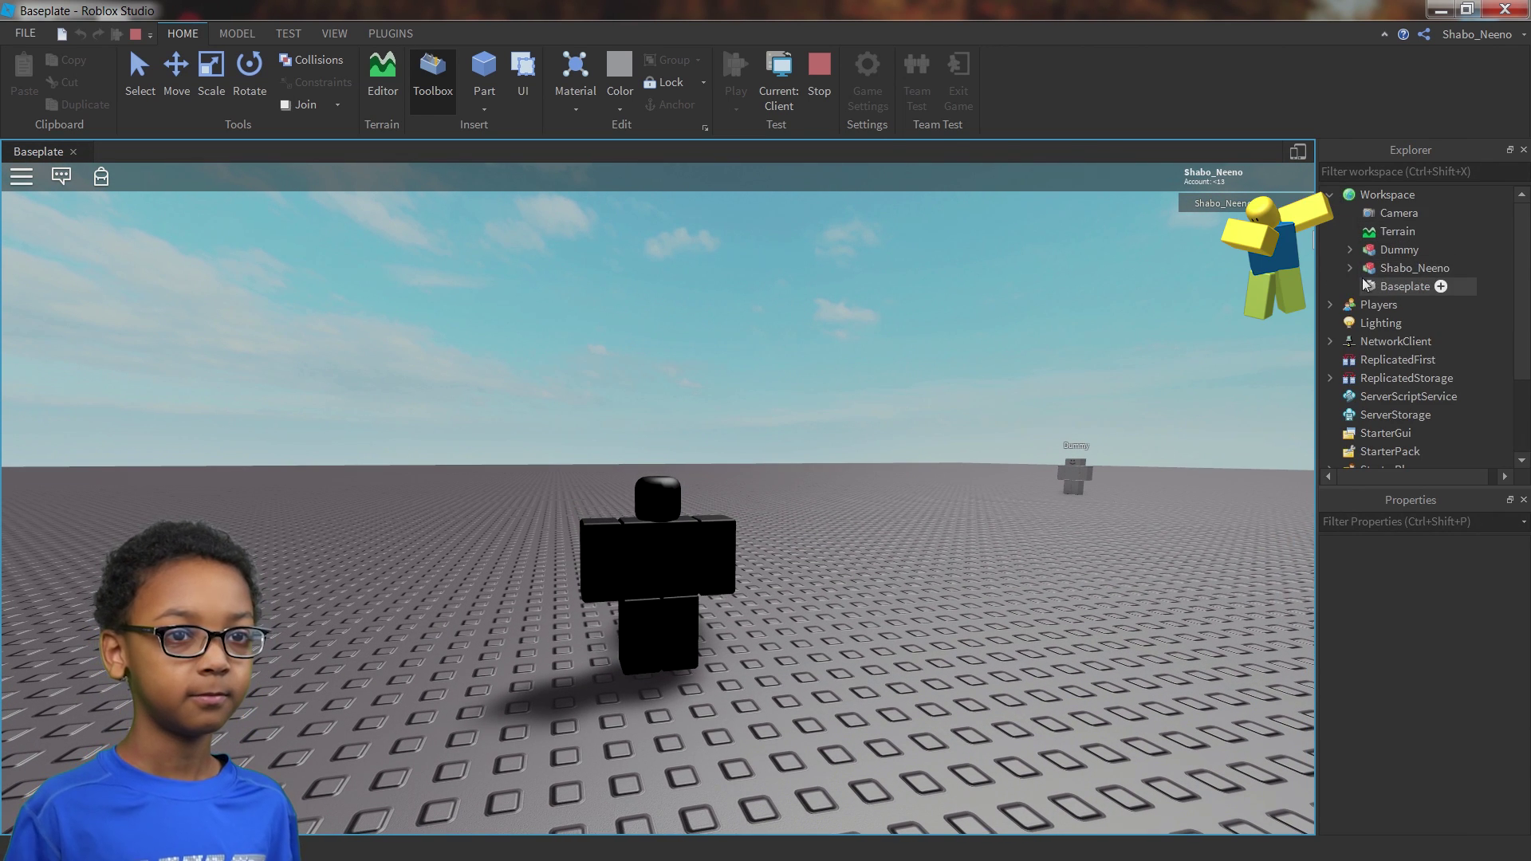
pyautogui.click(1400, 268)
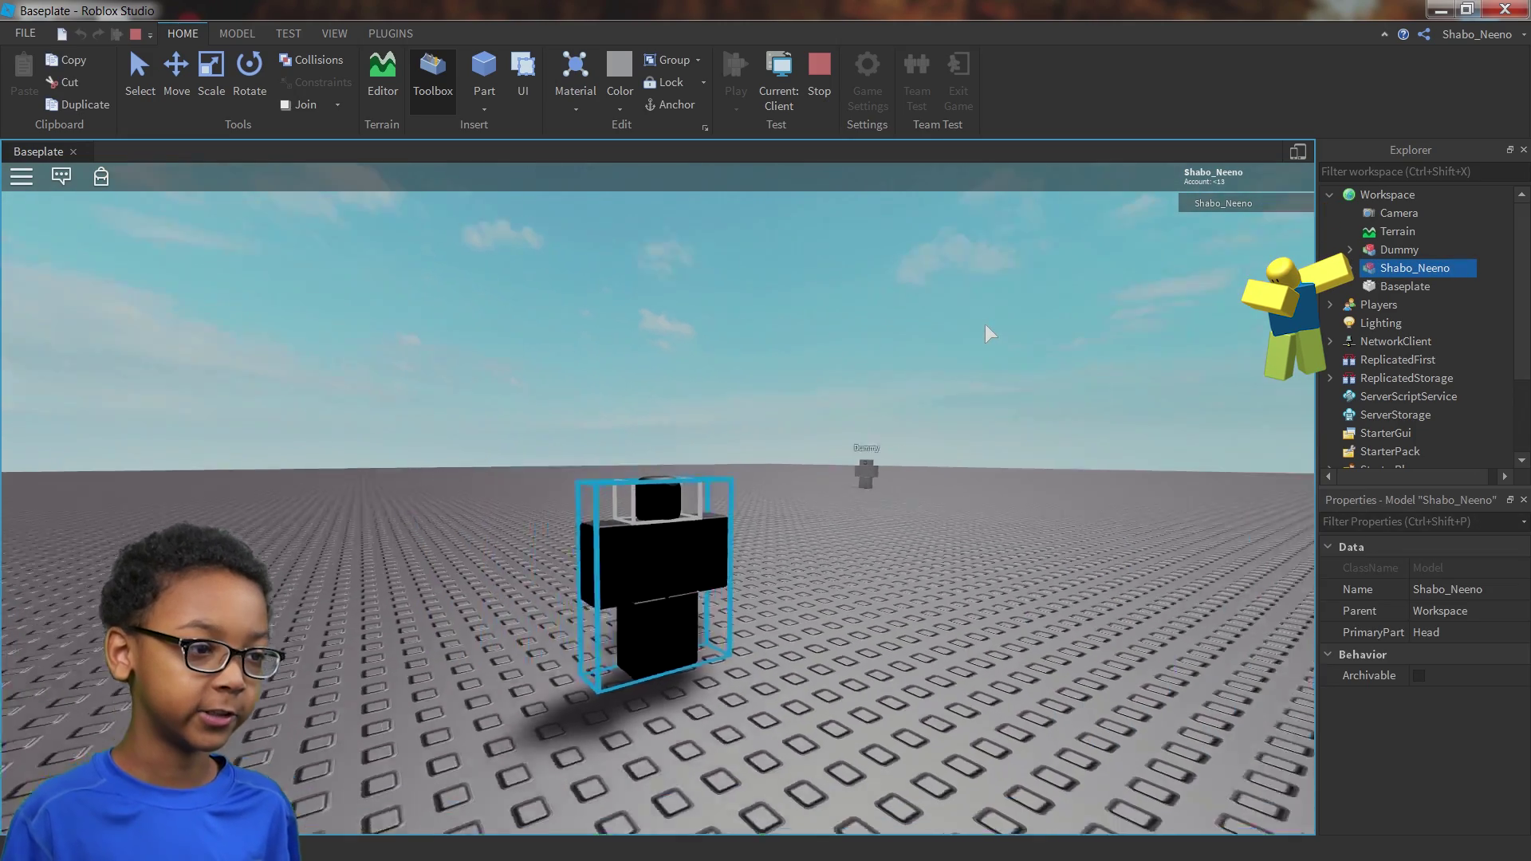
pyautogui.moveTo(988, 333); pyautogui.dragTo(810, 331, button='right')
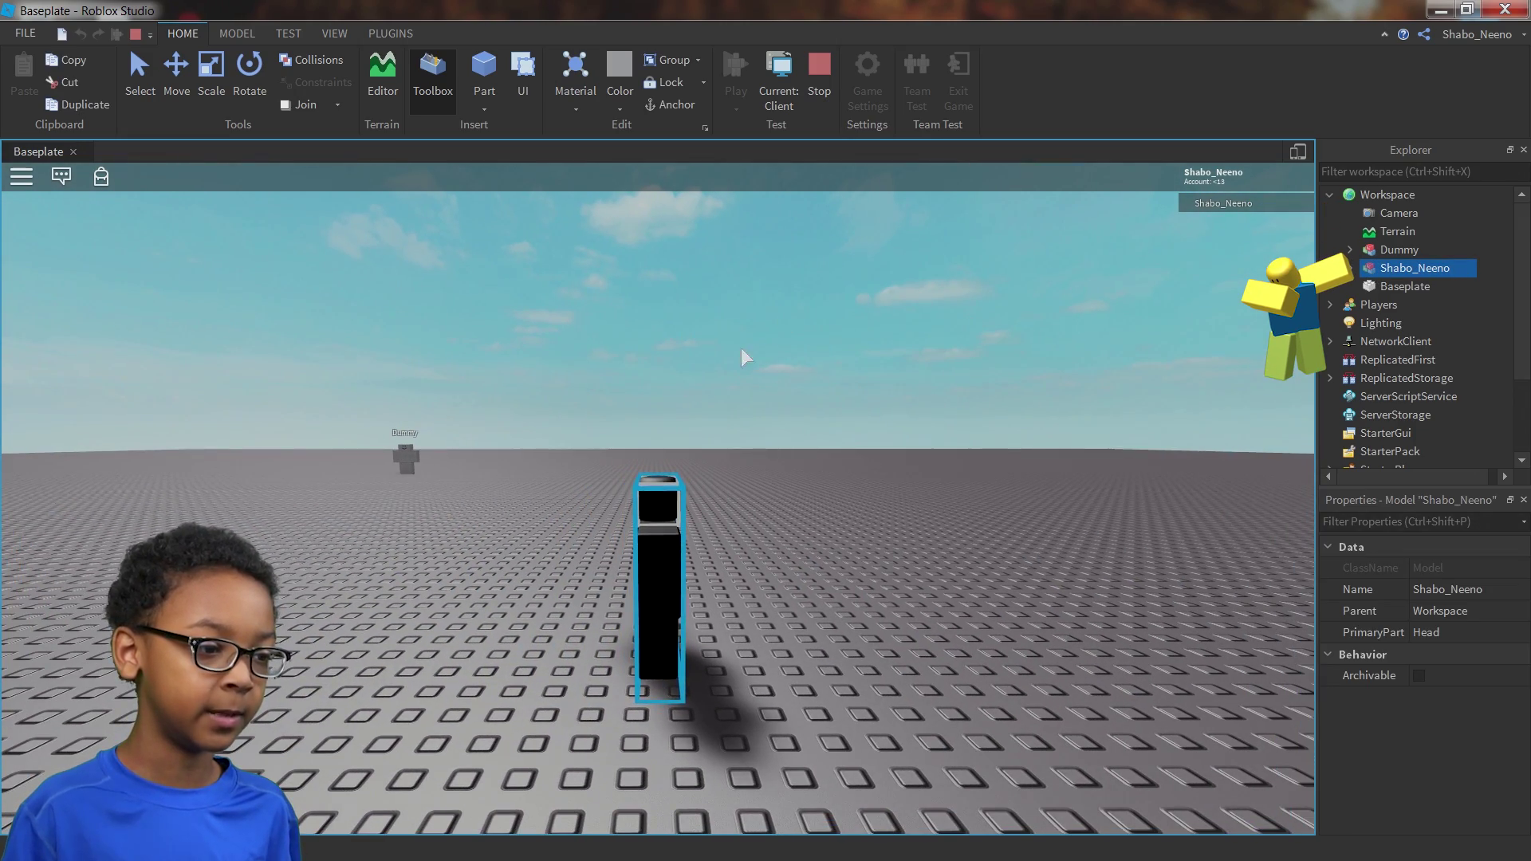
pyautogui.moveTo(909, 404); pyautogui.dragTo(1037, 406, button='right')
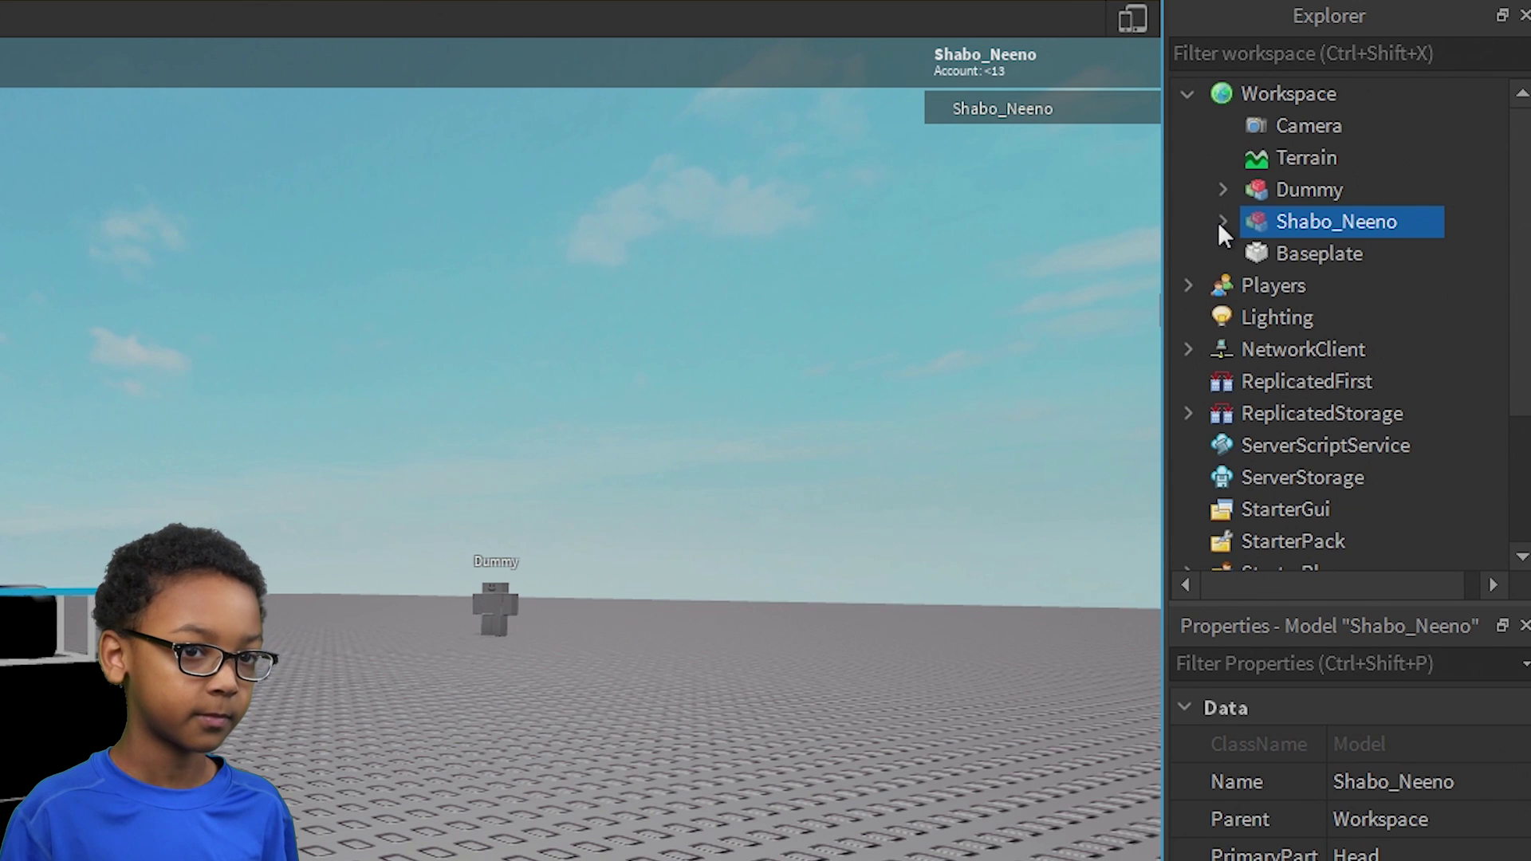
# Expand the character's Animate > jump and select JumpAnim to view its AnimationId
pyautogui.click(1220, 222)
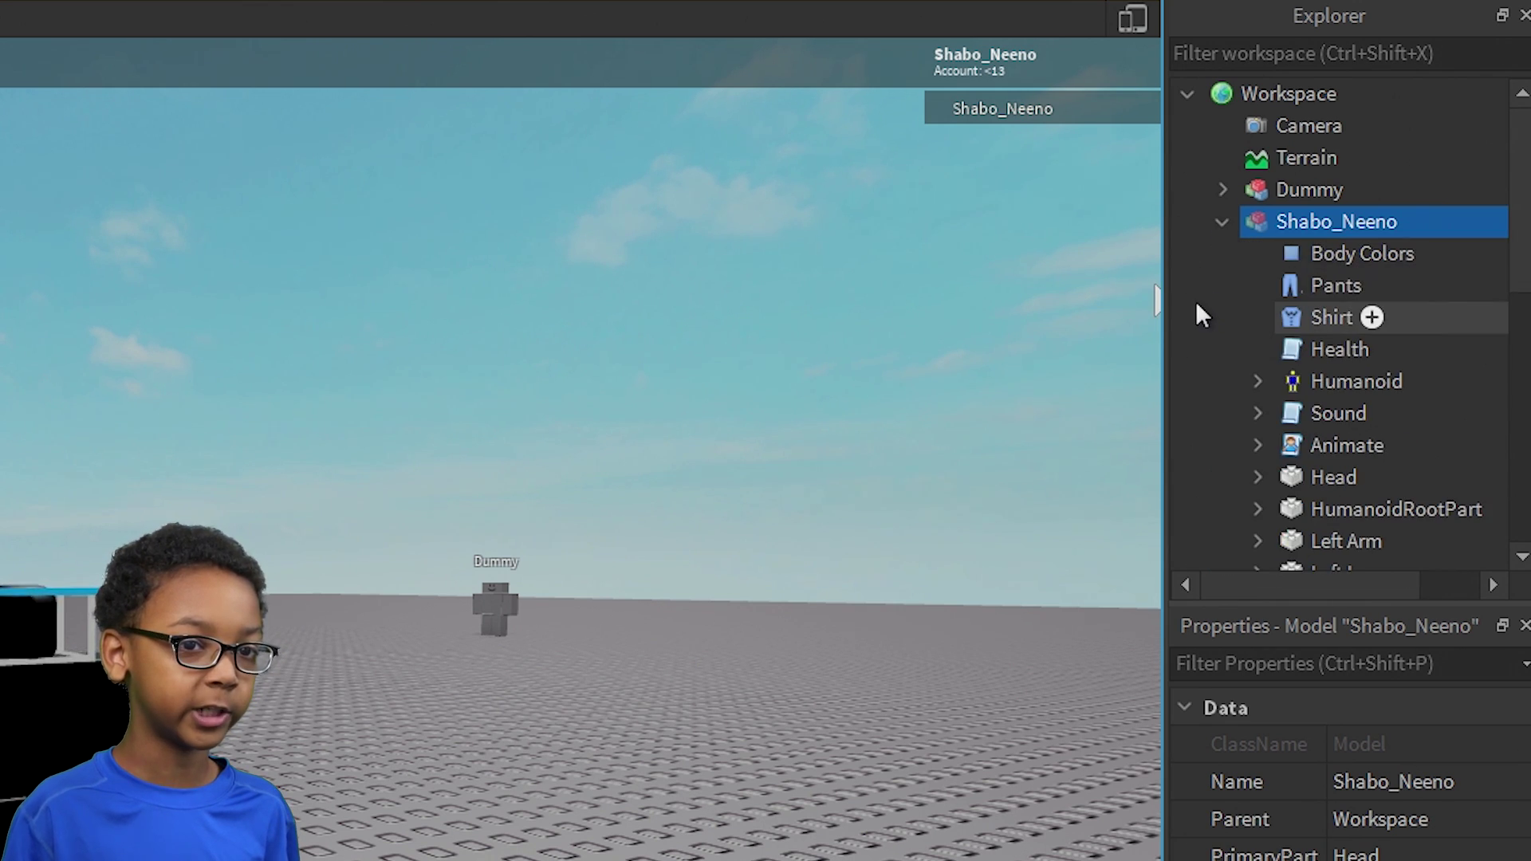
pyautogui.scroll(-1, 1276, 327)
pyautogui.scroll(-1, 1292, 335)
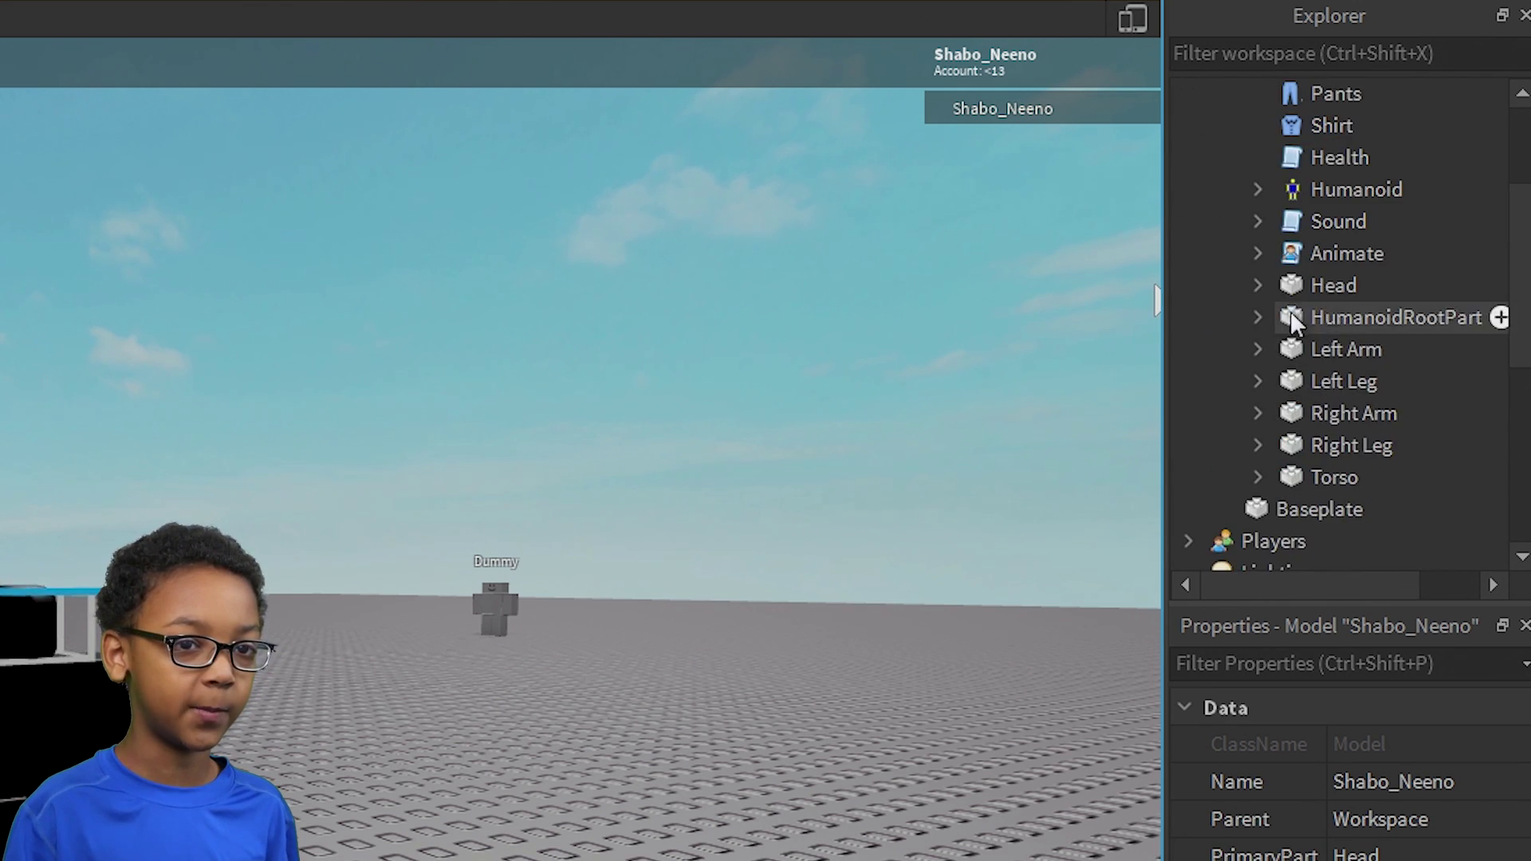
pyautogui.scroll(1, 1290, 351)
pyautogui.click(1248, 357)
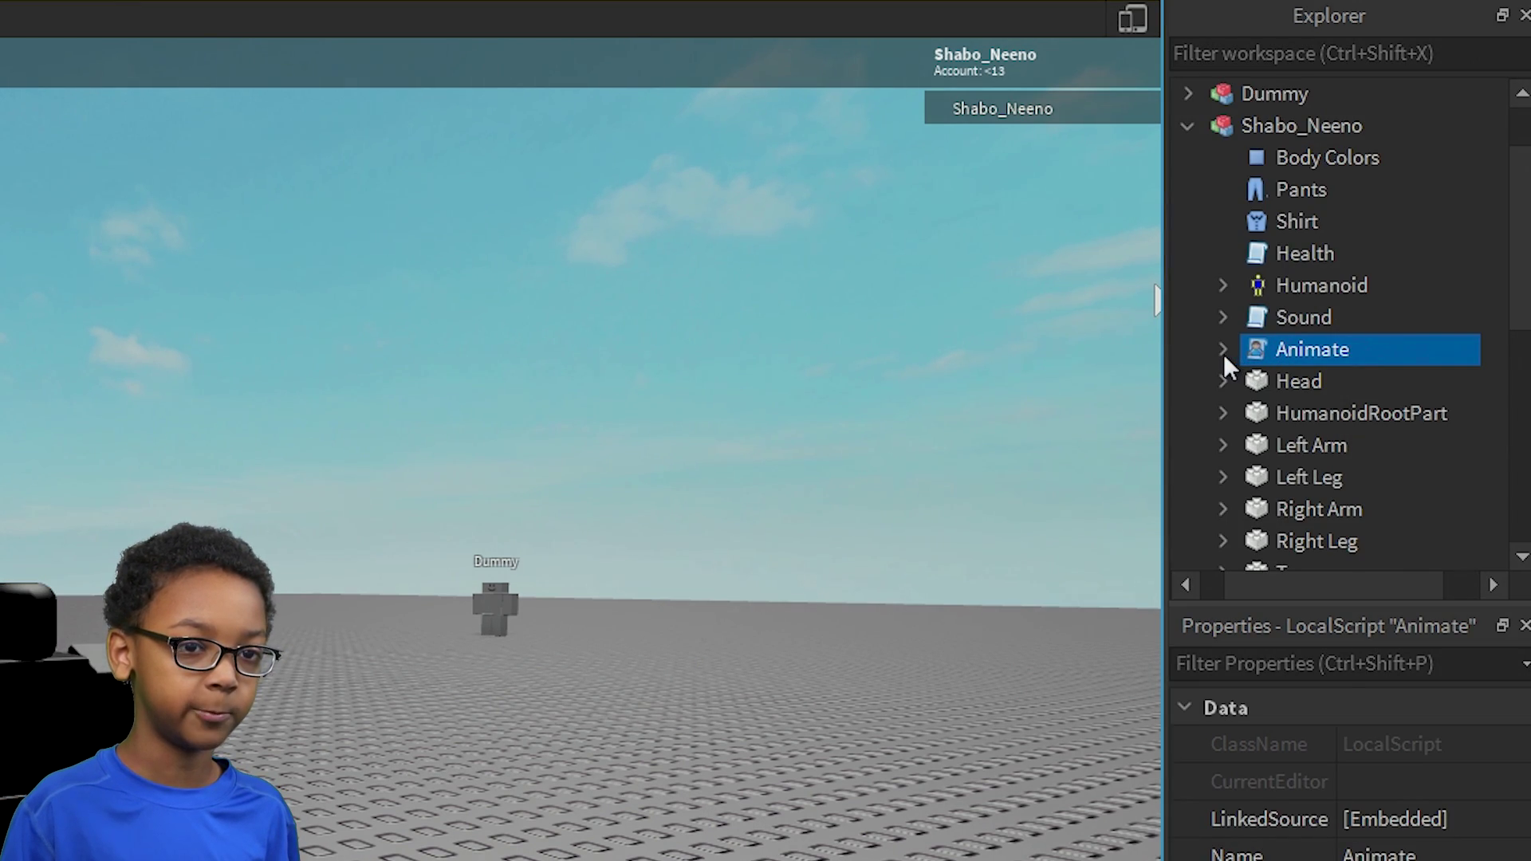
pyautogui.click(1223, 349)
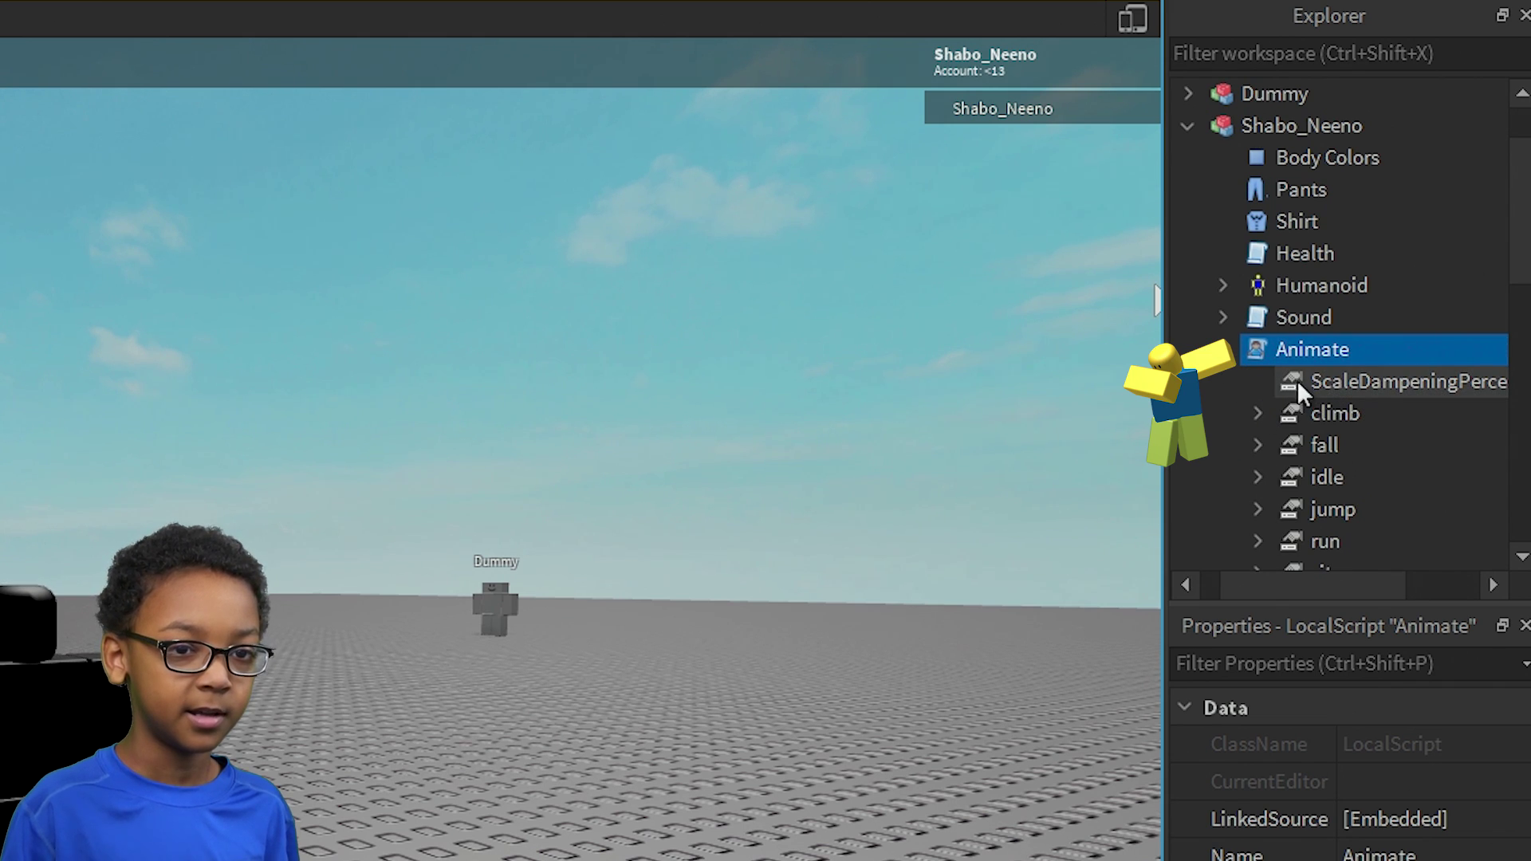
pyautogui.scroll(-1, 1296, 380)
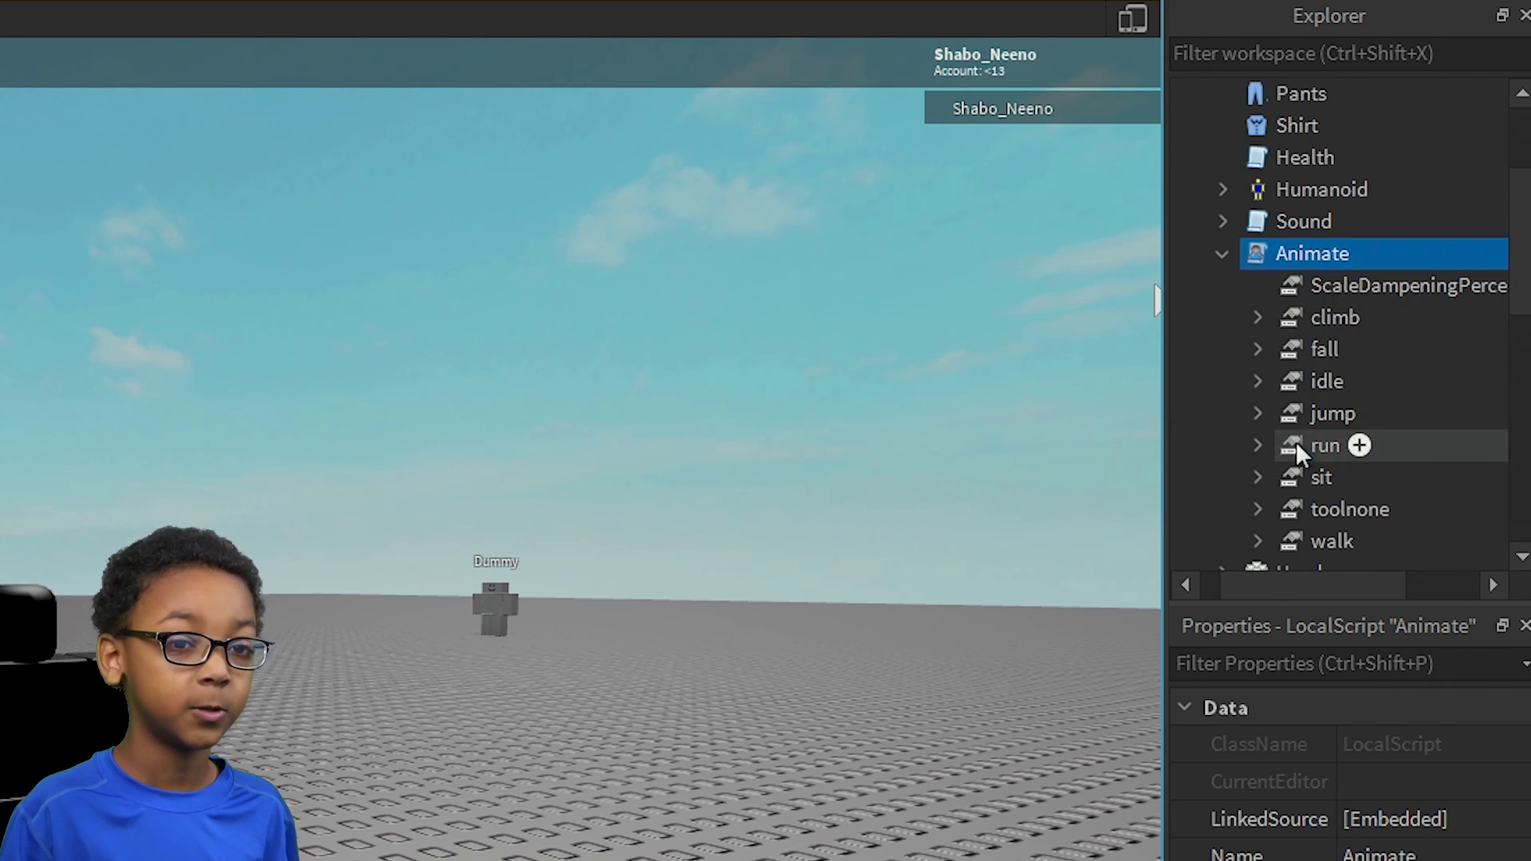
pyautogui.click(1295, 421)
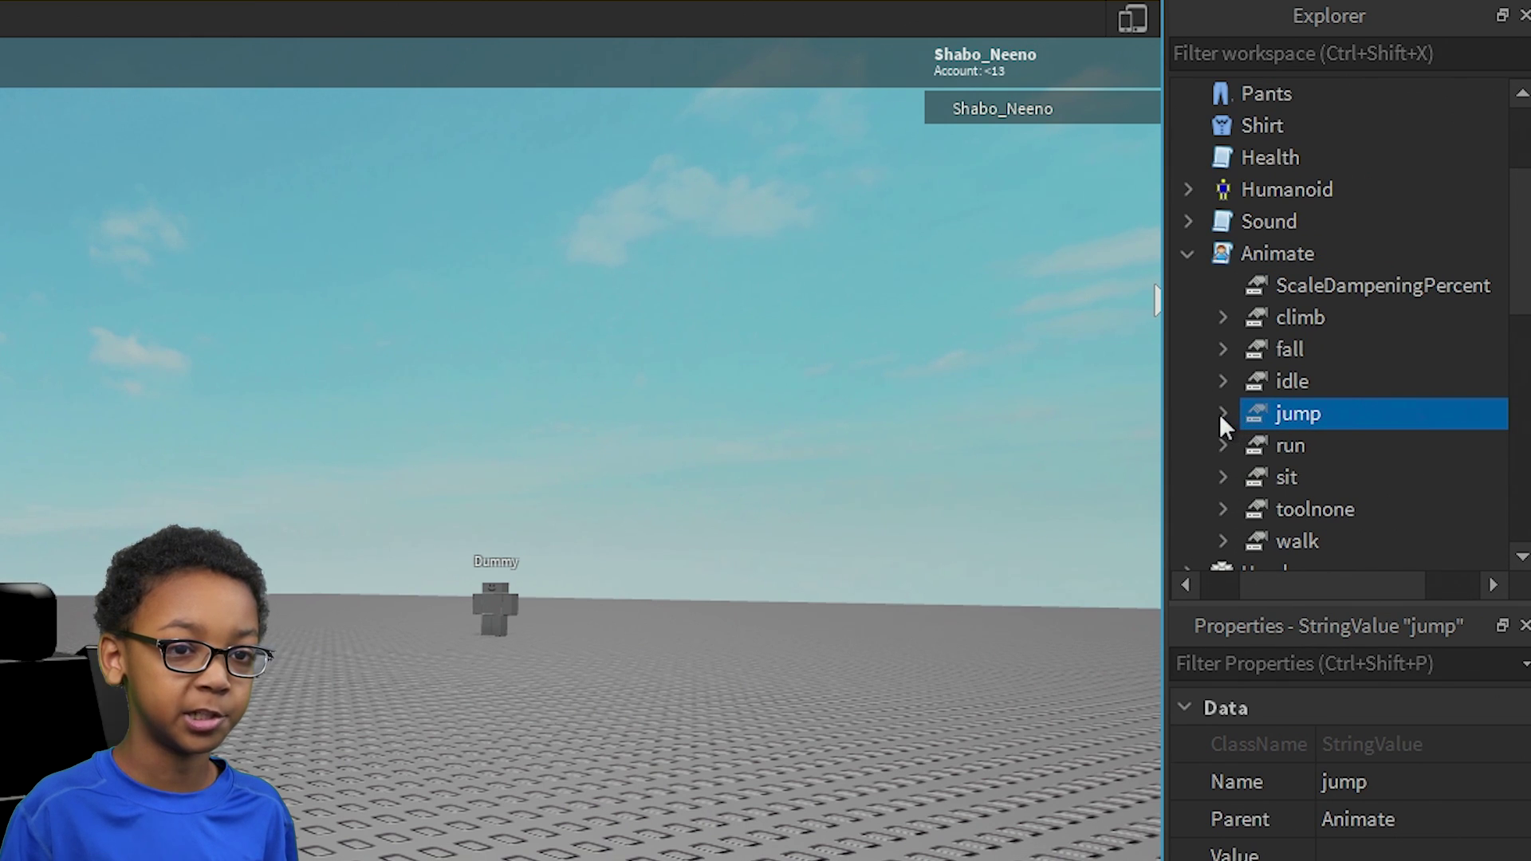
pyautogui.click(1222, 413)
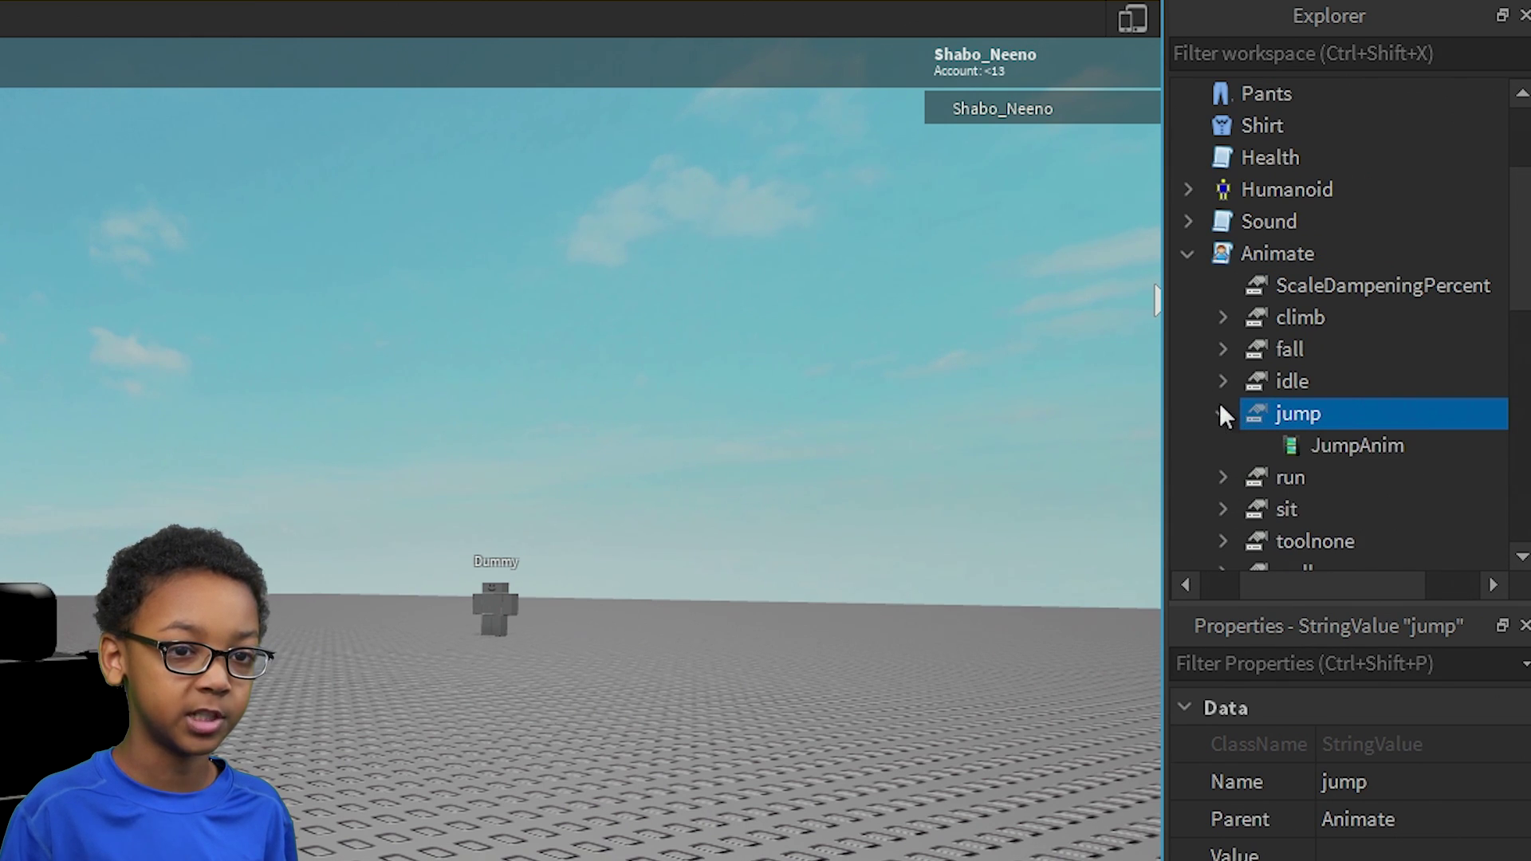
pyautogui.click(1284, 448)
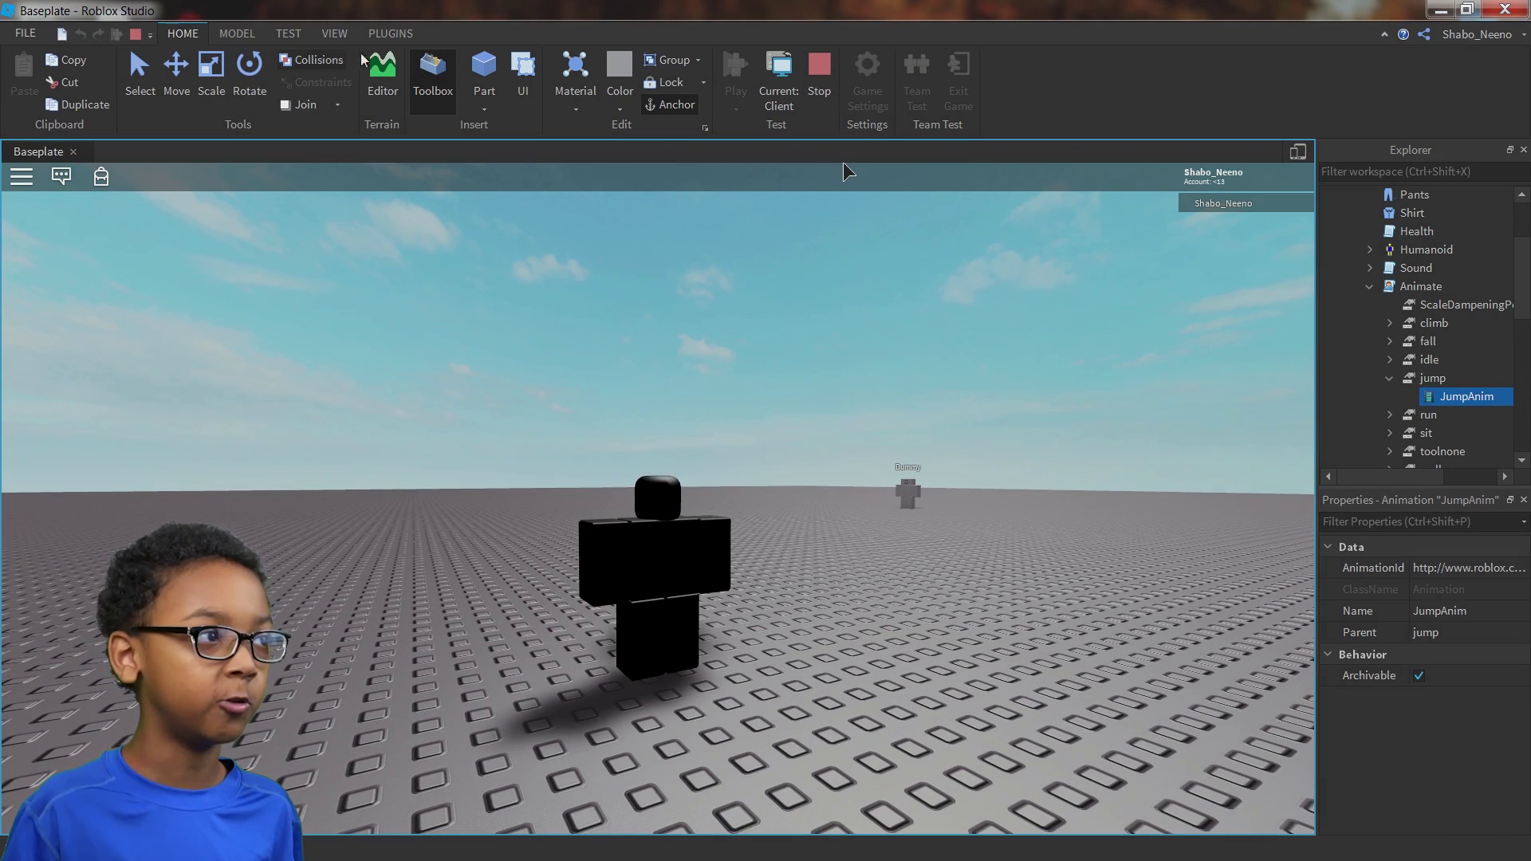
# Stop the play-test and expand StarterPlayer in the Explorer
pyautogui.click(822, 80)
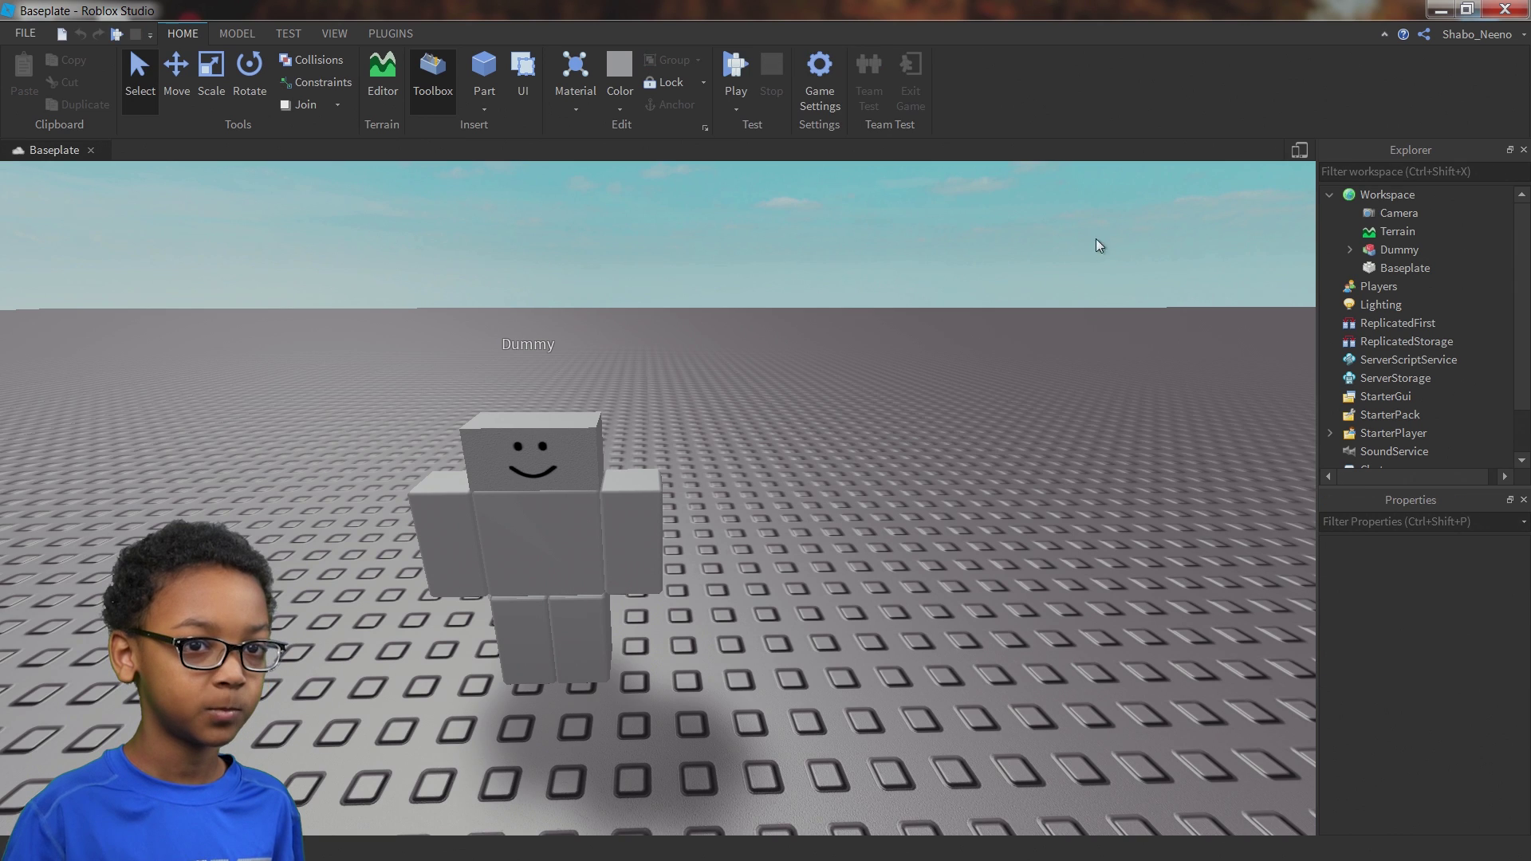
pyautogui.scroll(-2, 1093, 435)
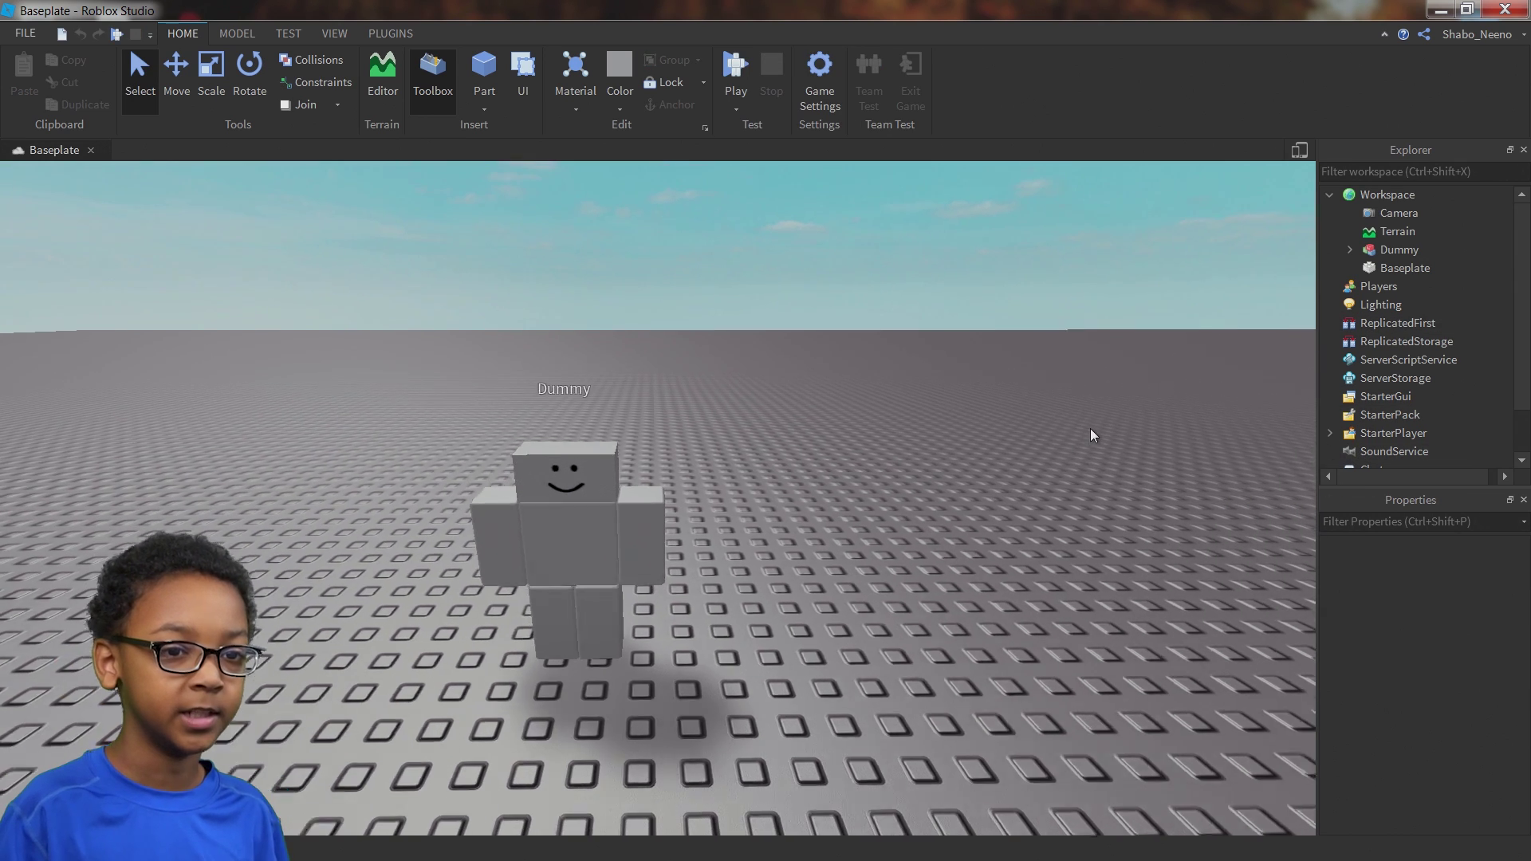
pyautogui.scroll(-1, 1092, 434)
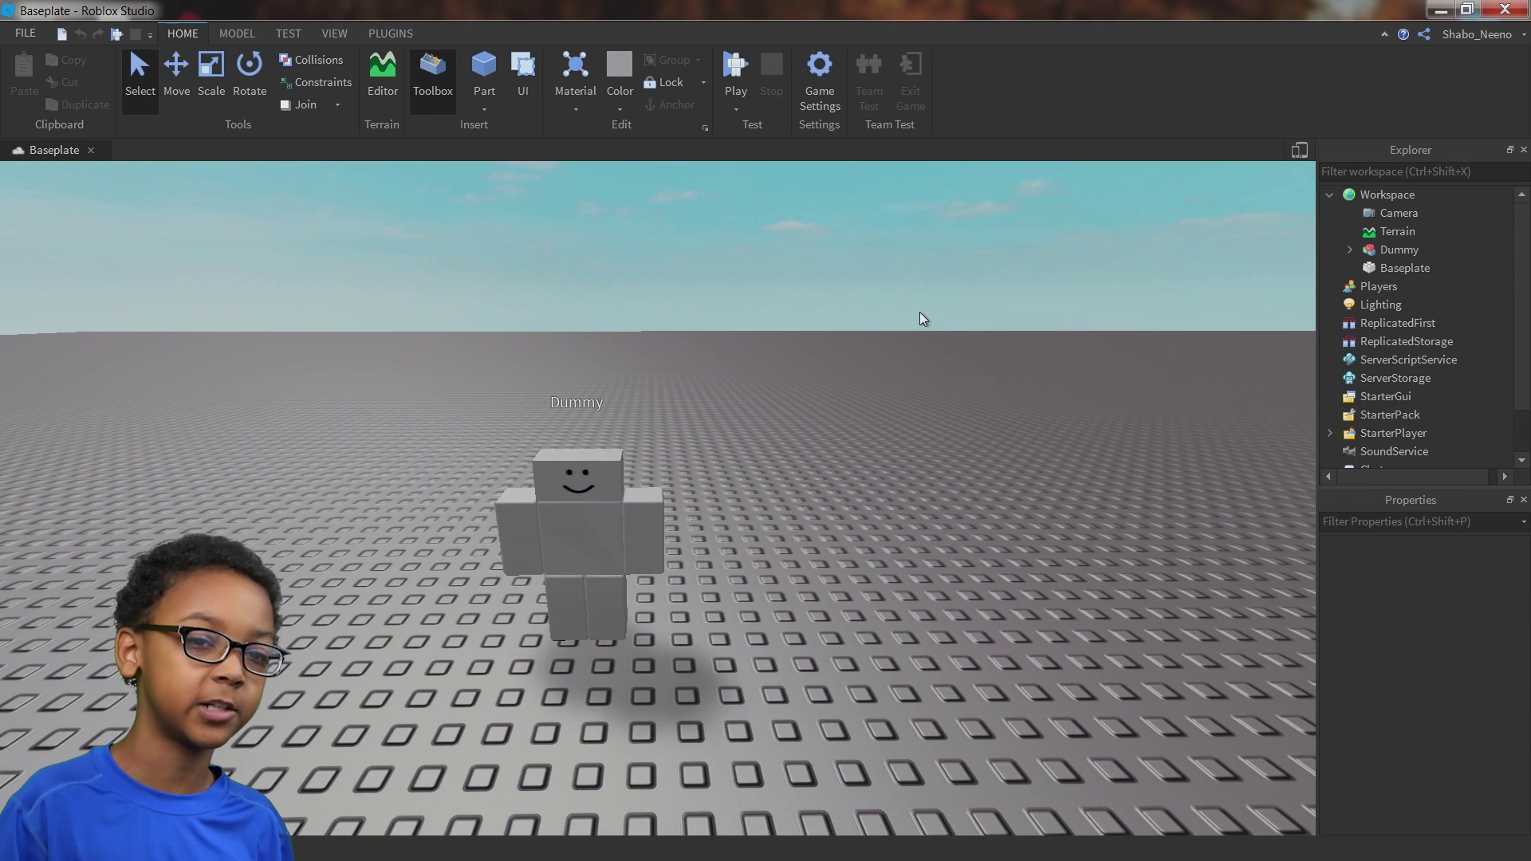
pyautogui.scroll(-1, 851, 368)
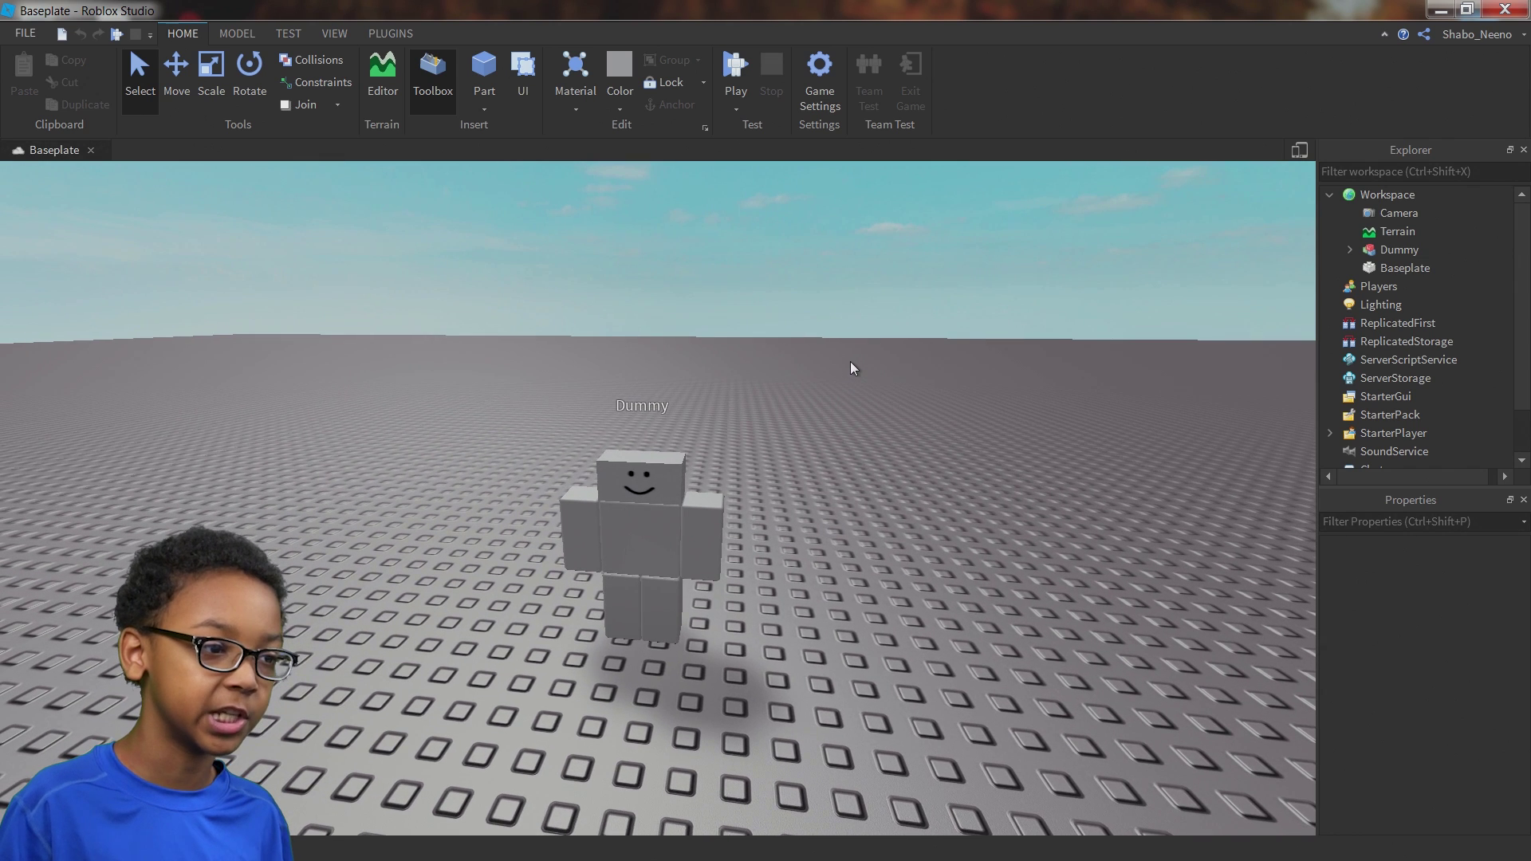
pyautogui.click(1329, 433)
pyautogui.scroll(-1, 1391, 343)
pyautogui.scroll(1, 1393, 366)
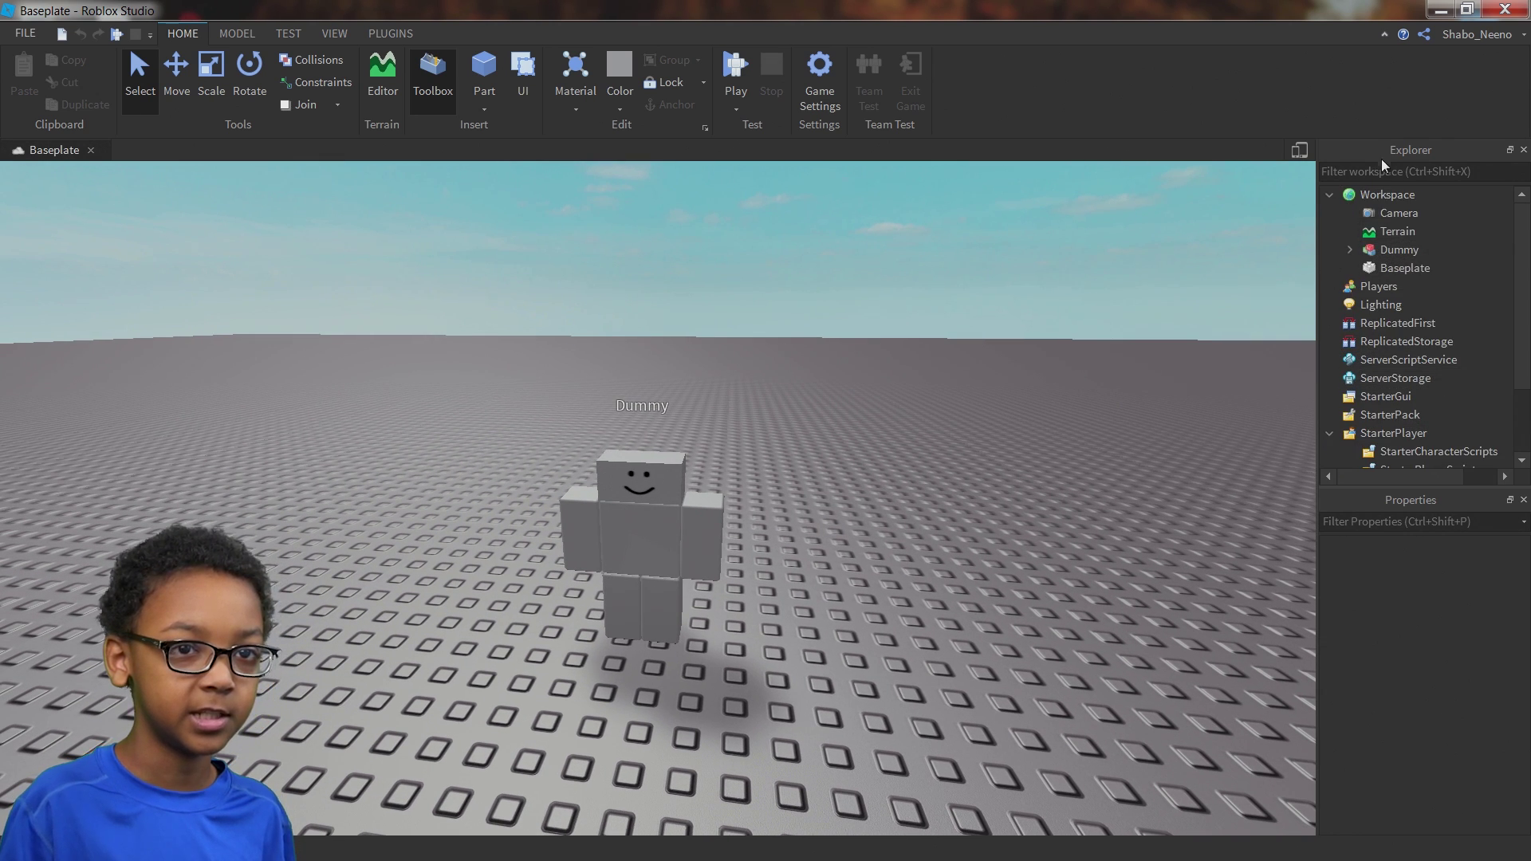
pyautogui.scroll(-1, 1385, 412)
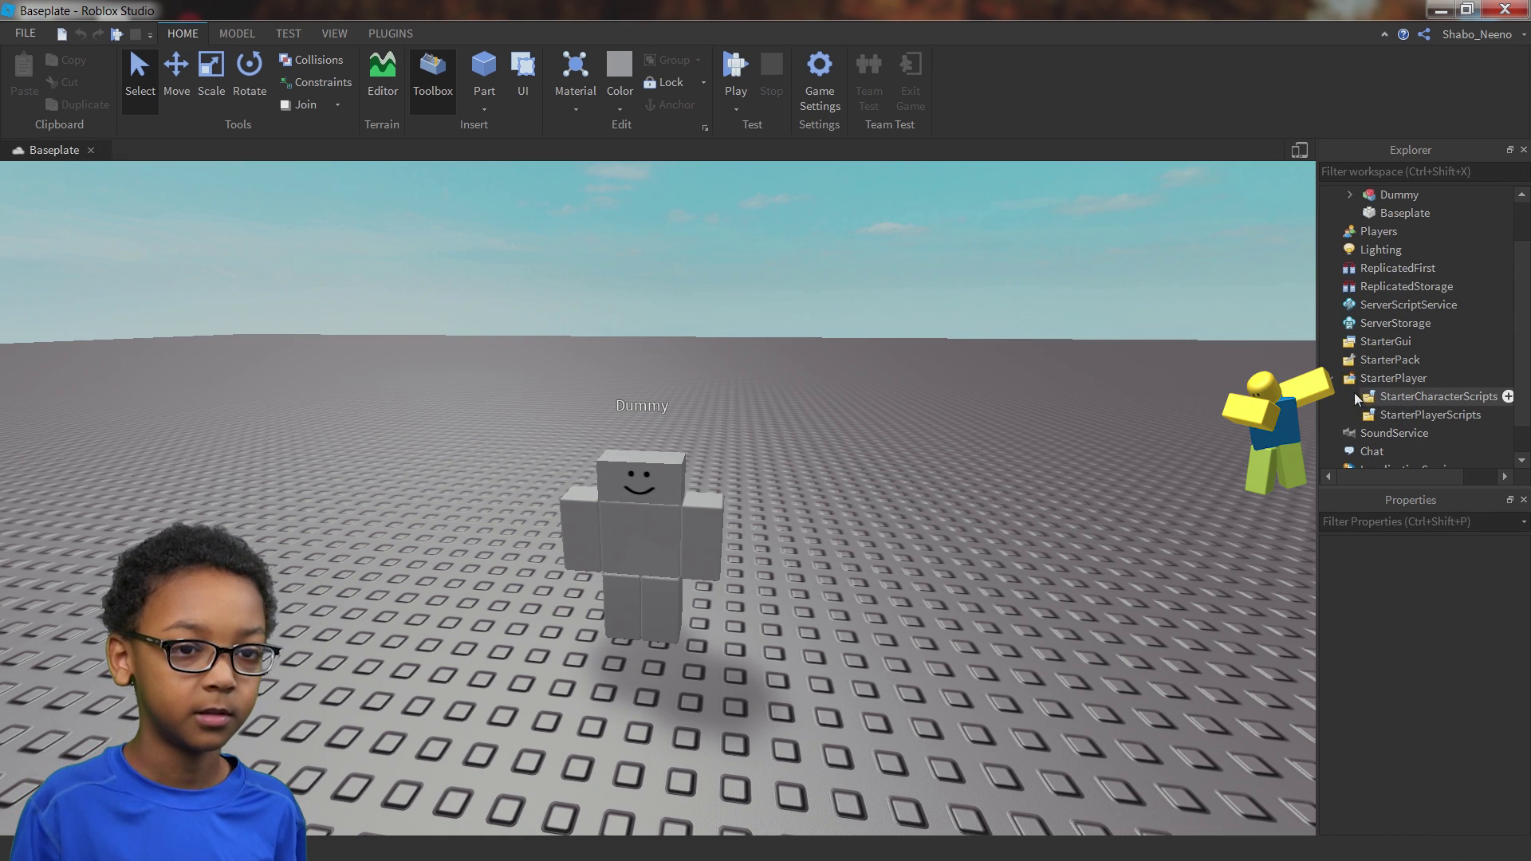
# Insert a new Script into StarterCharacterScripts via Insert Object
pyautogui.click(1329, 378)
pyautogui.click(1329, 378)
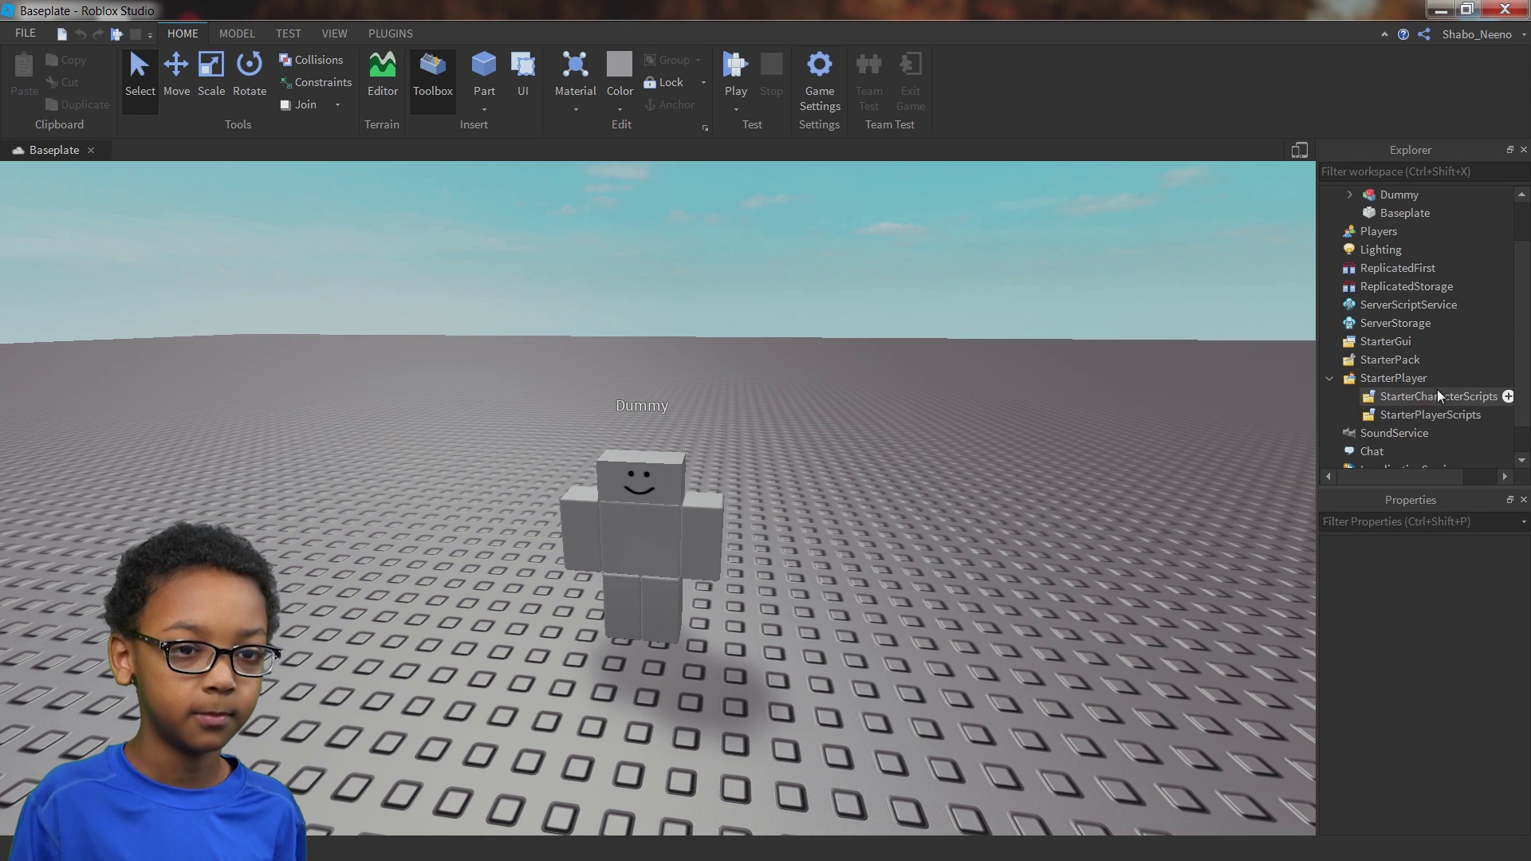
pyautogui.rightClick(1388, 401)
pyautogui.moveTo(1366, 333)
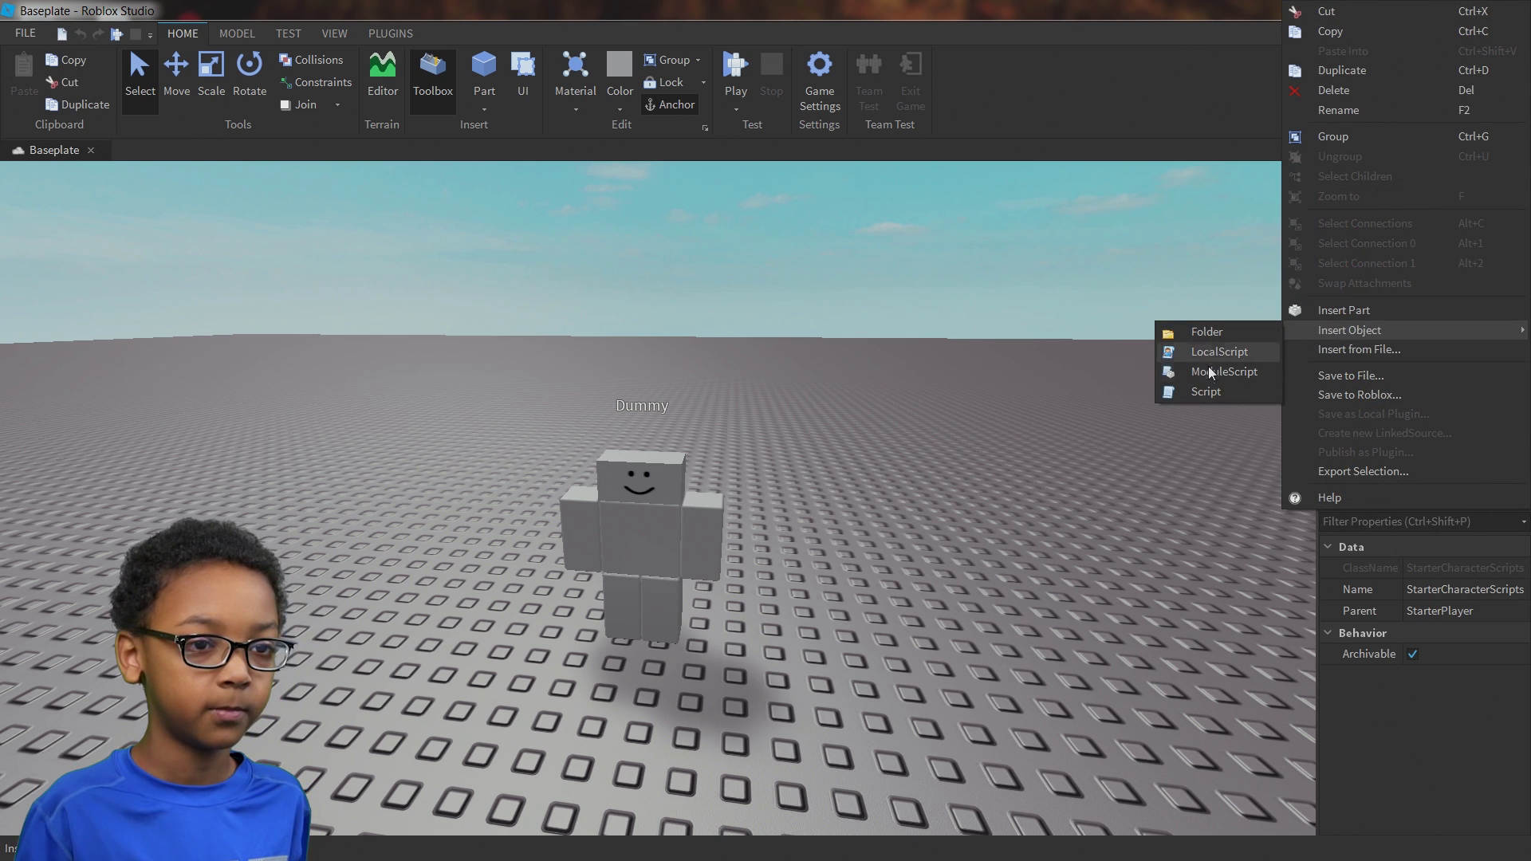
pyautogui.click(1205, 393)
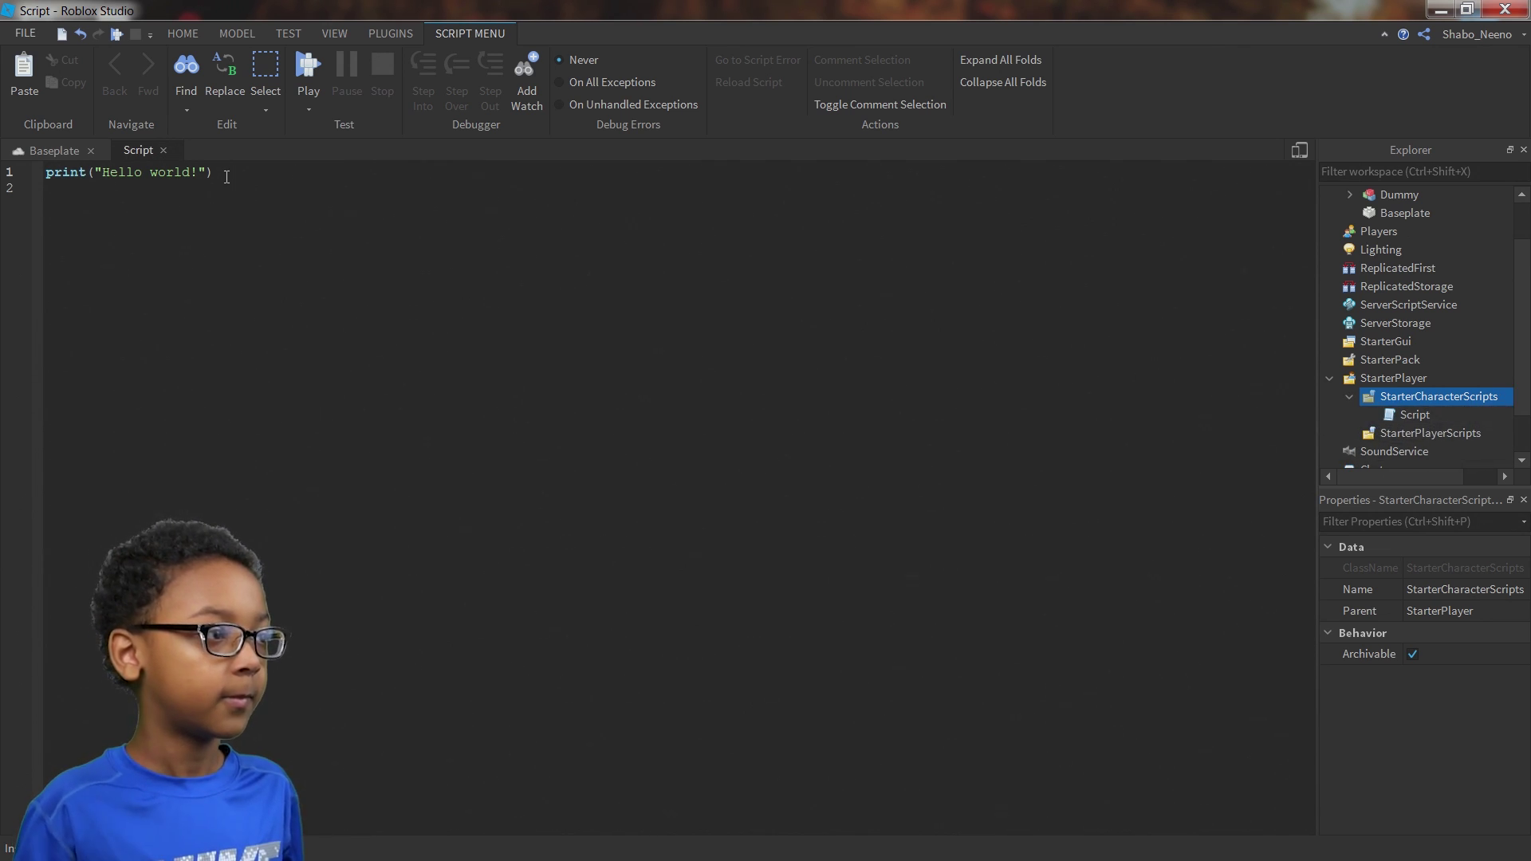
# Replace the print line with script.Parent.Animate.jump.JumpAnim.AnimationId
pyautogui.moveTo(216, 172); pyautogui.dragTo(45, 173)
pyautogui.click(50, 188)
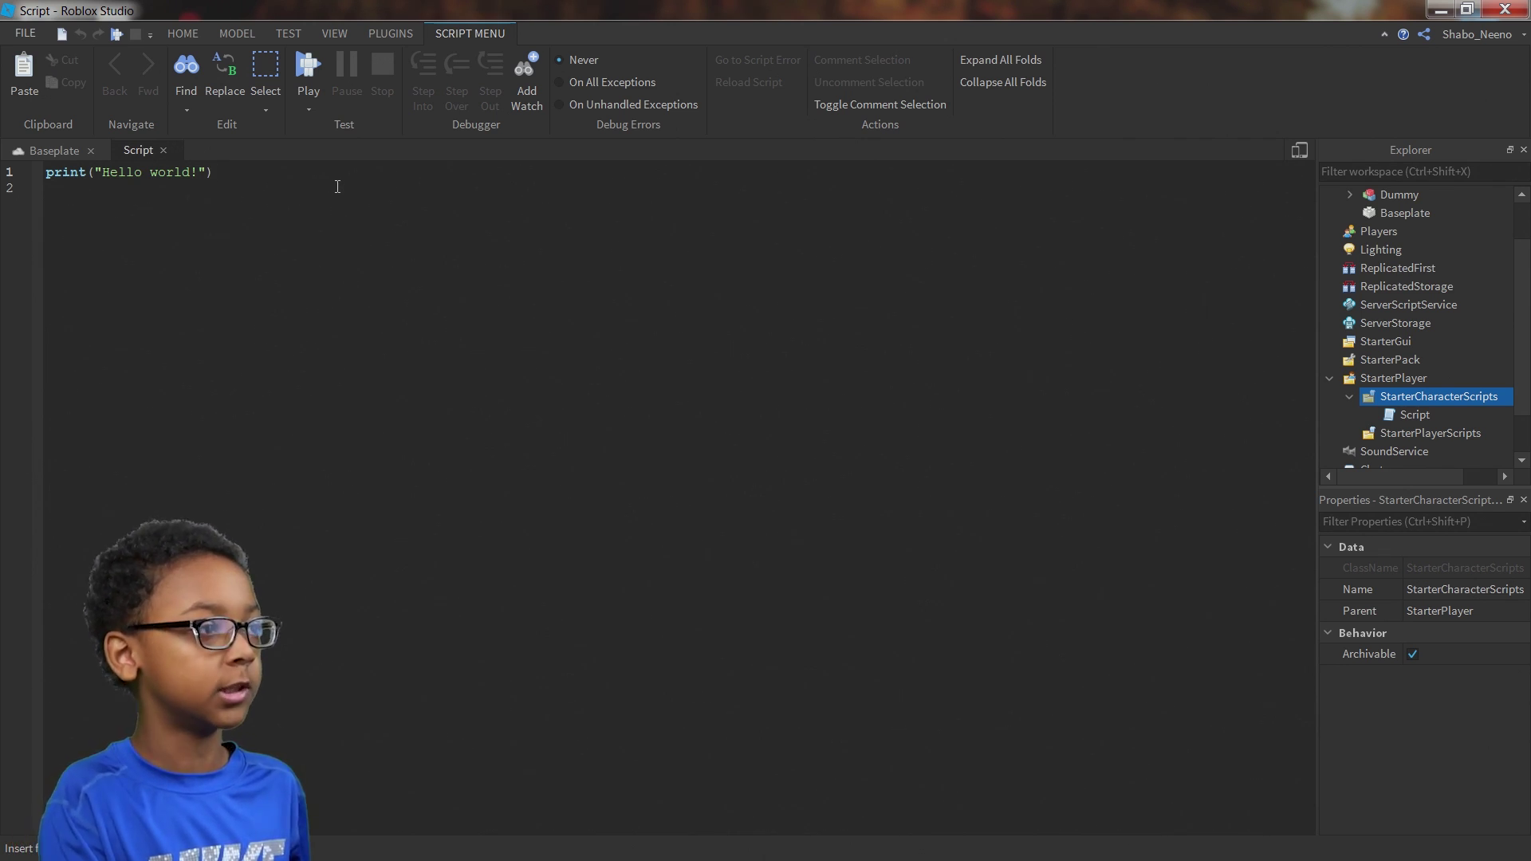
pyautogui.press('BackSpace')
pyautogui.press('BackSpace')
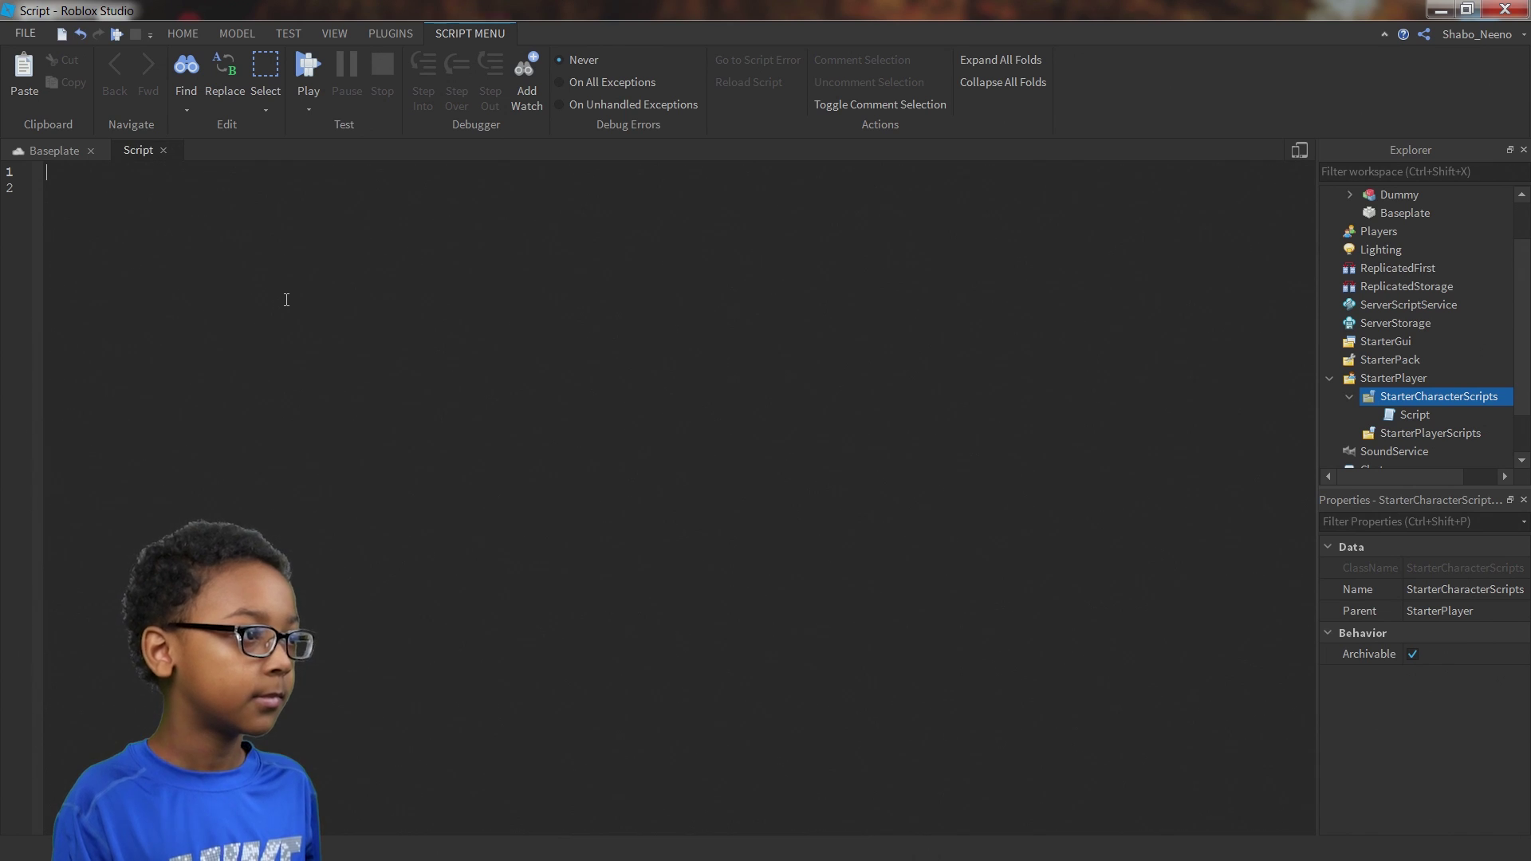
pyautogui.write('script')
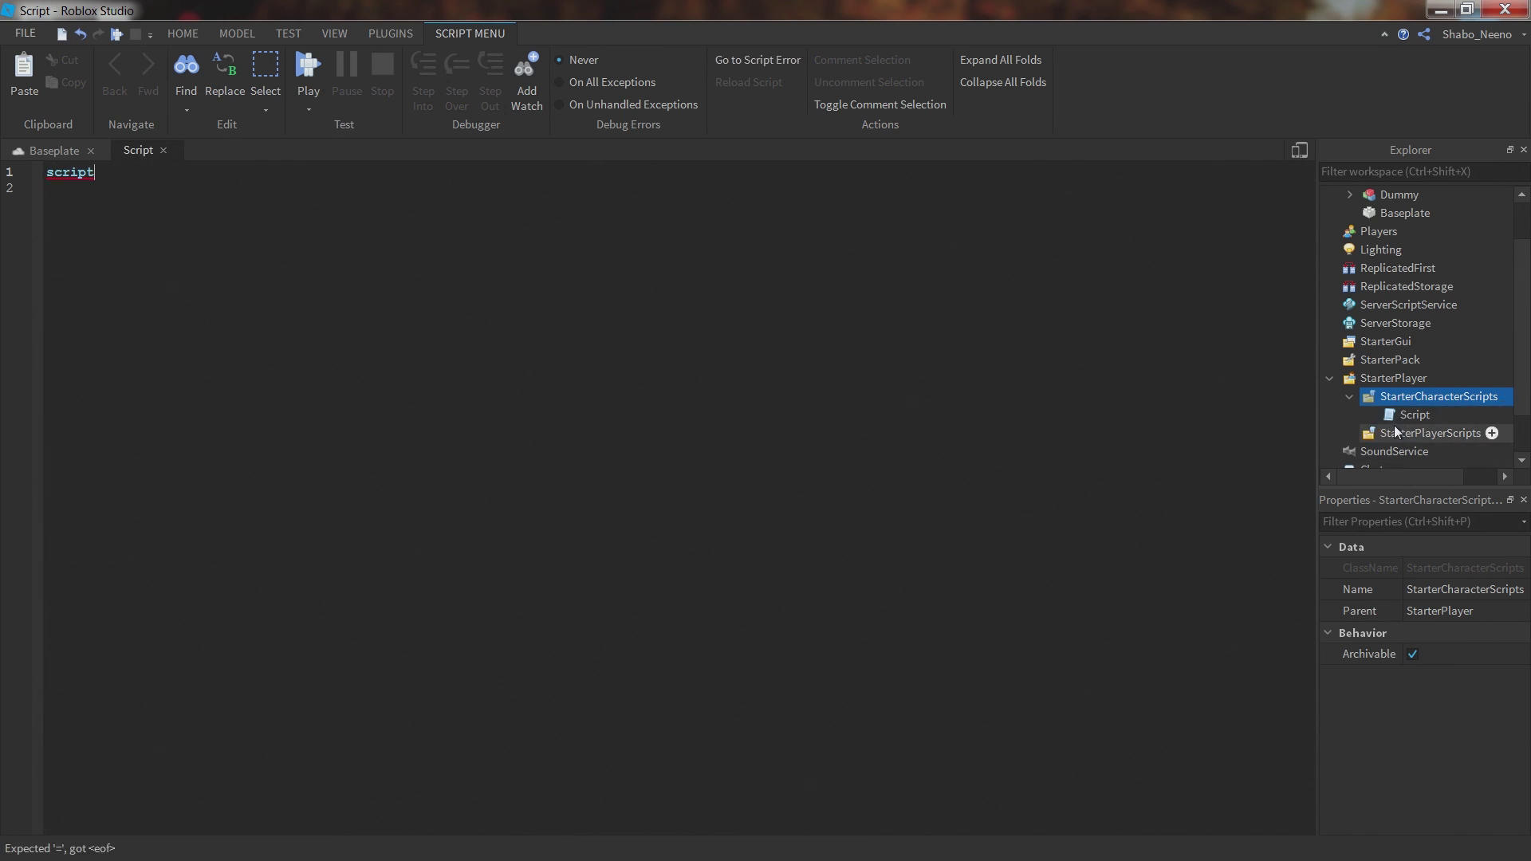
pyautogui.write('.Parent')
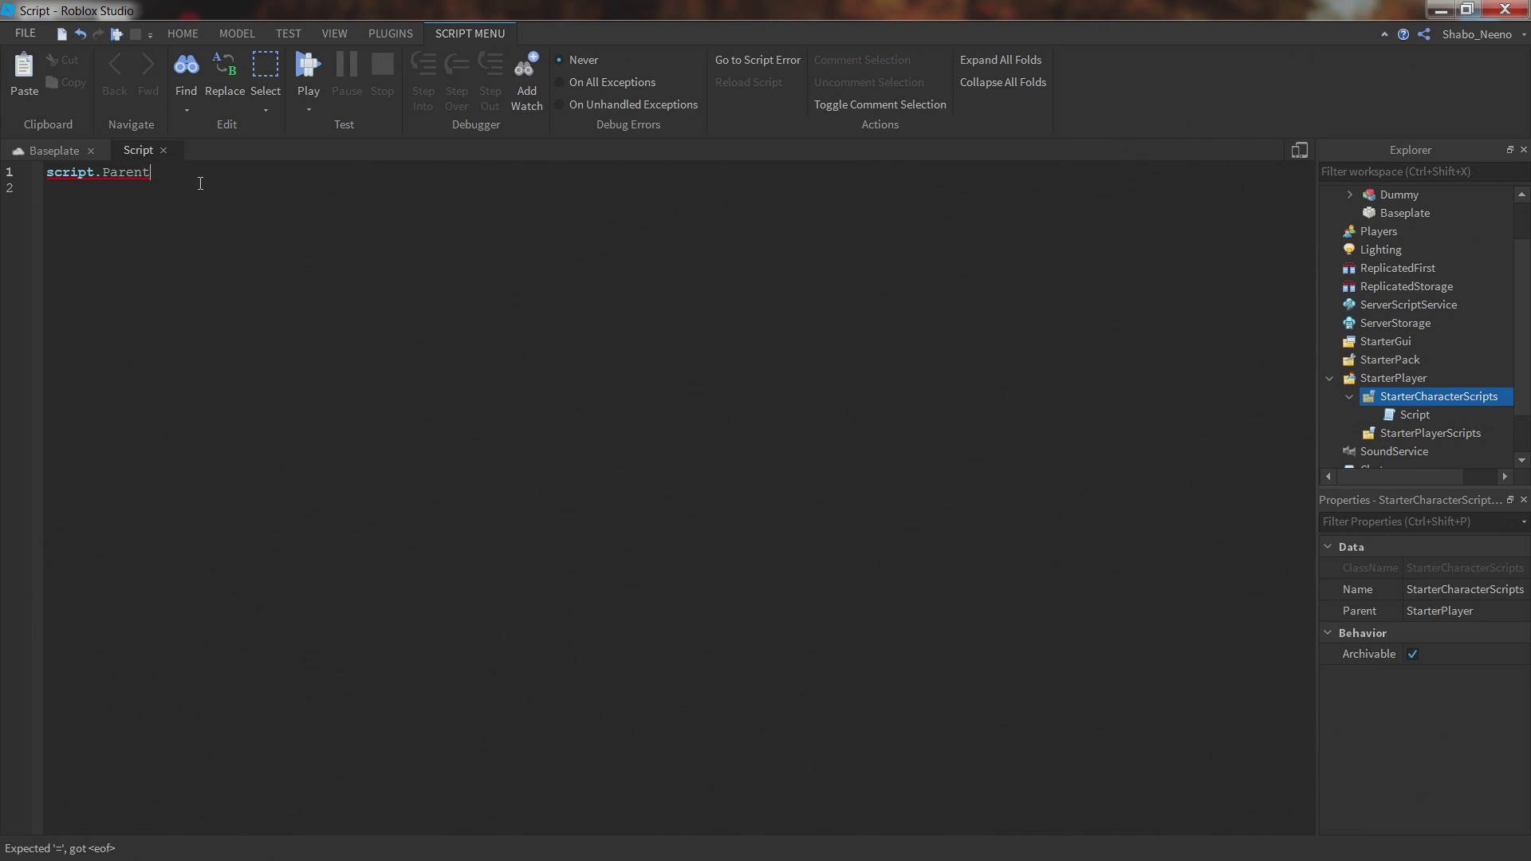
pyautogui.moveTo(1409, 402)
pyautogui.write('.A')
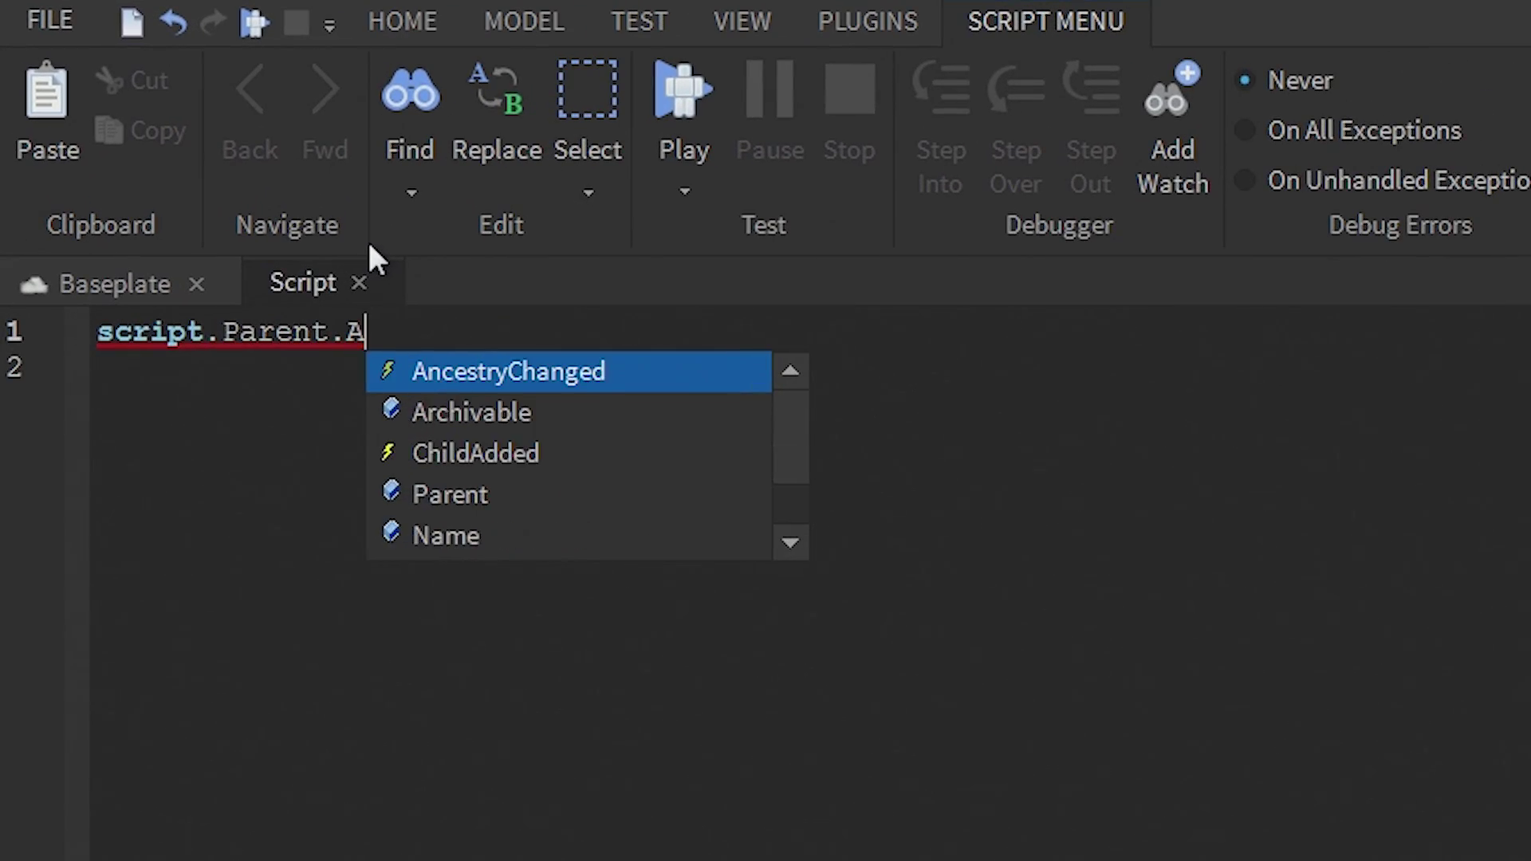
pyautogui.write('nimate')
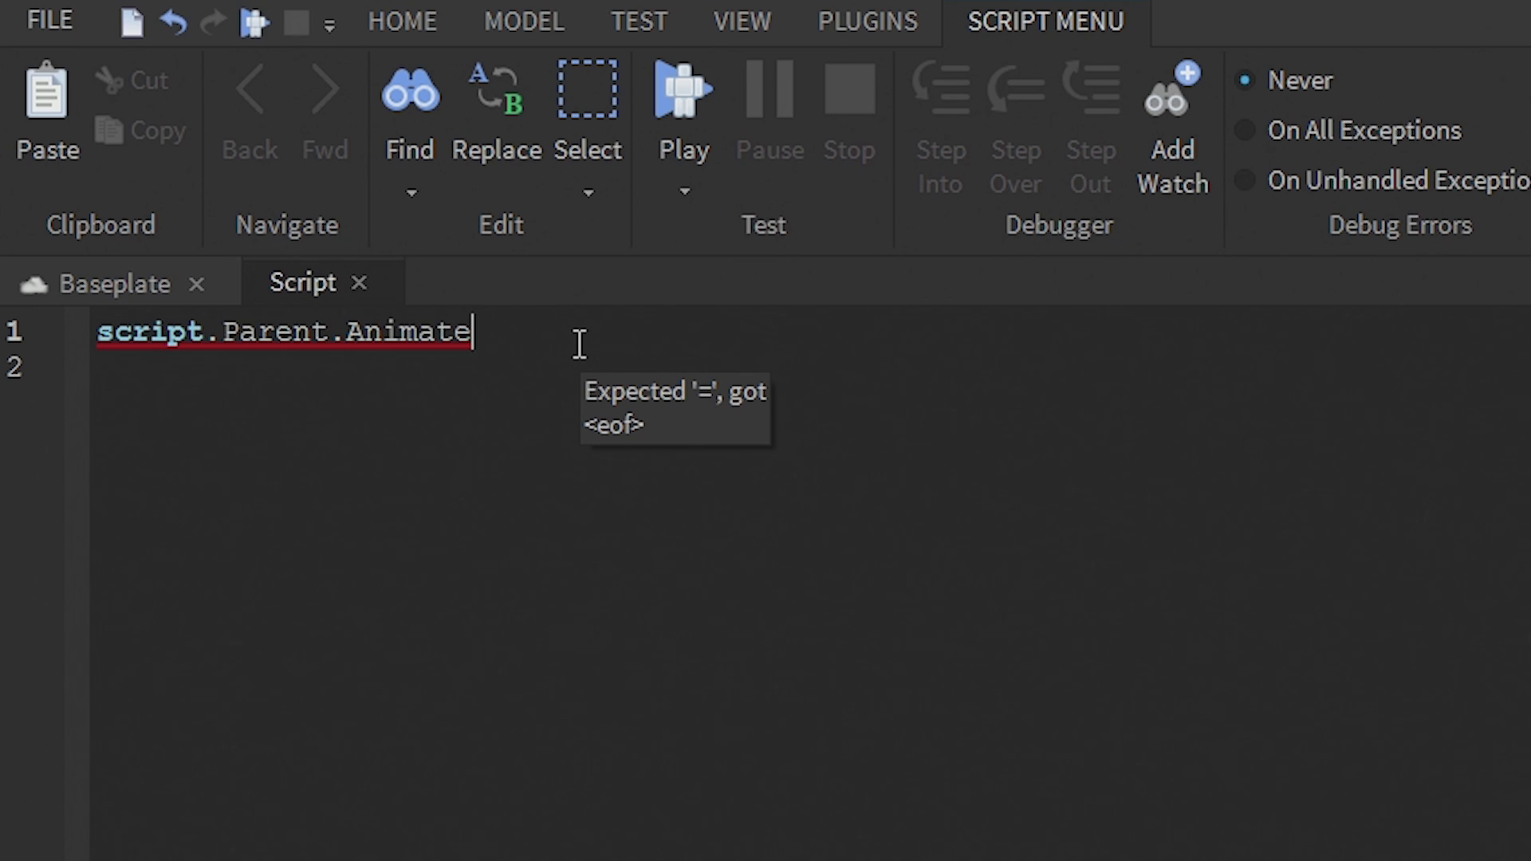
pyautogui.write('.')
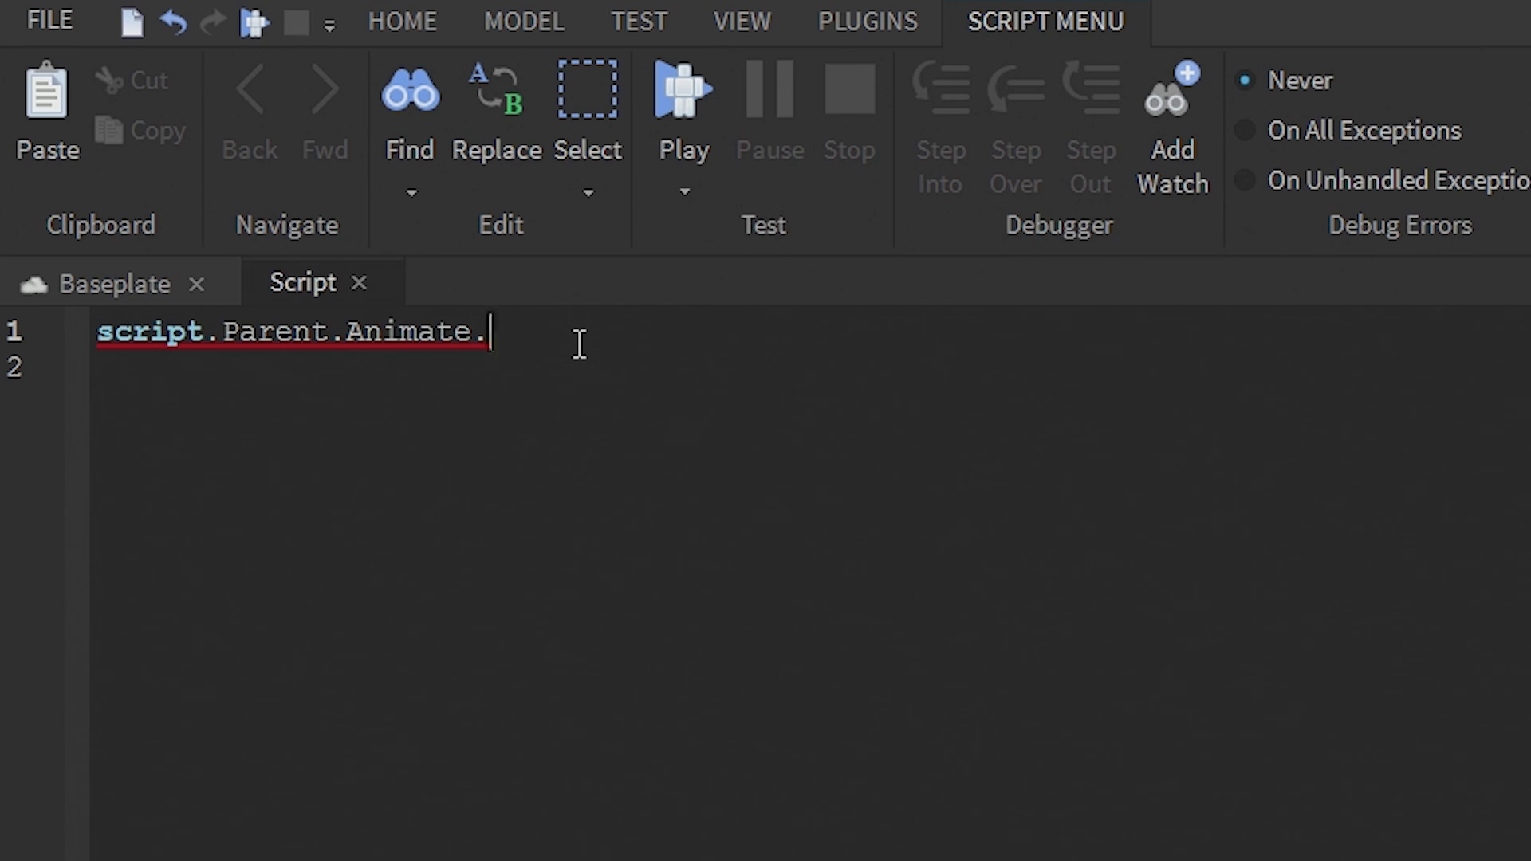
pyautogui.write('fall')
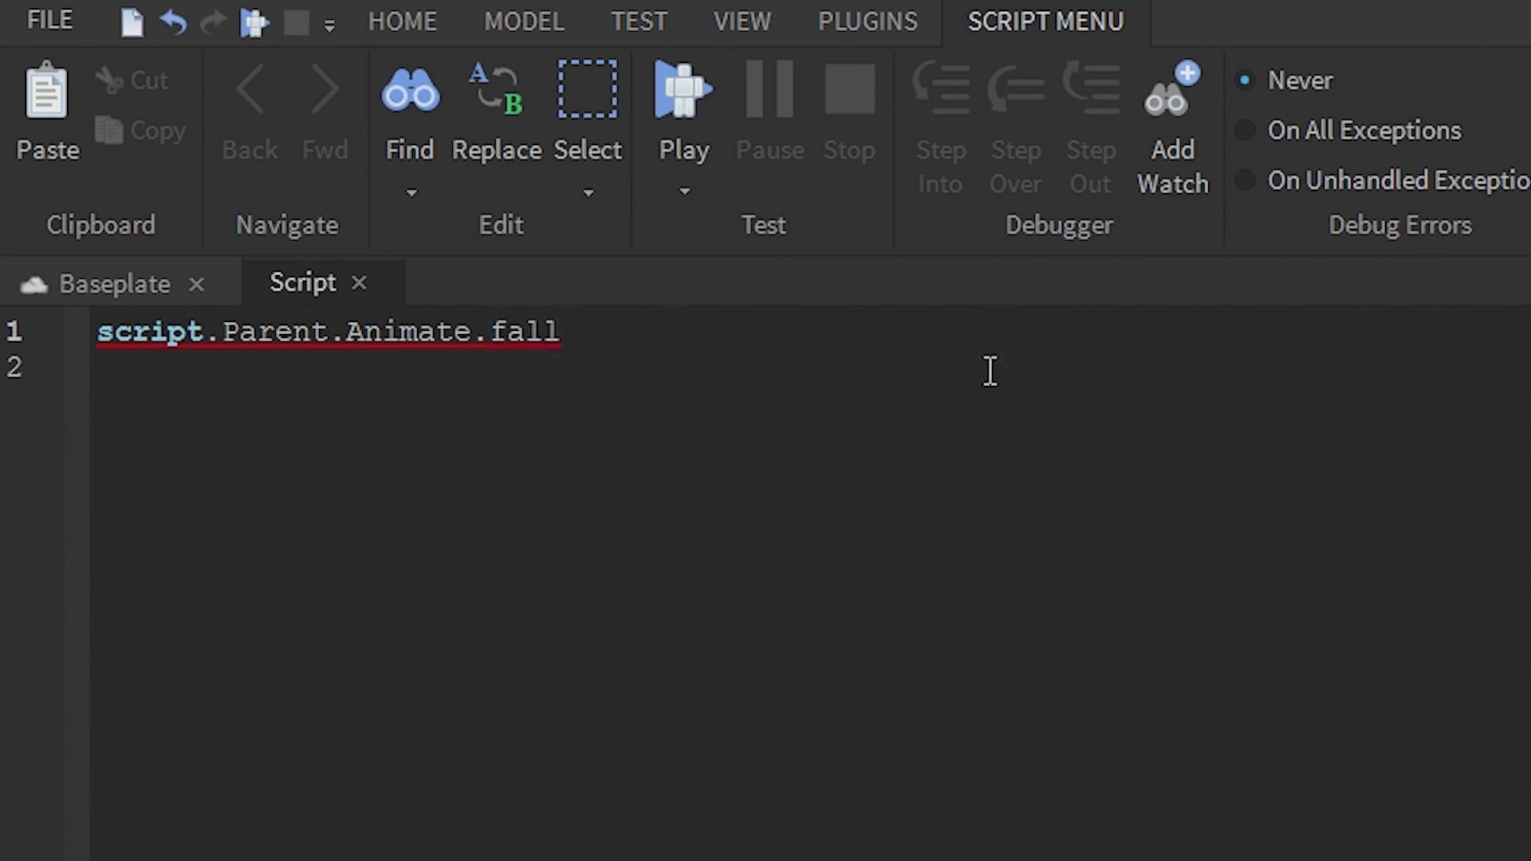
pyautogui.press('BackSpace')
pyautogui.press('BackSpace')
pyautogui.press('BackSpace')
pyautogui.press('BackSpace')
pyautogui.write('jump.')
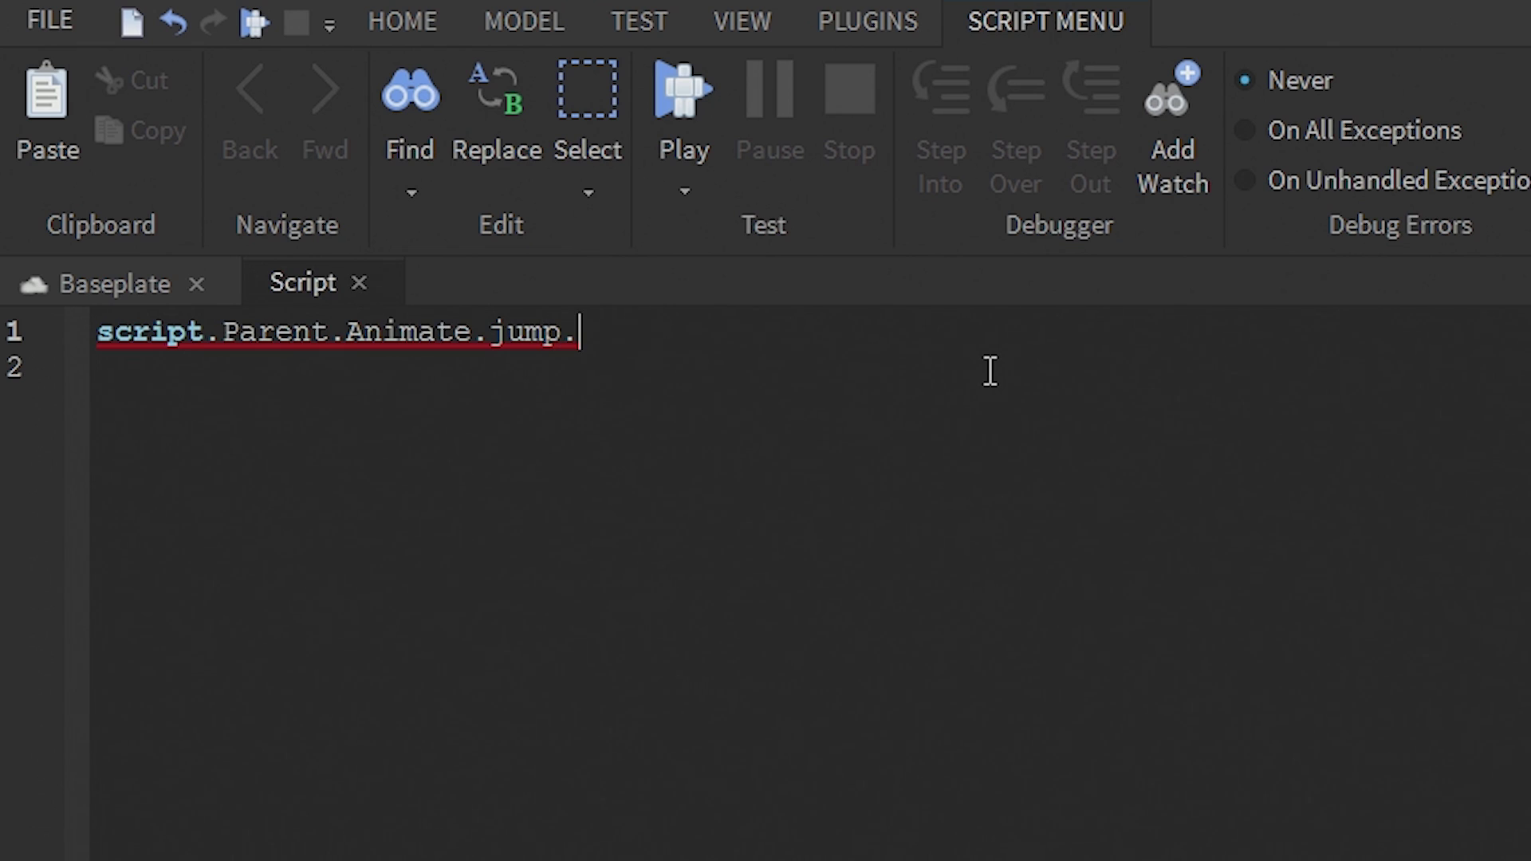
pyautogui.write('JumpAnim.')
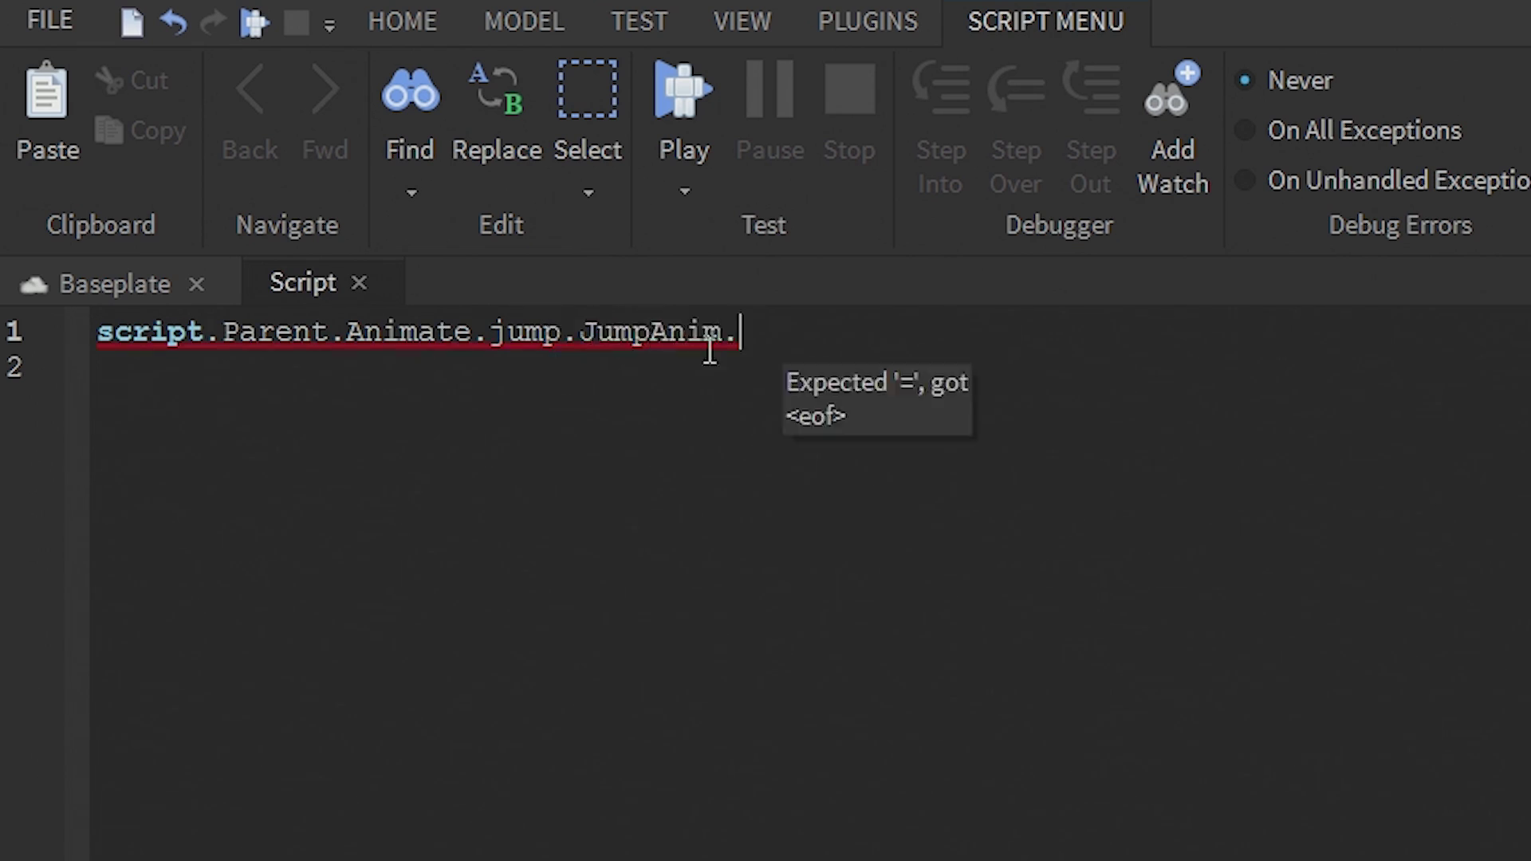
pyautogui.write('AnimationId')
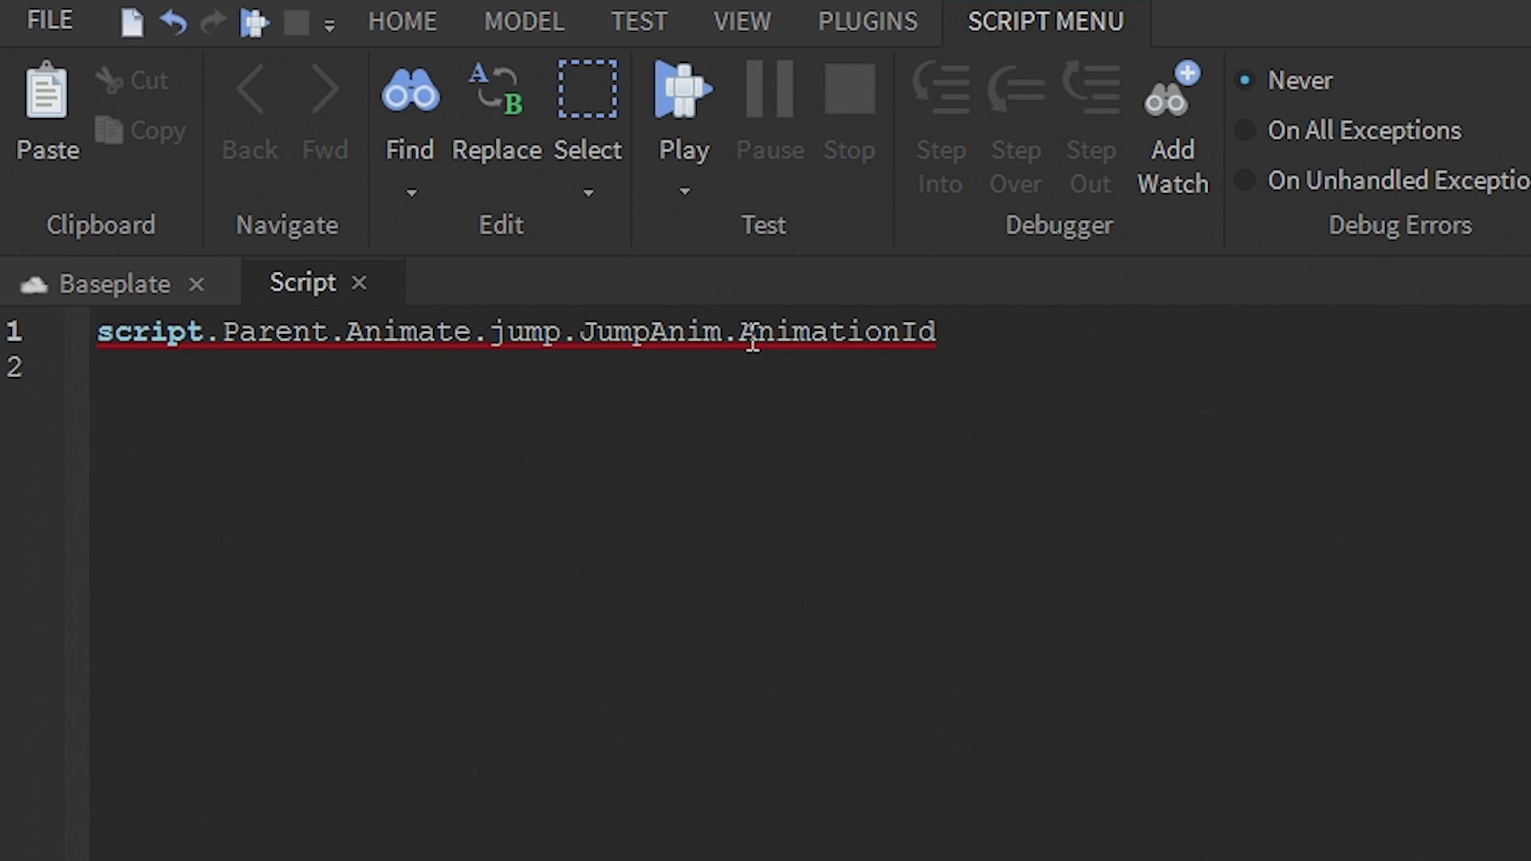
pyautogui.doubleClick(786, 337)
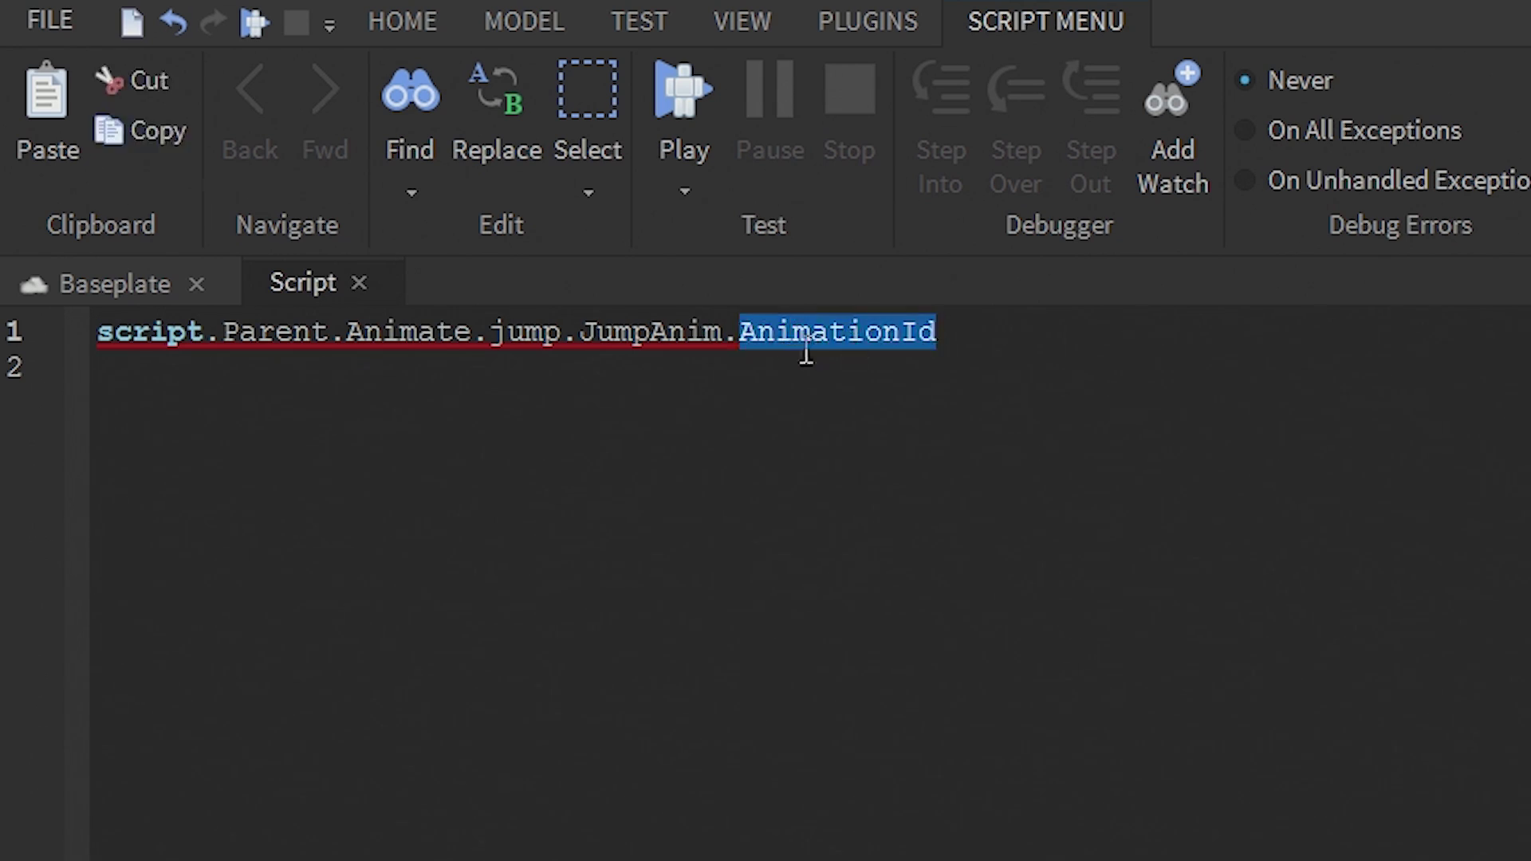
pyautogui.click(949, 337)
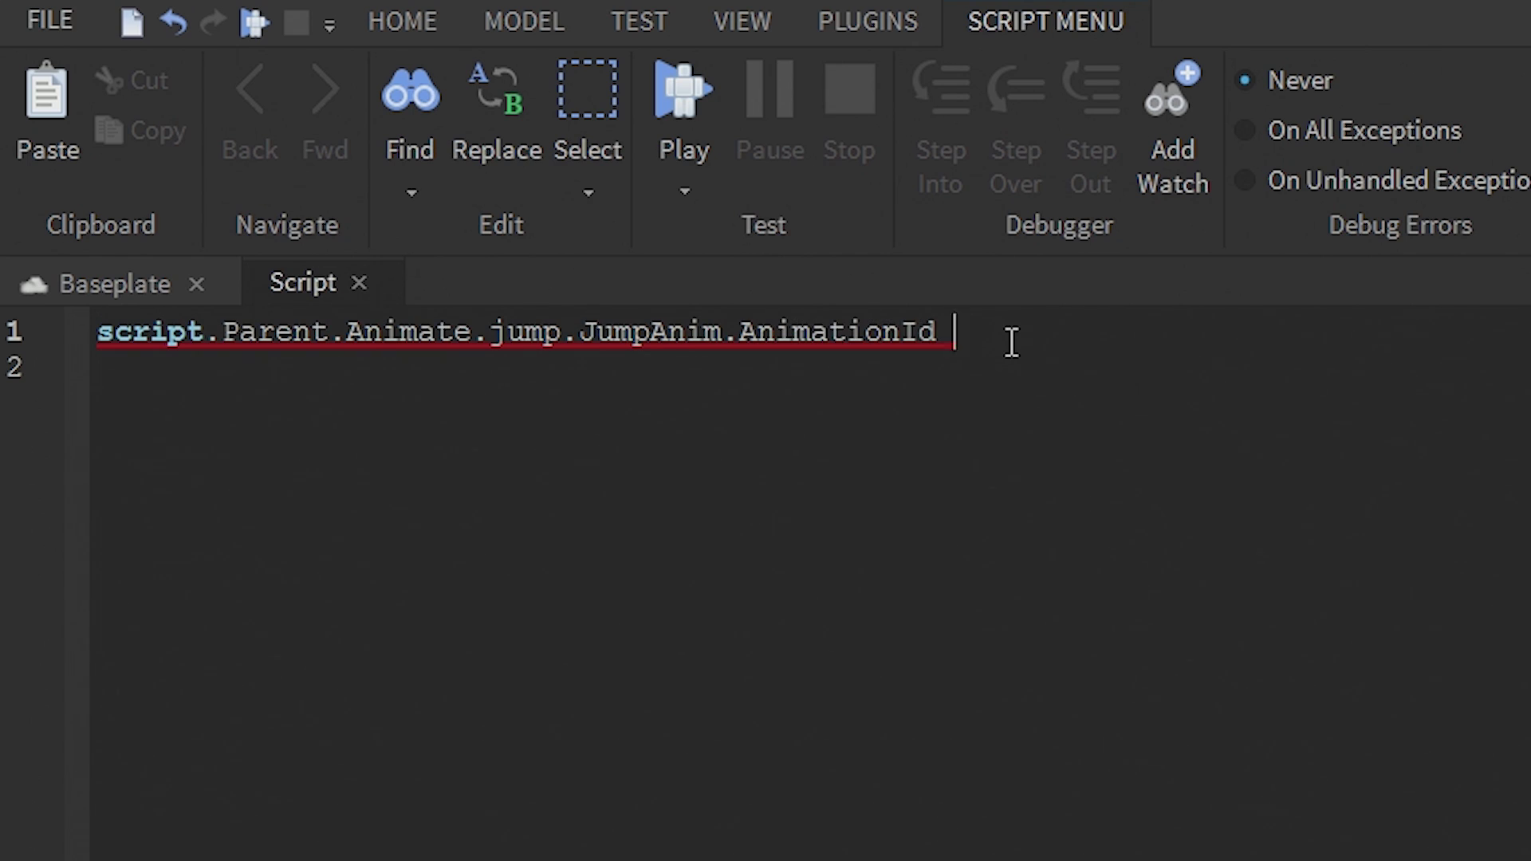
pyautogui.write('= (')
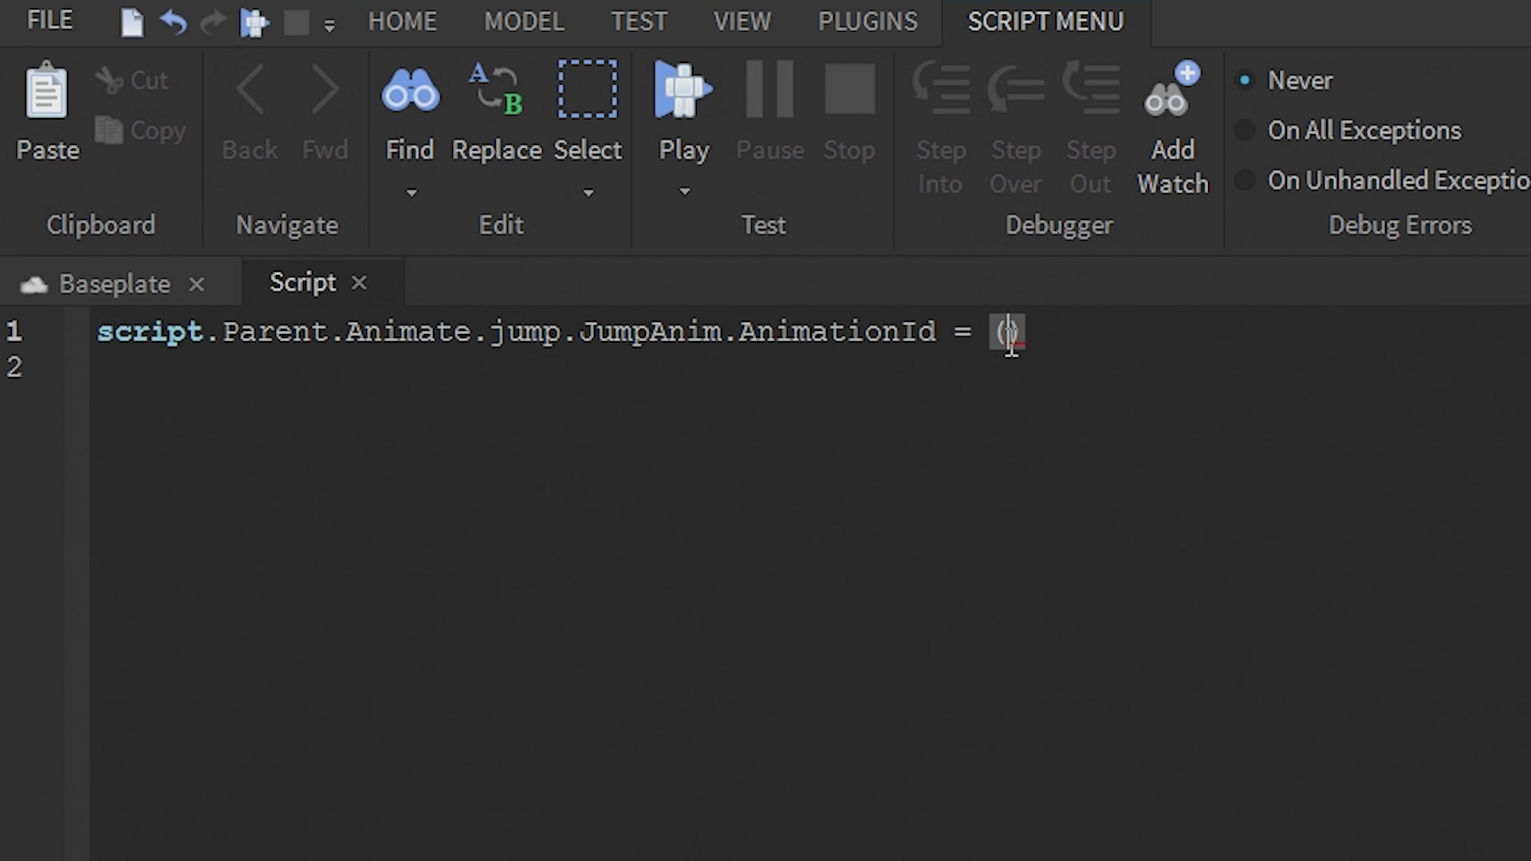
pyautogui.write('"')
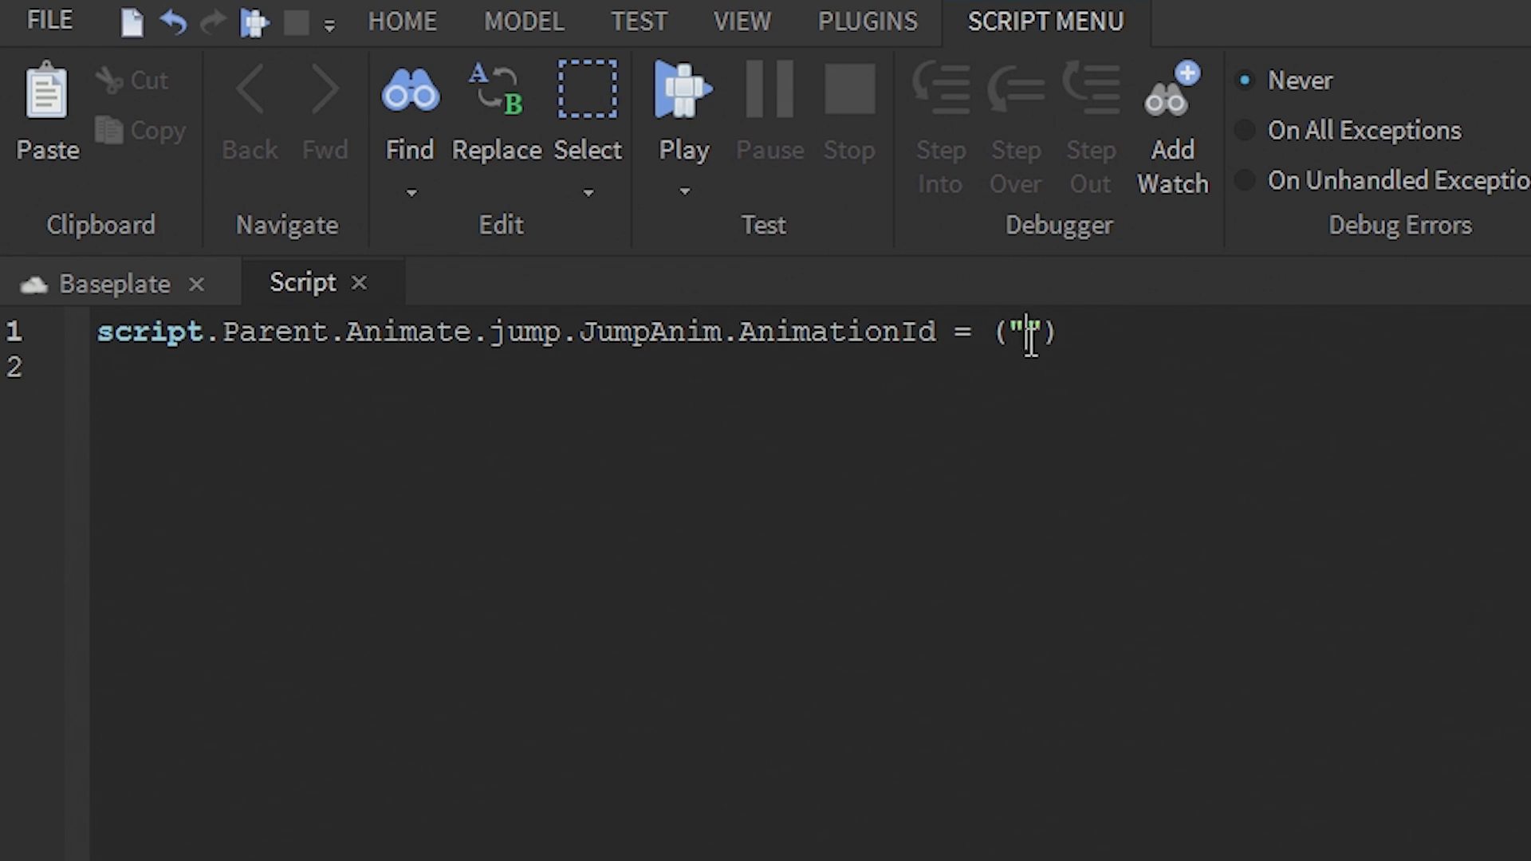
pyautogui.write('rbxassetid:')
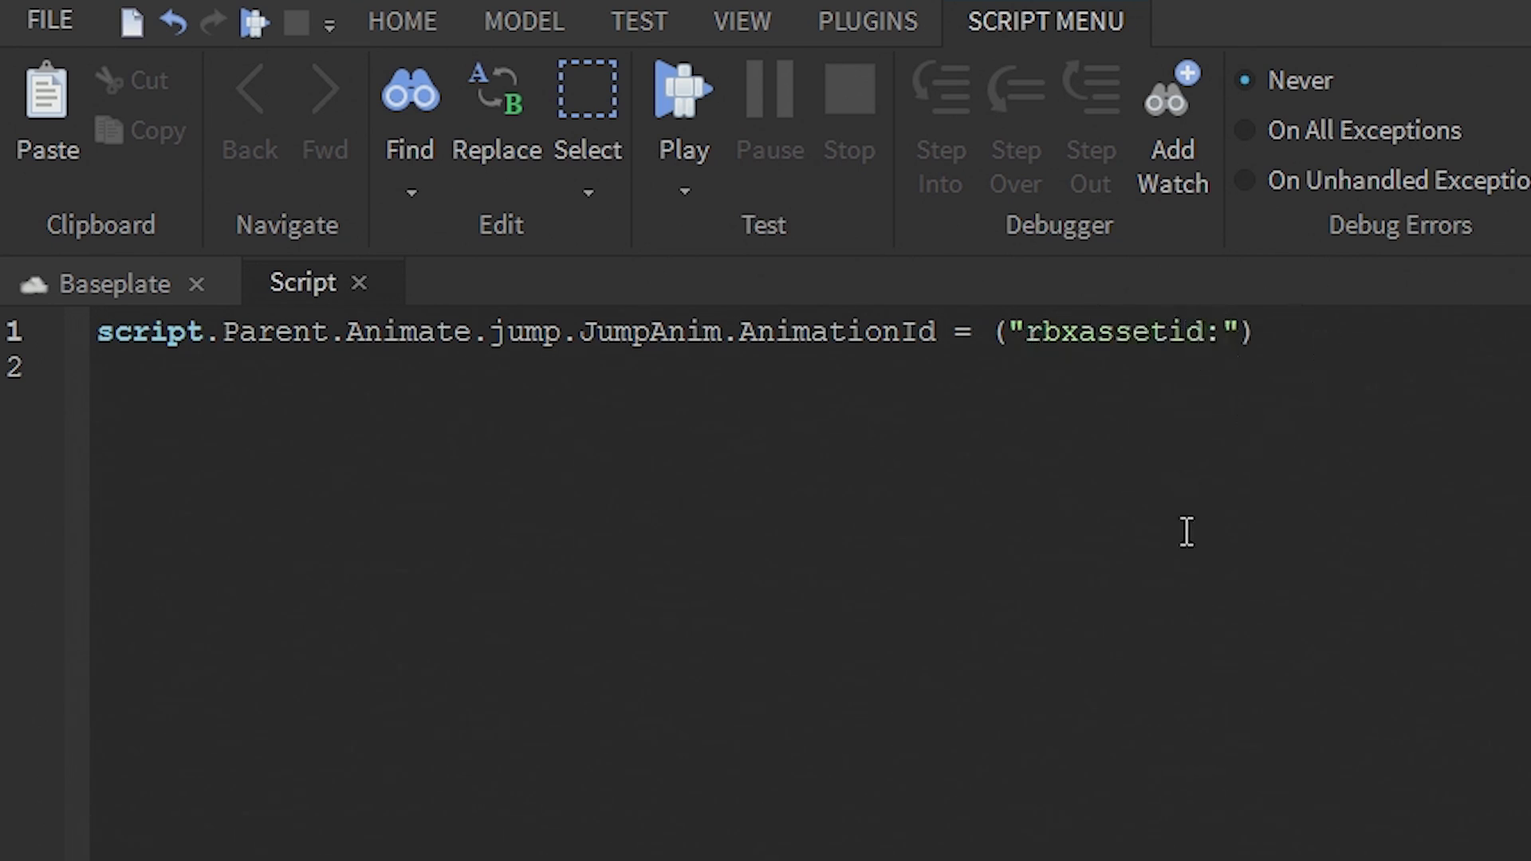
pyautogui.write('//')
pyautogui.hotkey('ctrl', 'v')
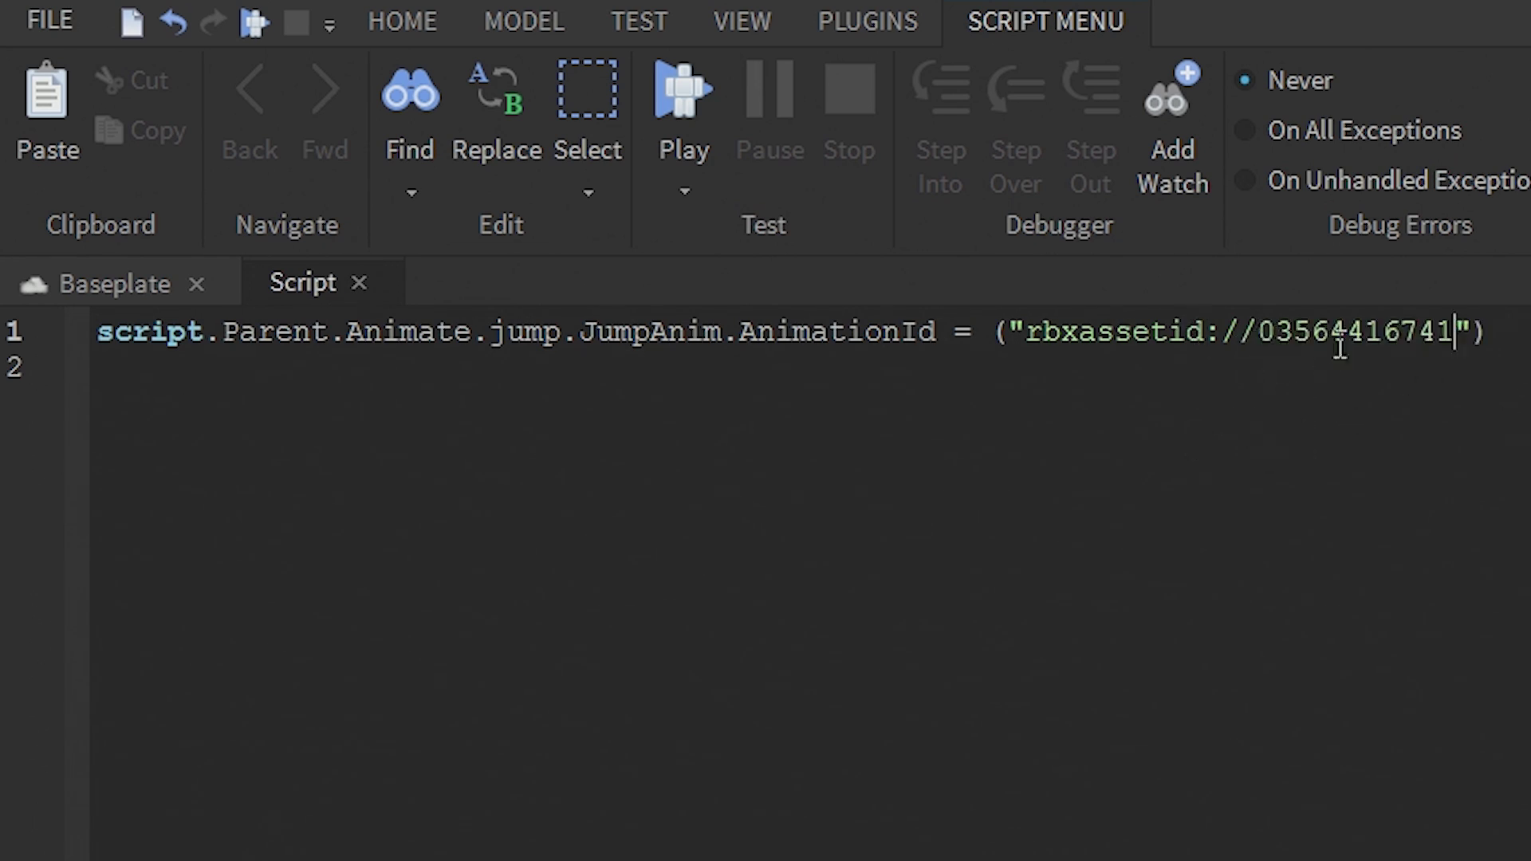
pyautogui.moveTo(1459, 331); pyautogui.dragTo(1259, 332)
pyautogui.hotkey('ctrl', 'c')
pyautogui.rightClick(1272, 333)
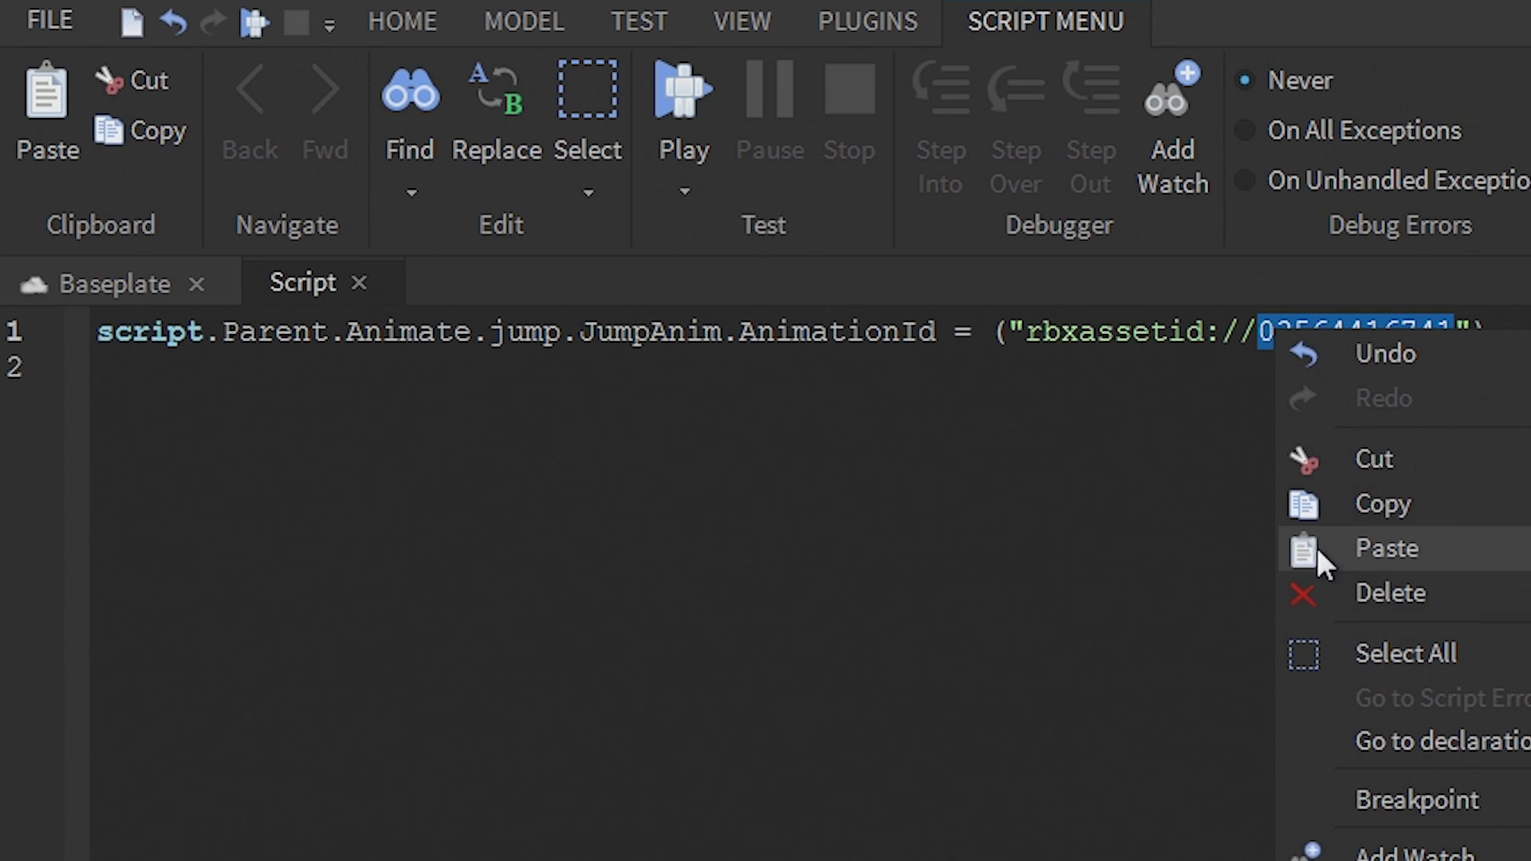
pyautogui.click(1419, 558)
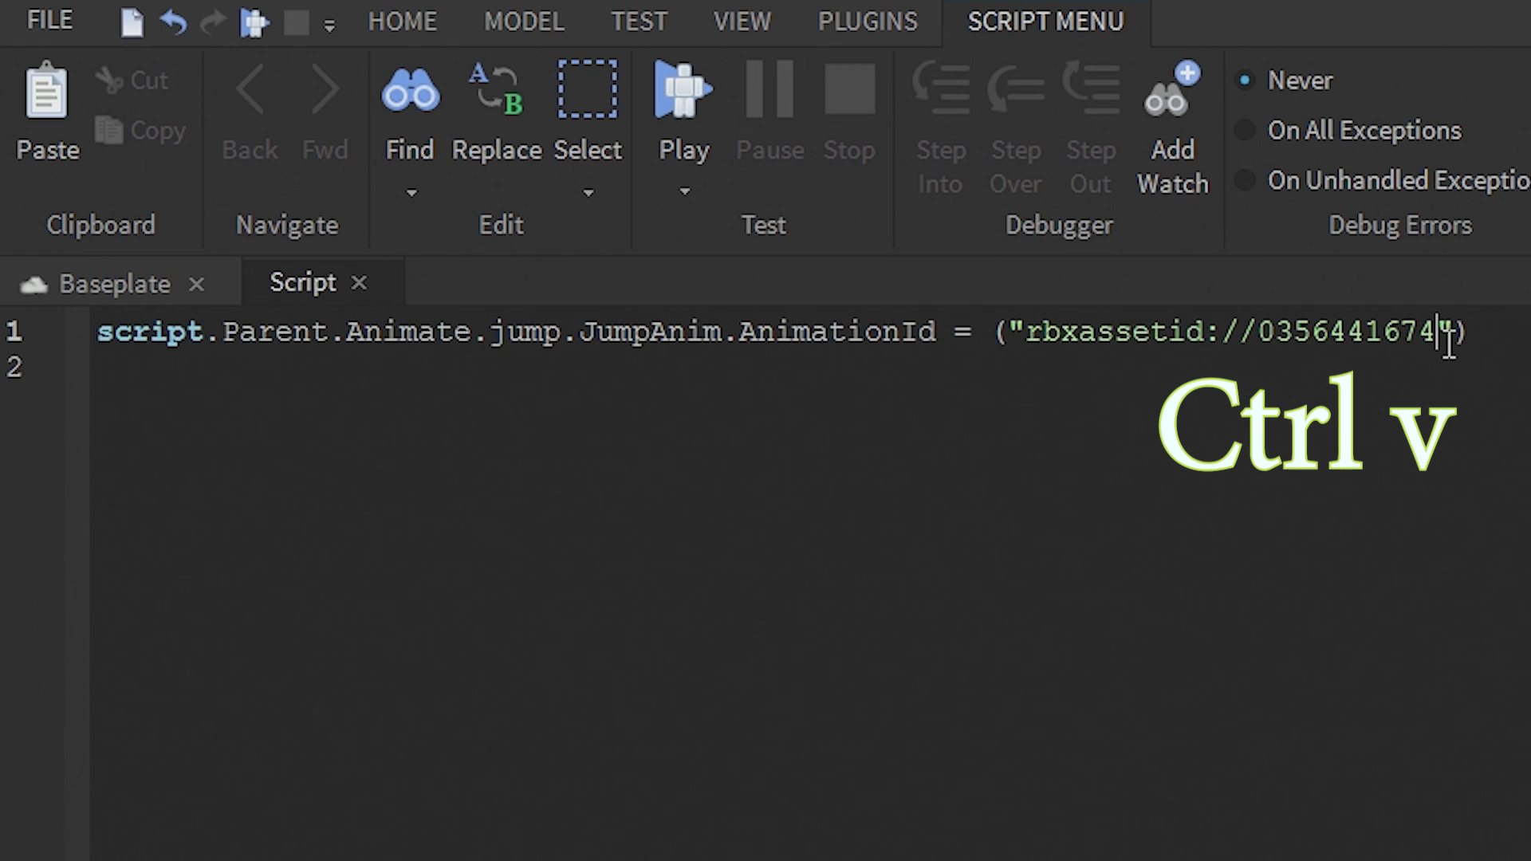
pyautogui.press('BackSpace')
pyautogui.press('BackSpace')
pyautogui.press('BackSpace')
pyautogui.press('BackSpace')
pyautogui.press('BackSpace')
pyautogui.press('BackSpace')
pyautogui.press('BackSpace')
pyautogui.press('BackSpace')
pyautogui.press('BackSpace')
pyautogui.press('BackSpace')
pyautogui.hotkey('ctrl', 'v')
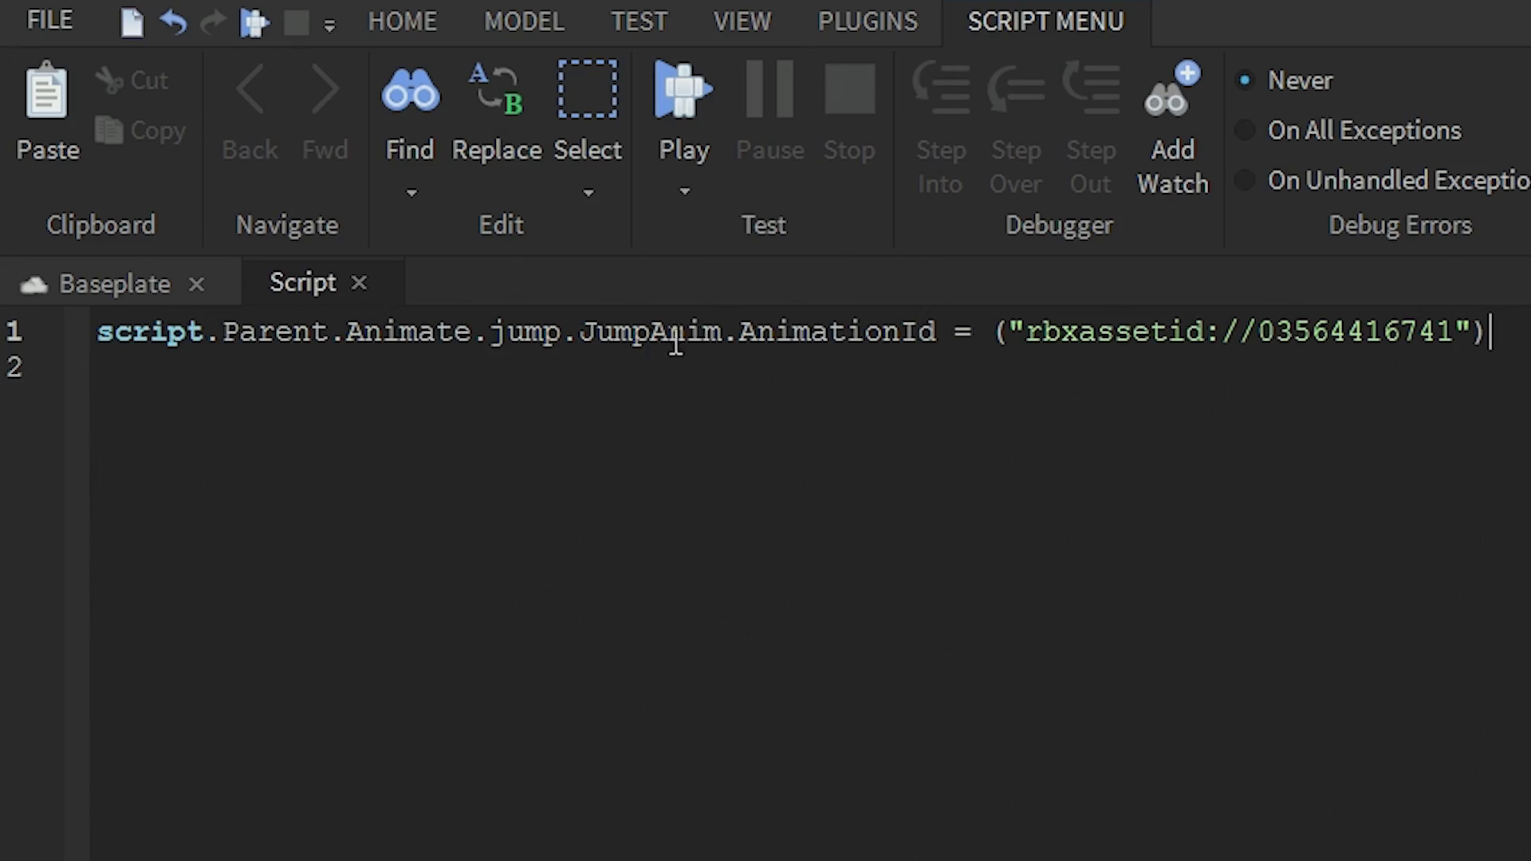
# Start a play test and expand Workspace, the player character and its Animate script
pyautogui.click(679, 84)
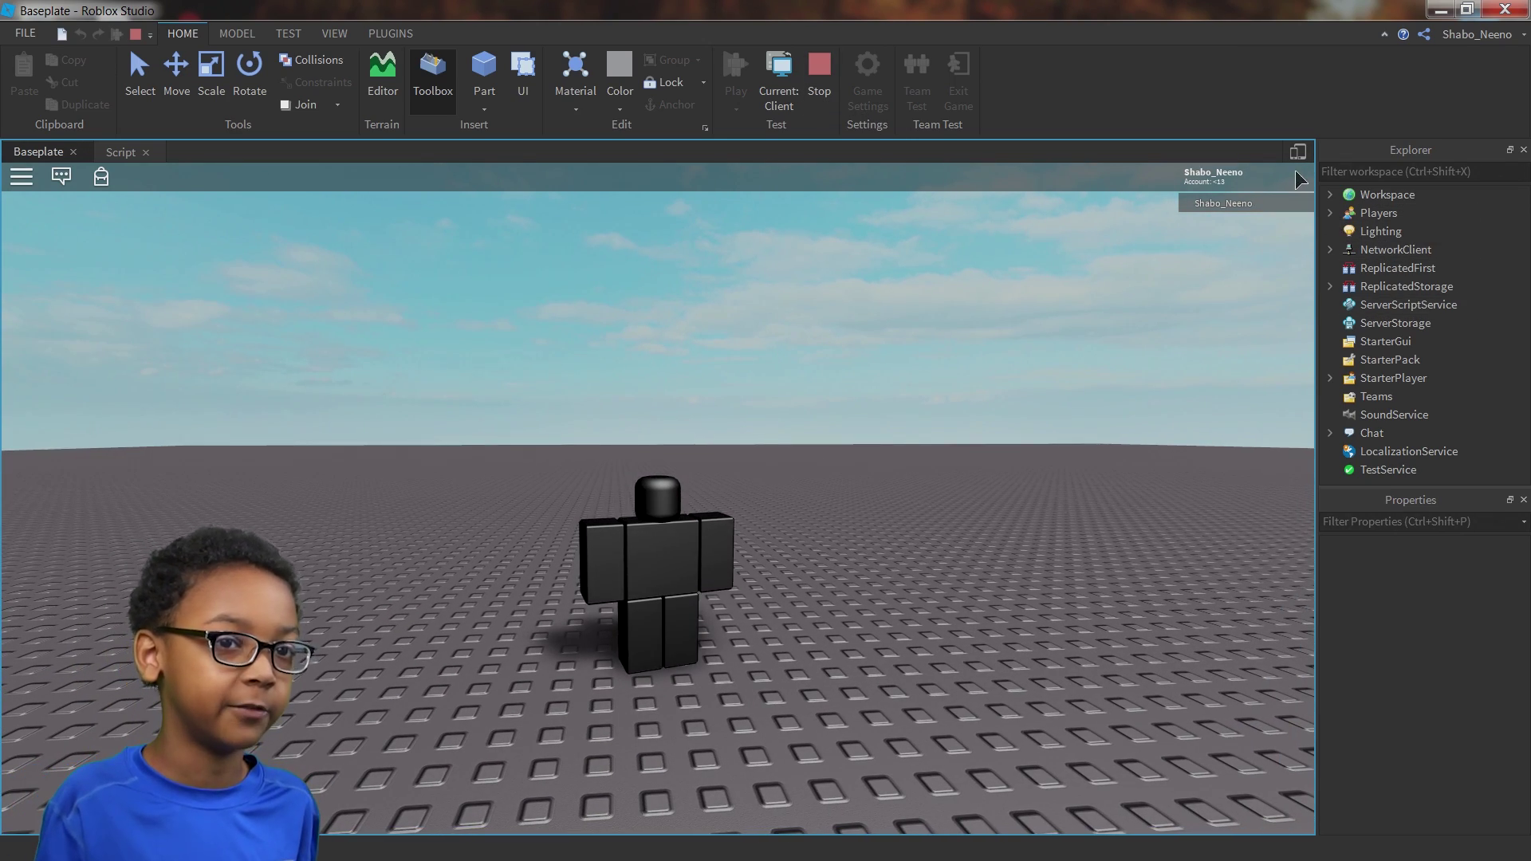
pyautogui.click(1330, 194)
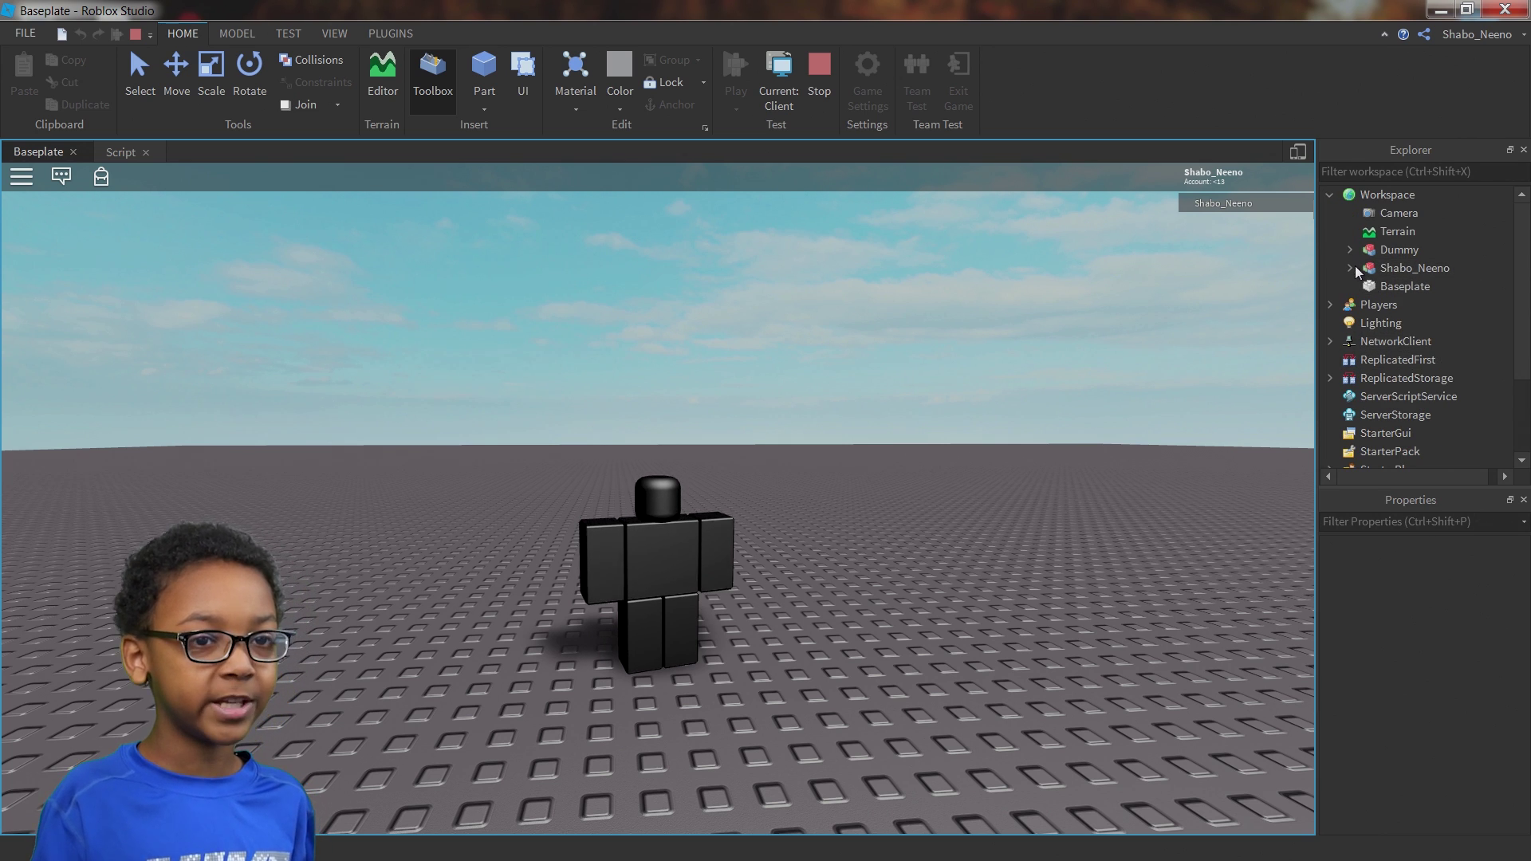
pyautogui.click(1350, 268)
pyautogui.scroll(-2, 1336, 319)
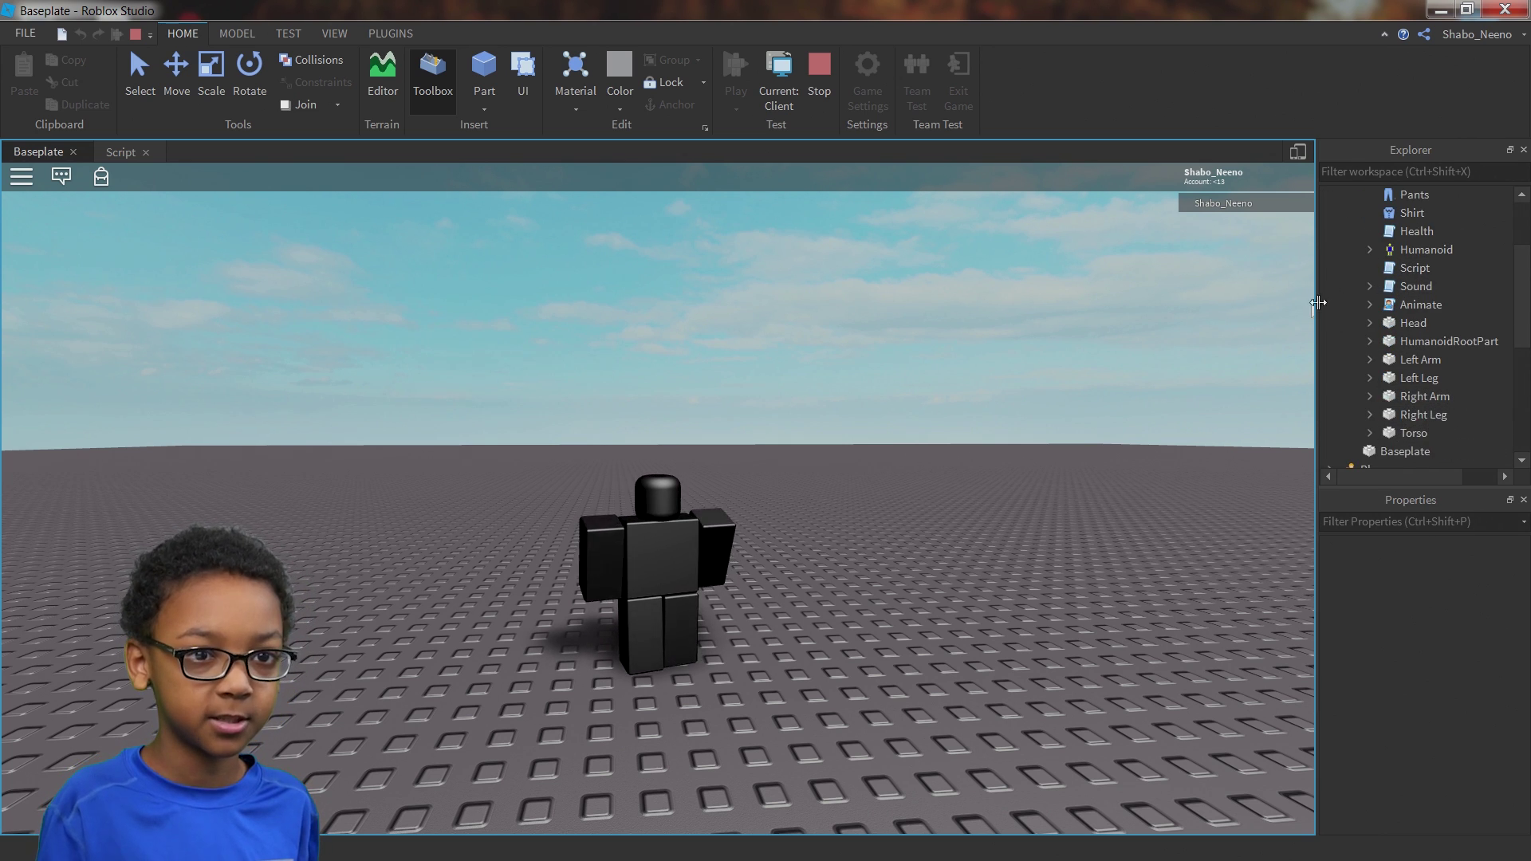
pyautogui.click(1369, 305)
# Browse the Animate entries, checking run and briefly expanding walk to see WalkAnim
pyautogui.scroll(-1, 1367, 339)
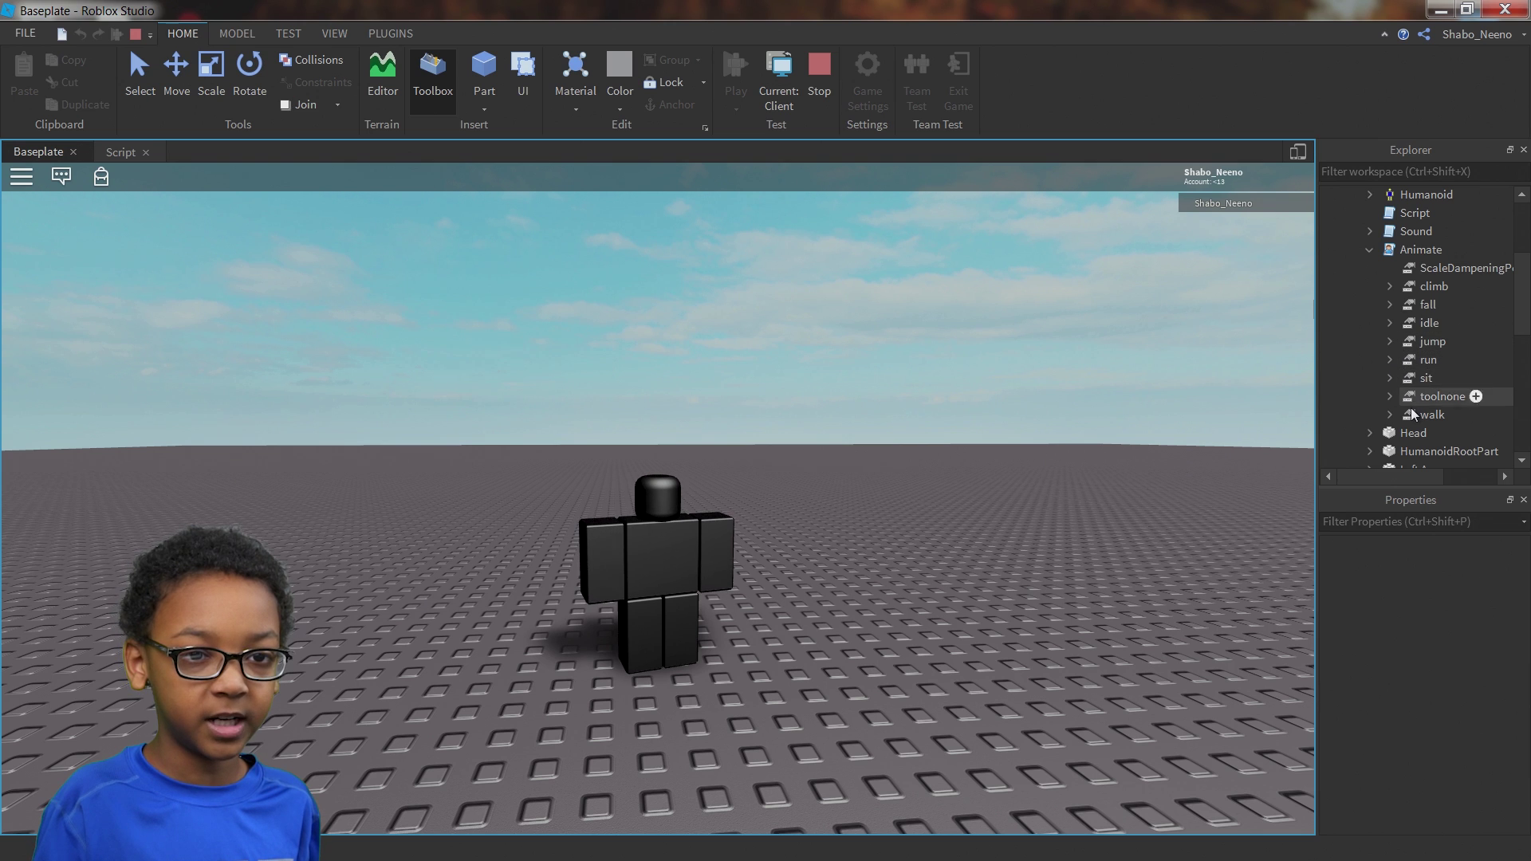
pyautogui.click(1403, 361)
pyautogui.doubleClick(1407, 415)
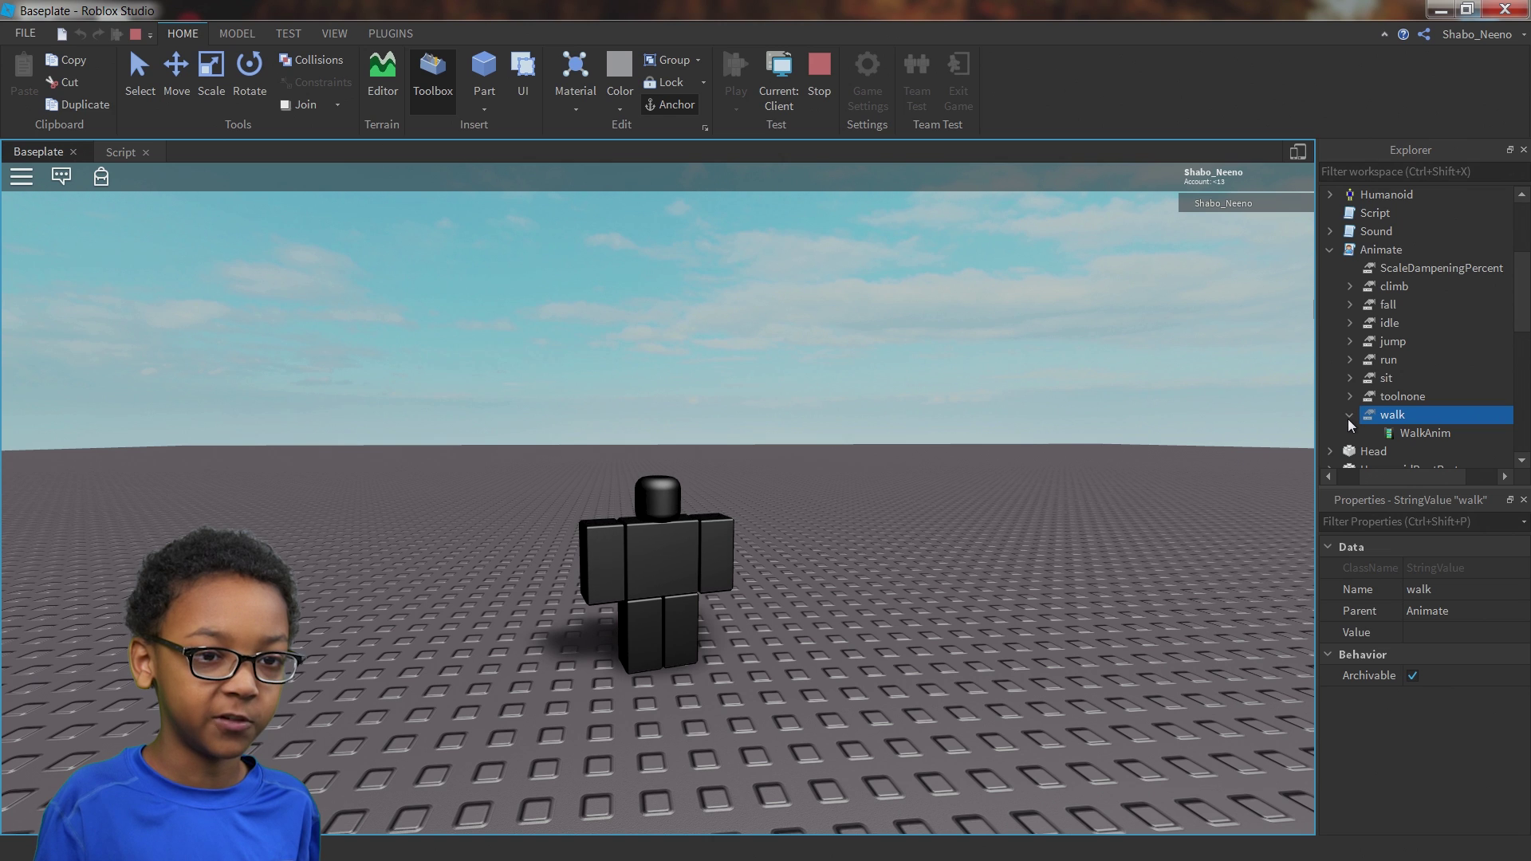
pyautogui.click(1348, 415)
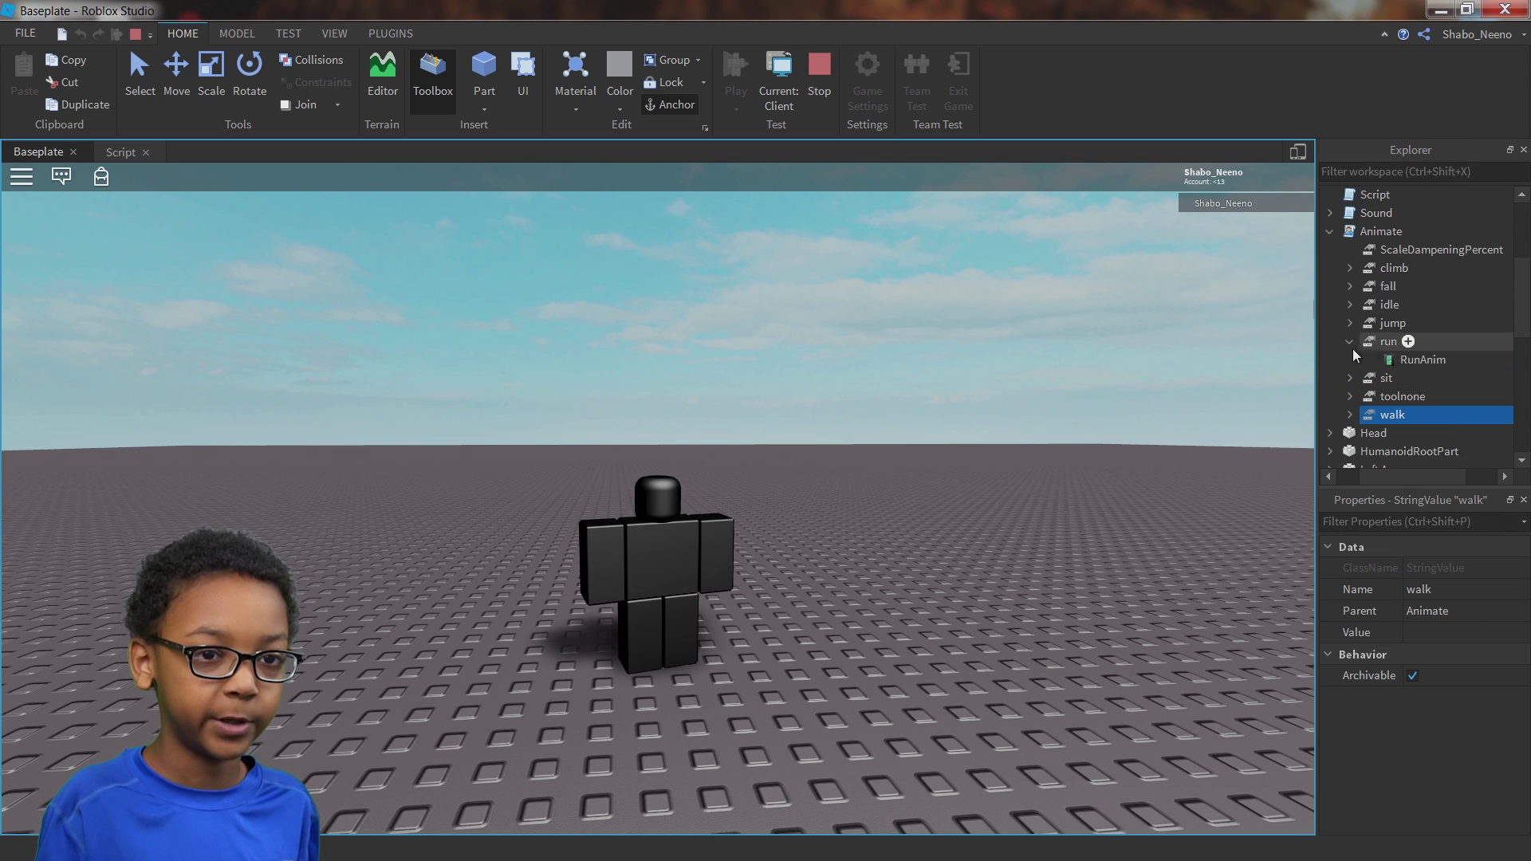
pyautogui.scroll(-1, 1353, 351)
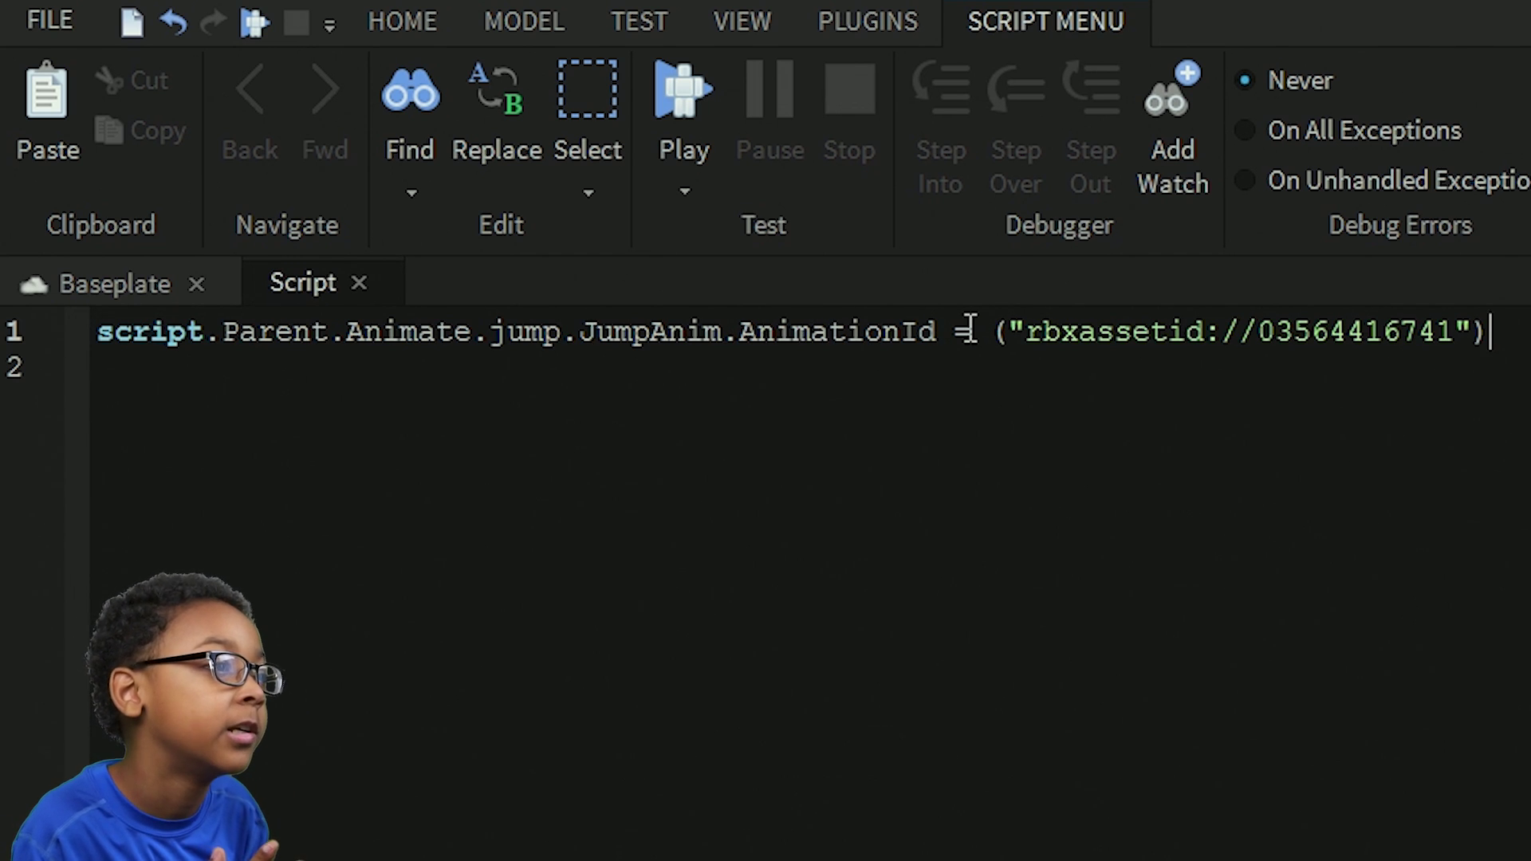
# Rewrite line 1's path from jump.JumpAnim to walk.WalkAnim
pyautogui.hotkey('ctrl', 'a')
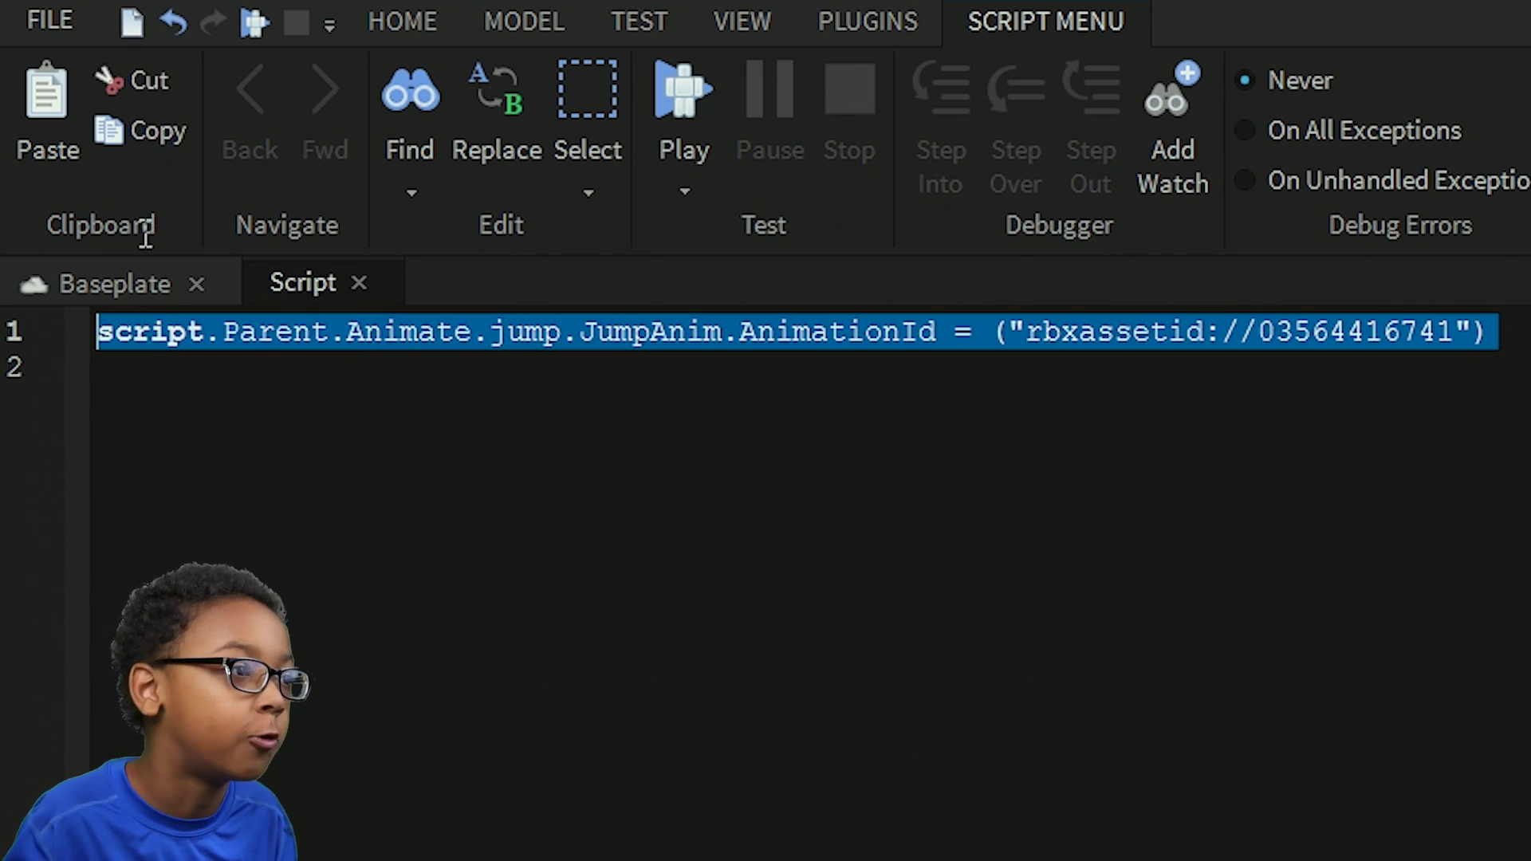
pyautogui.click(720, 608)
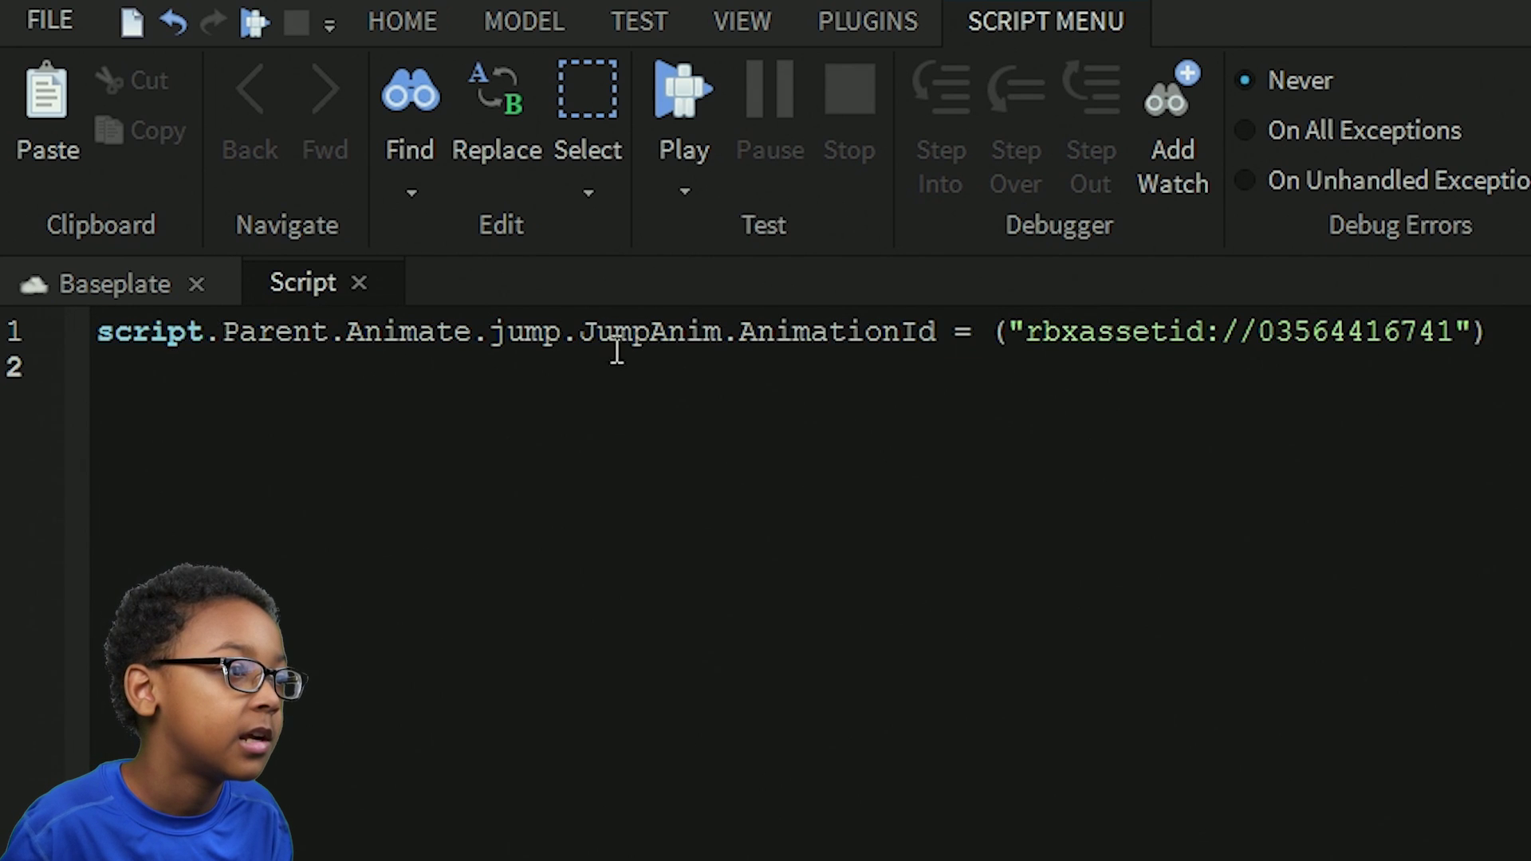
pyautogui.click(560, 334)
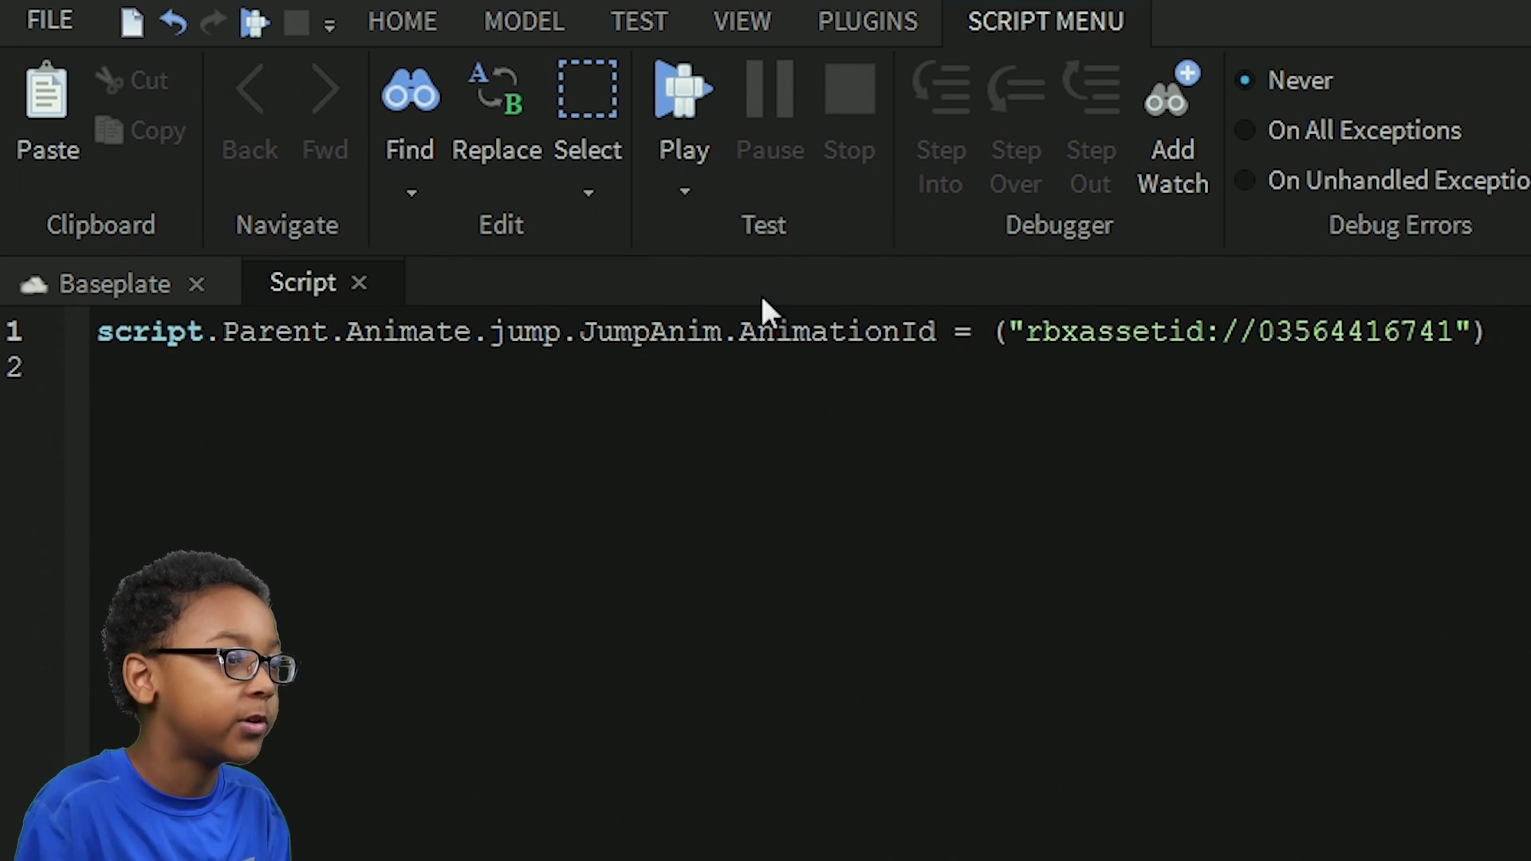
pyautogui.press('BackSpace')
pyautogui.press('BackSpace')
pyautogui.press('BackSpace')
pyautogui.press('BackSpace')
pyautogui.write('walk')
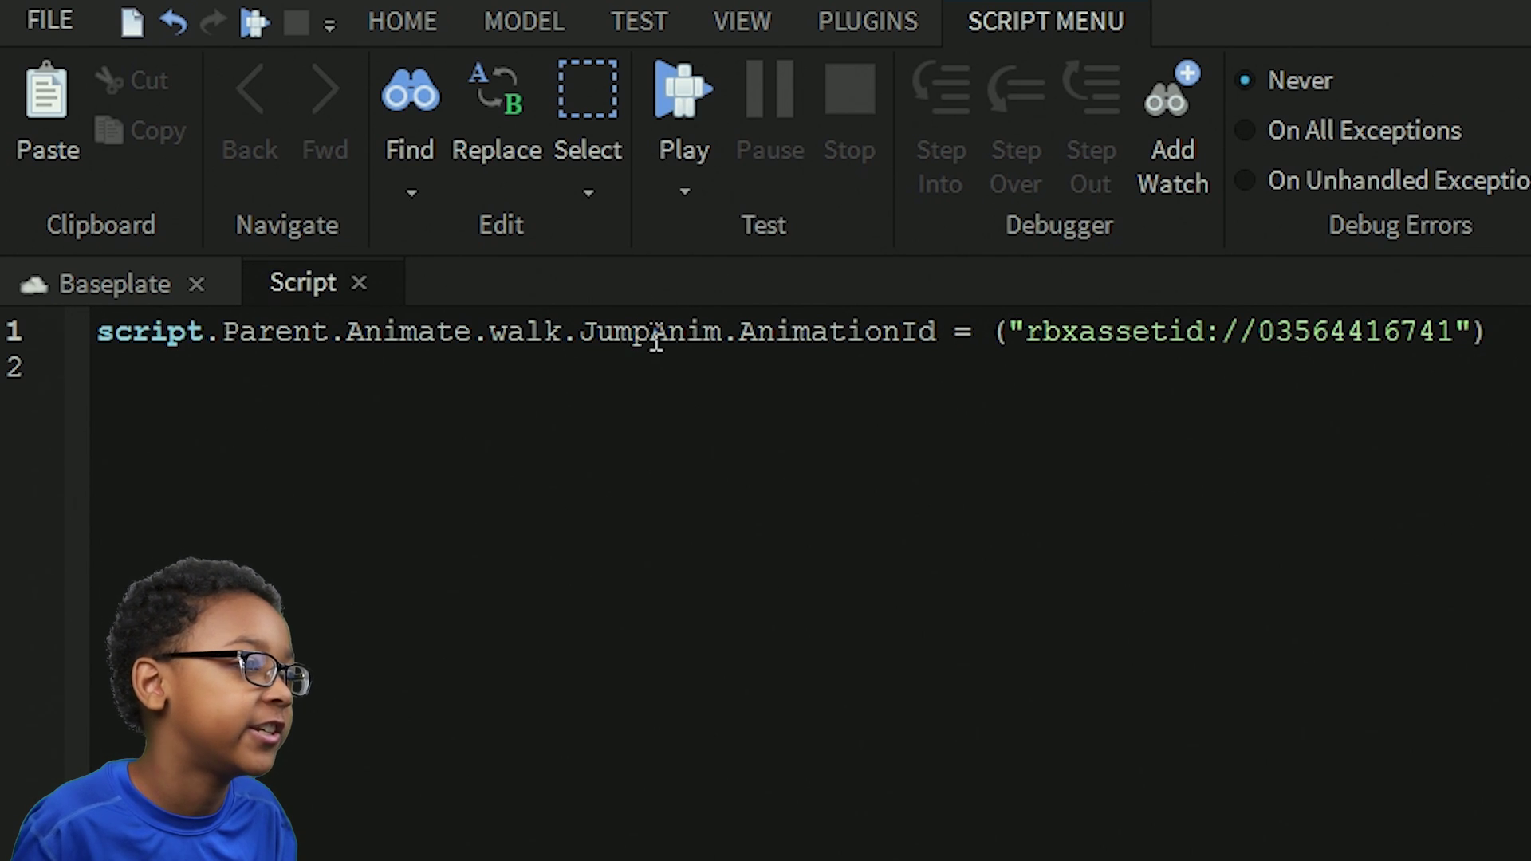
pyautogui.moveTo(651, 333); pyautogui.dragTo(579, 333)
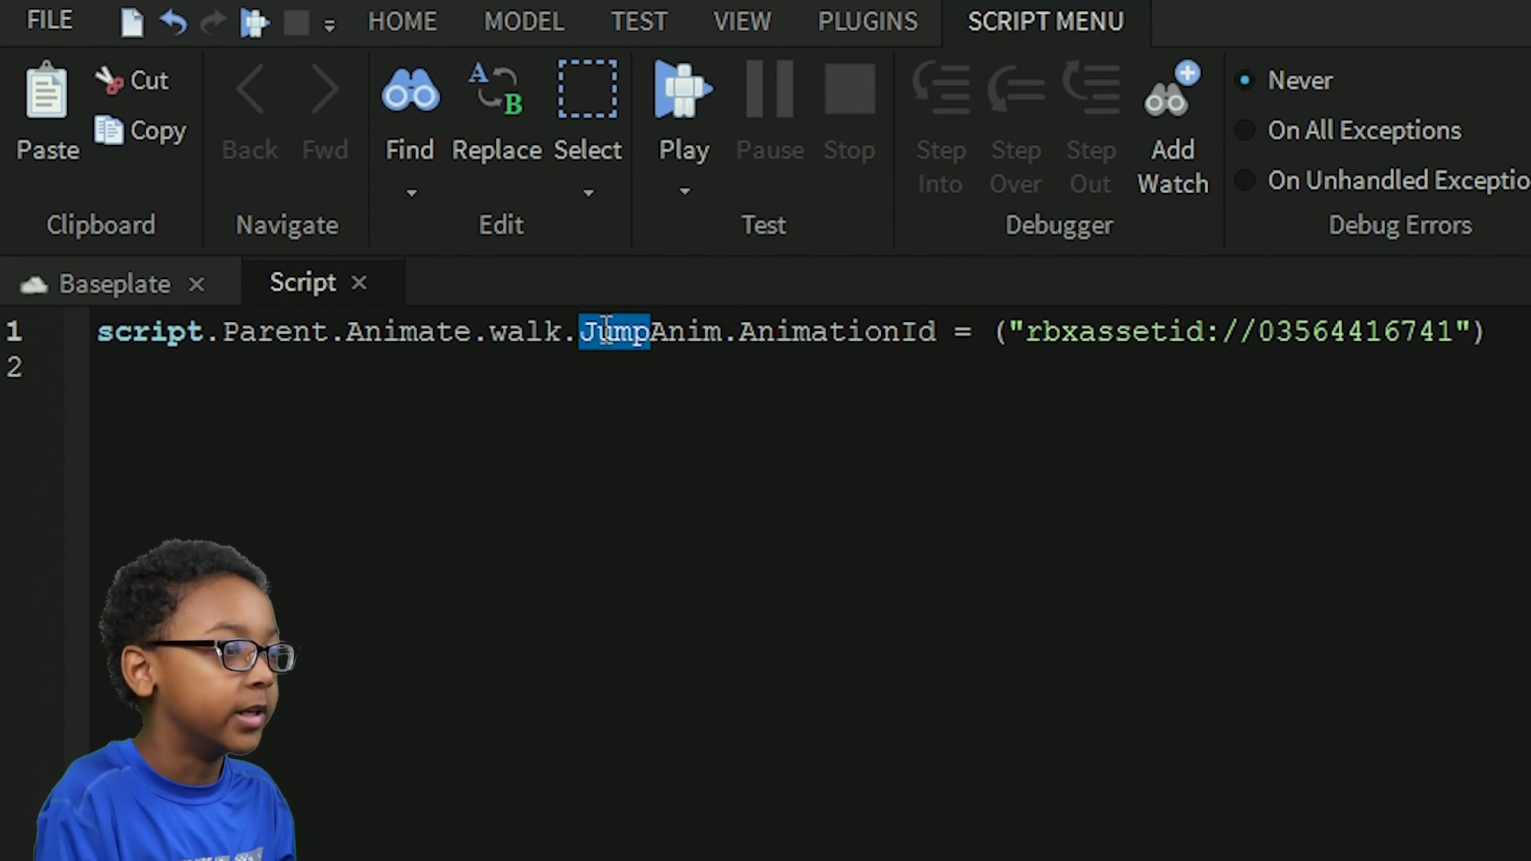
pyautogui.write('Wal')
pyautogui.press('BackSpace')
pyautogui.press('BackSpace')
pyautogui.press('BackSpace')
pyautogui.write('W')
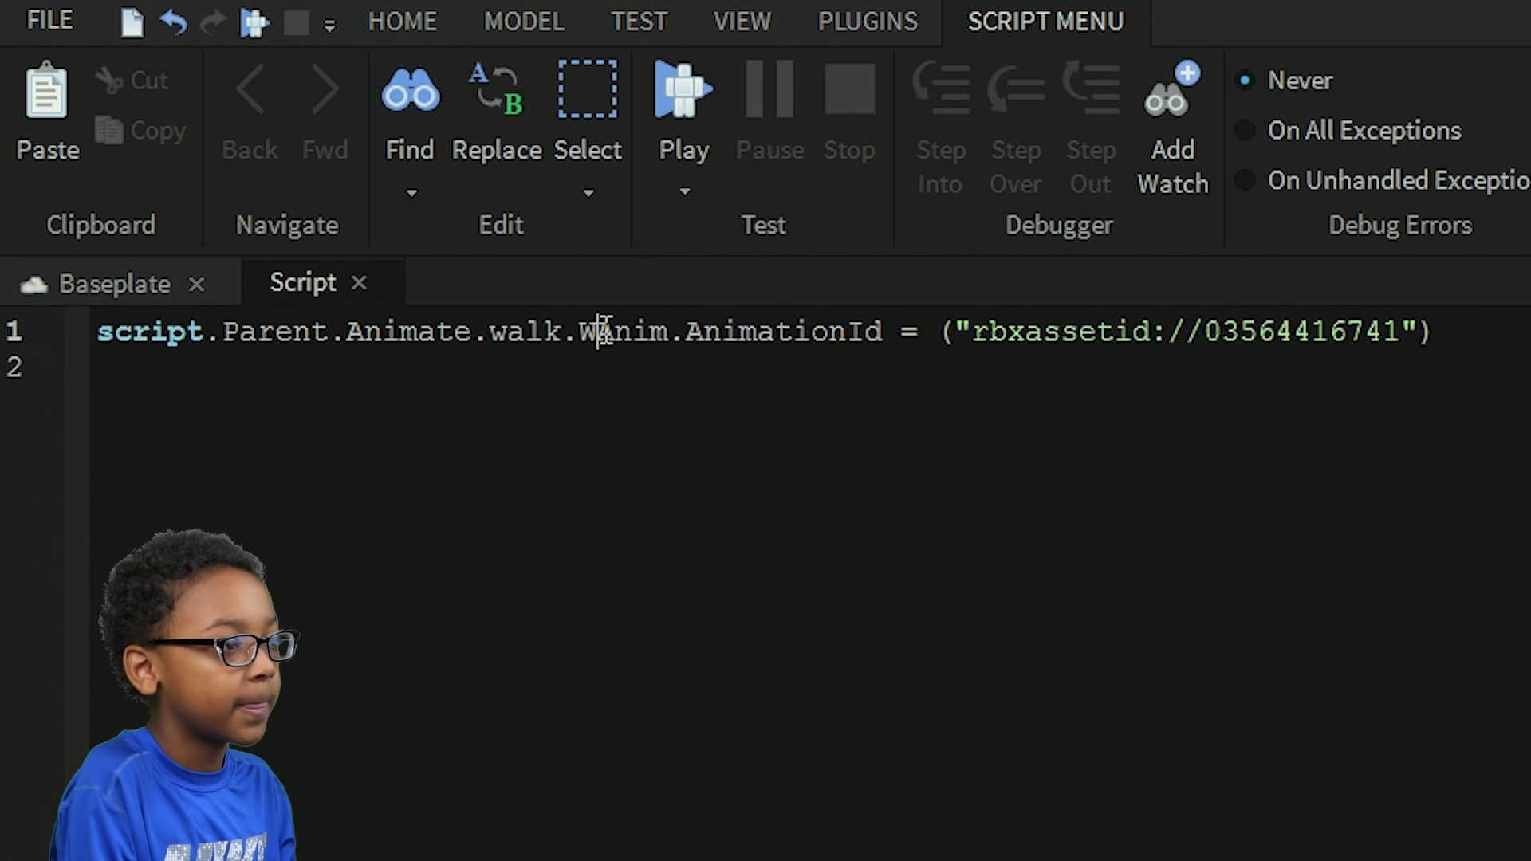
pyautogui.write('alk')
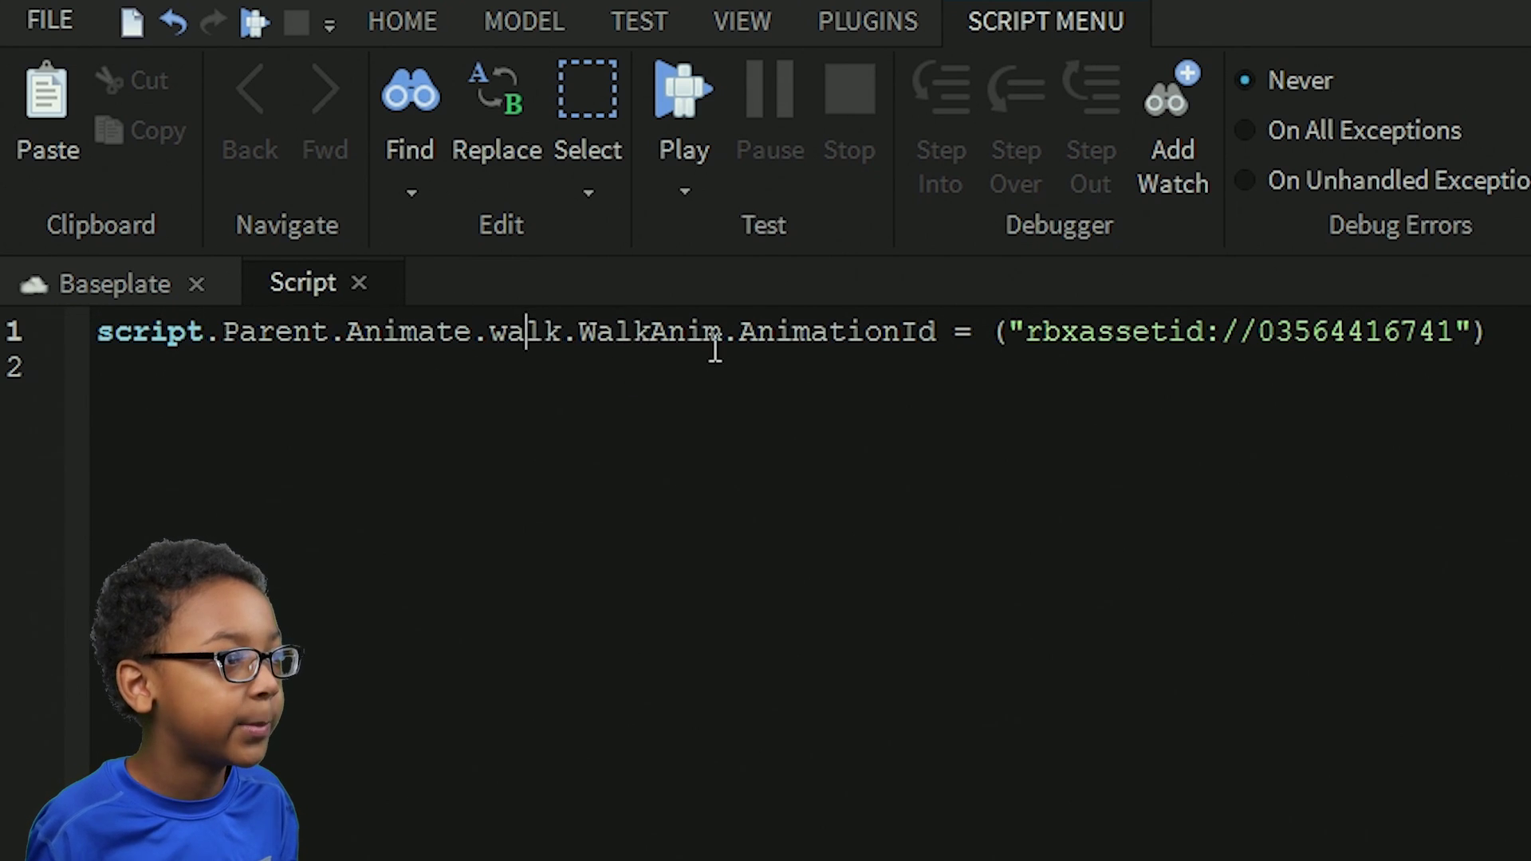
# Change the path again so it ends in idle.Animation1.AnimationId
pyautogui.press('BackSpace')
pyautogui.press('BackSpace')
pyautogui.press('BackSpace')
pyautogui.press('BackSpace')
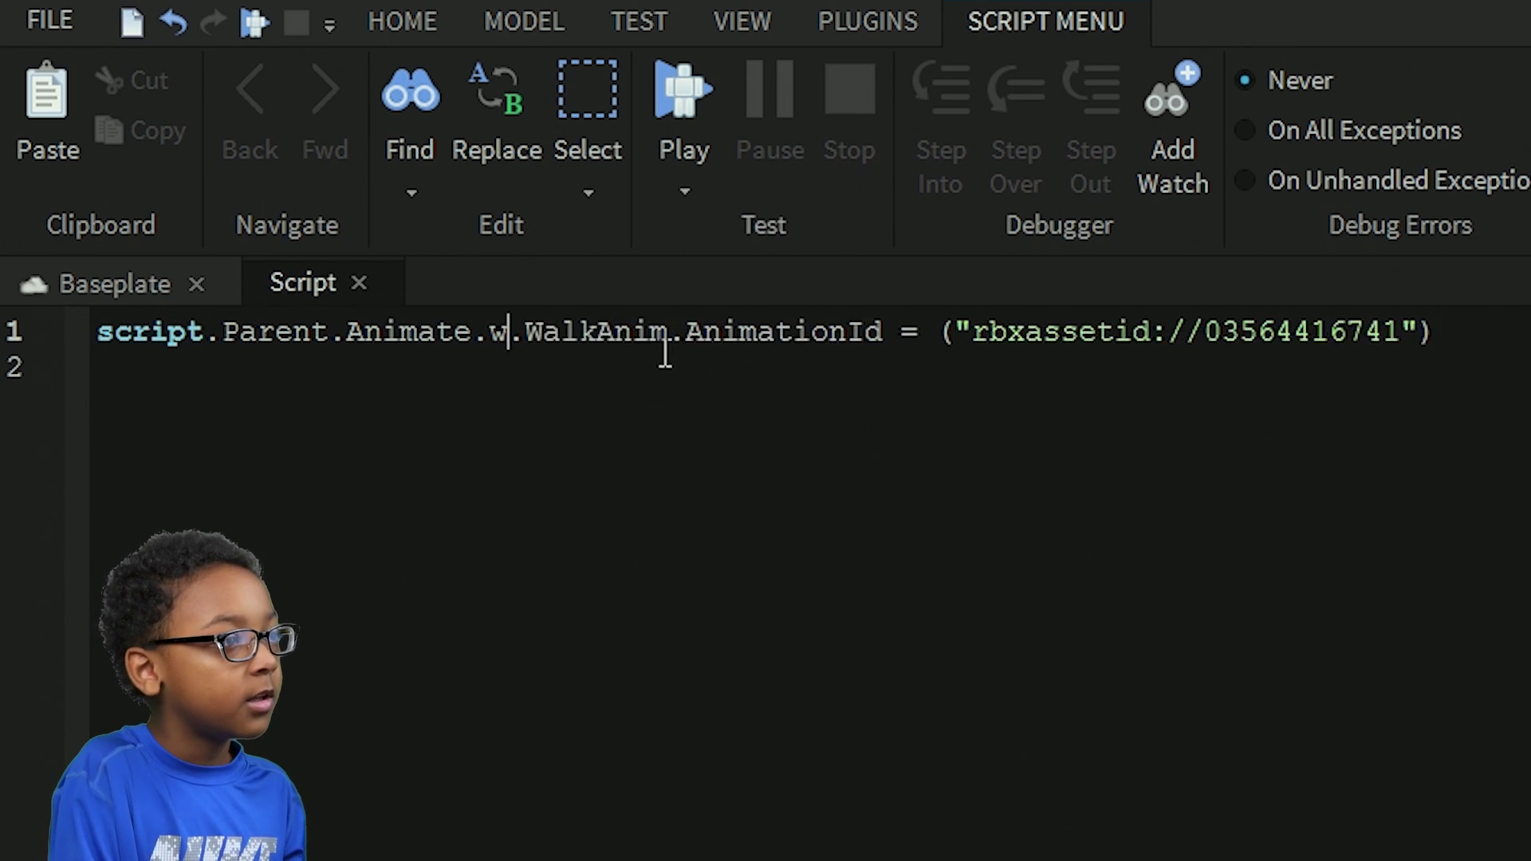
pyautogui.write('idle')
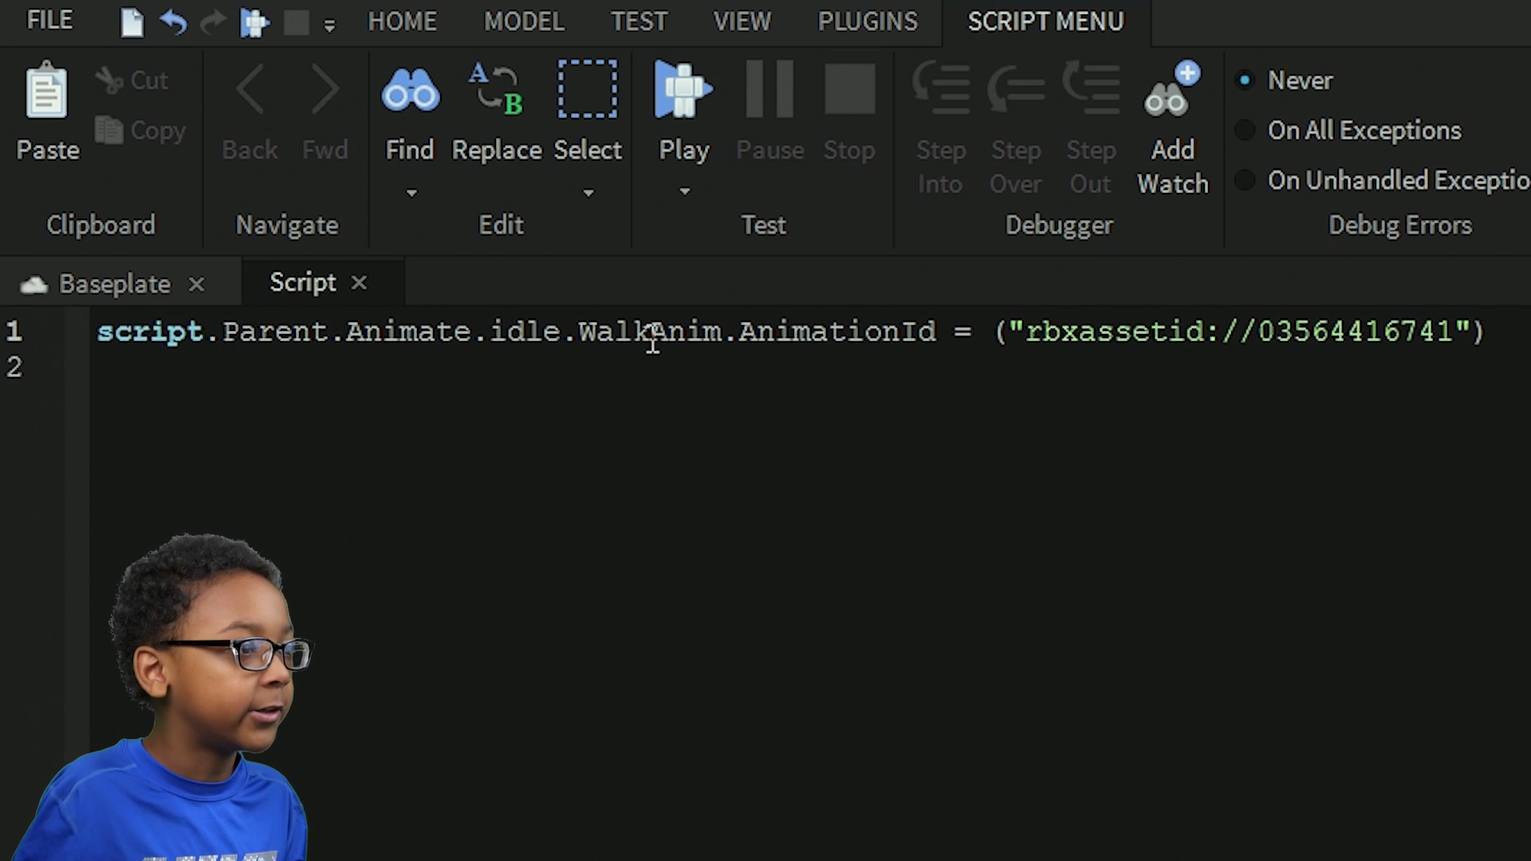
pyautogui.press('BackSpace')
pyautogui.press('BackSpace')
pyautogui.press('BackSpace')
pyautogui.press('BackSpace')
pyautogui.write('Idle')
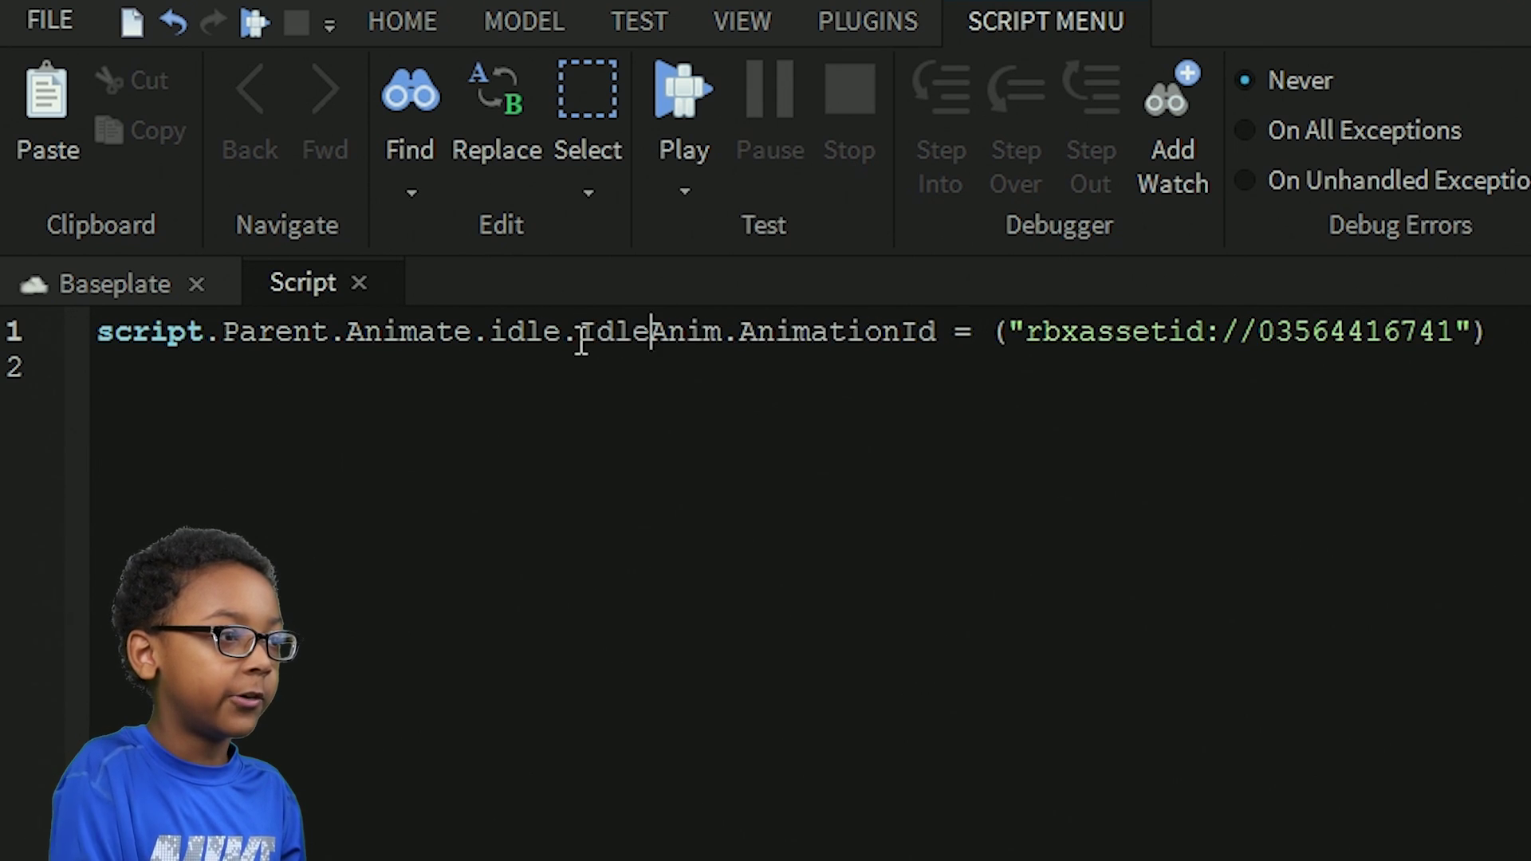
pyautogui.moveTo(722, 330); pyautogui.dragTo(602, 331)
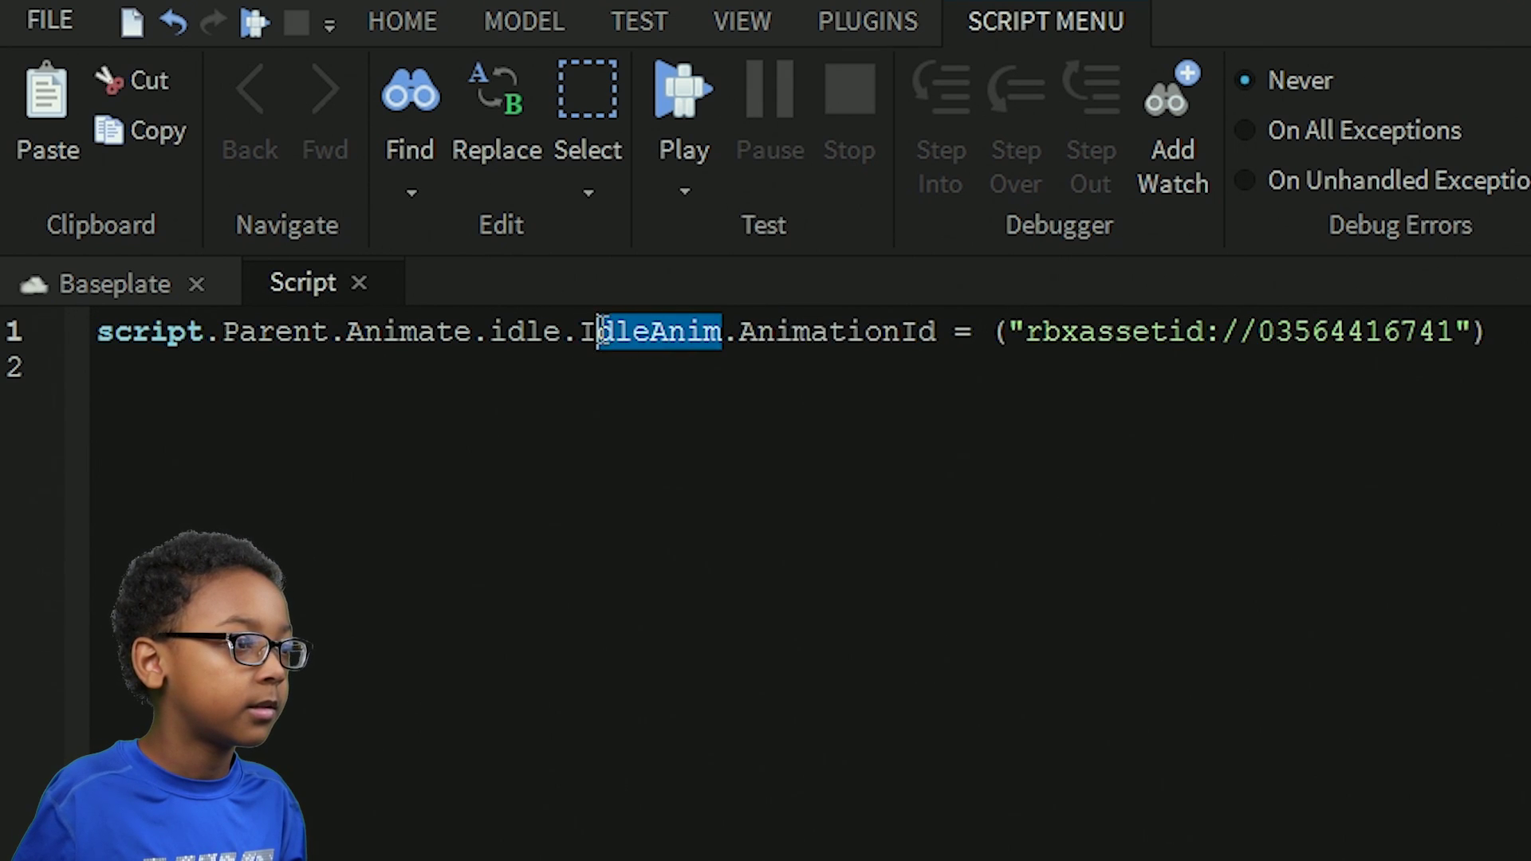
pyautogui.press('BackSpace')
pyautogui.write('Animation1')
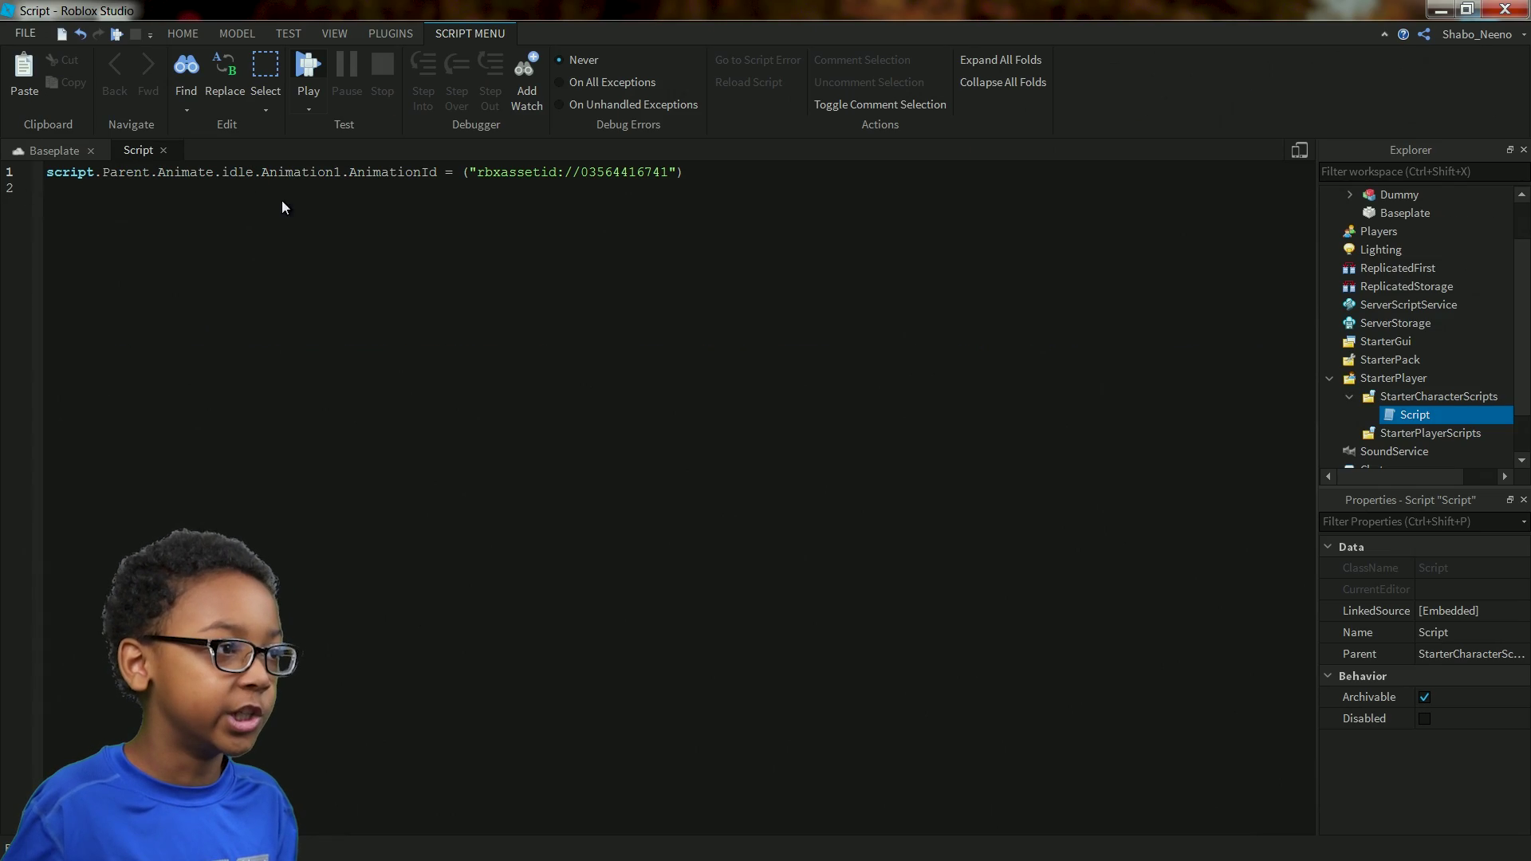
pyautogui.press('F5')
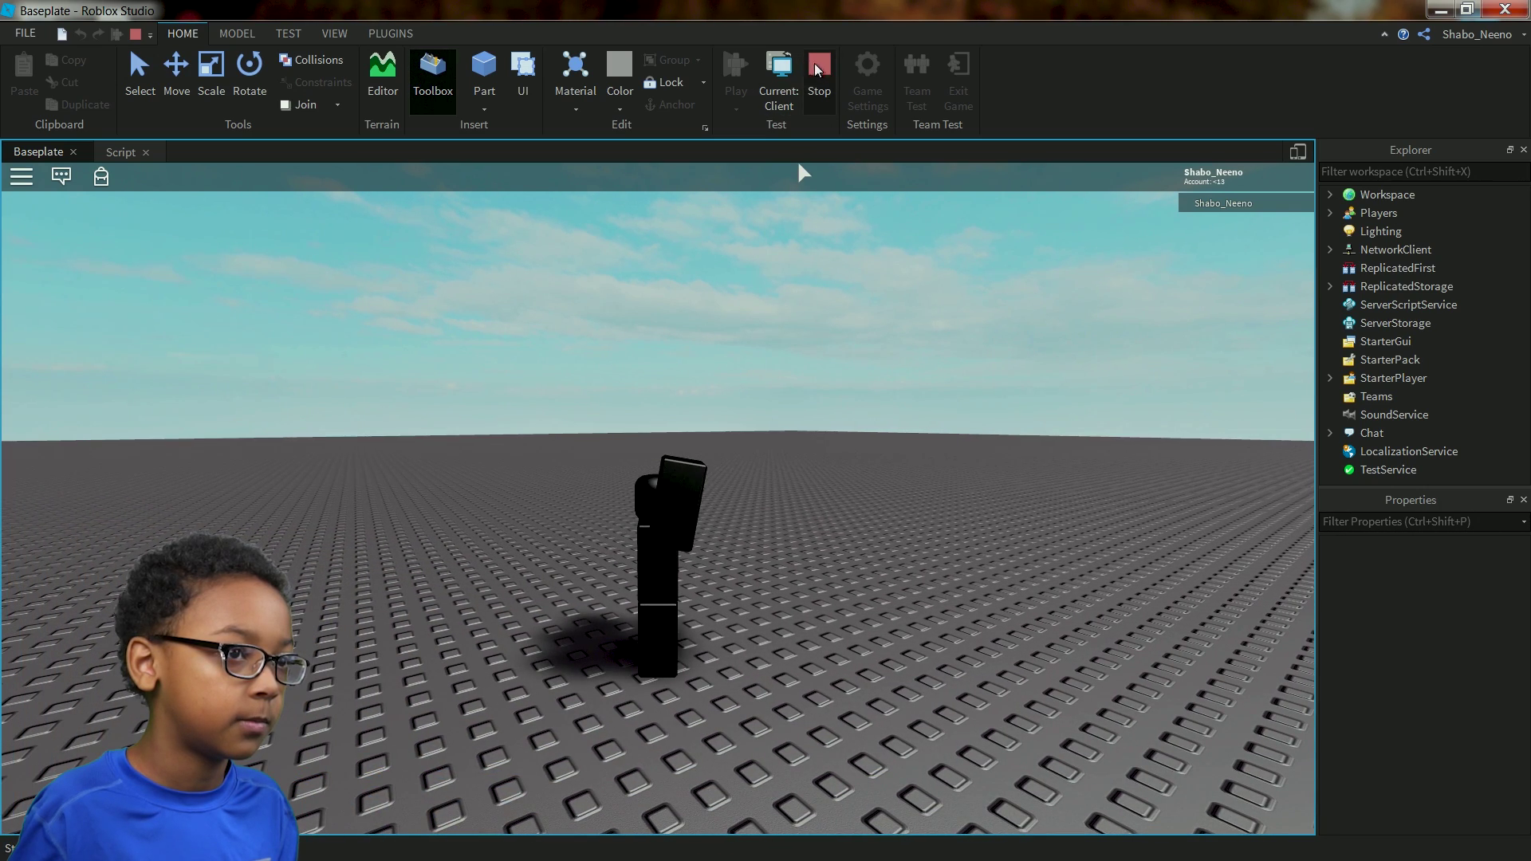
pyautogui.hotkey('shift', 'F5')
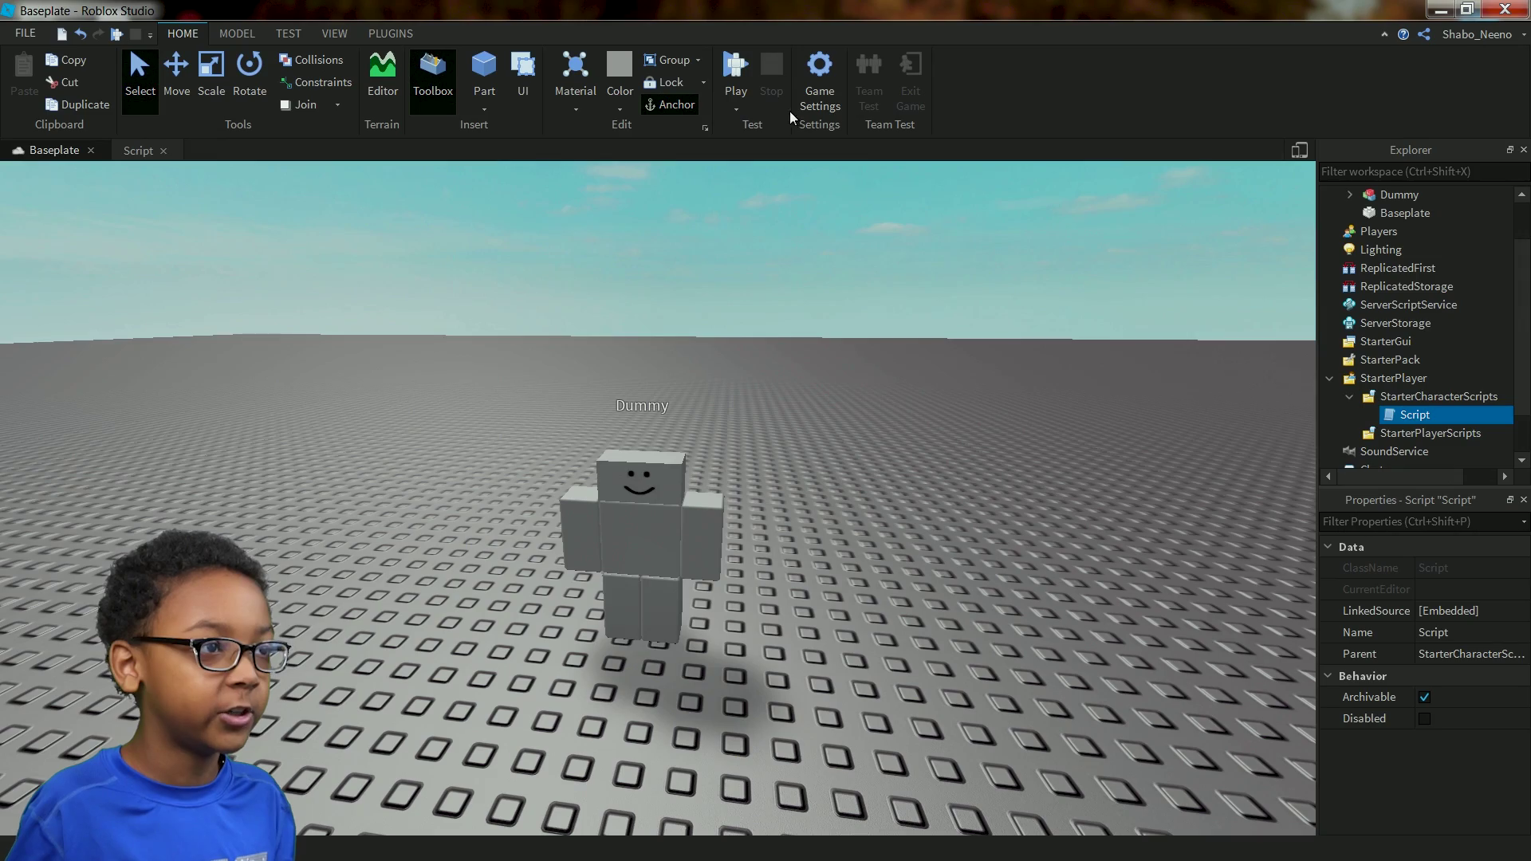
pyautogui.press('F5')
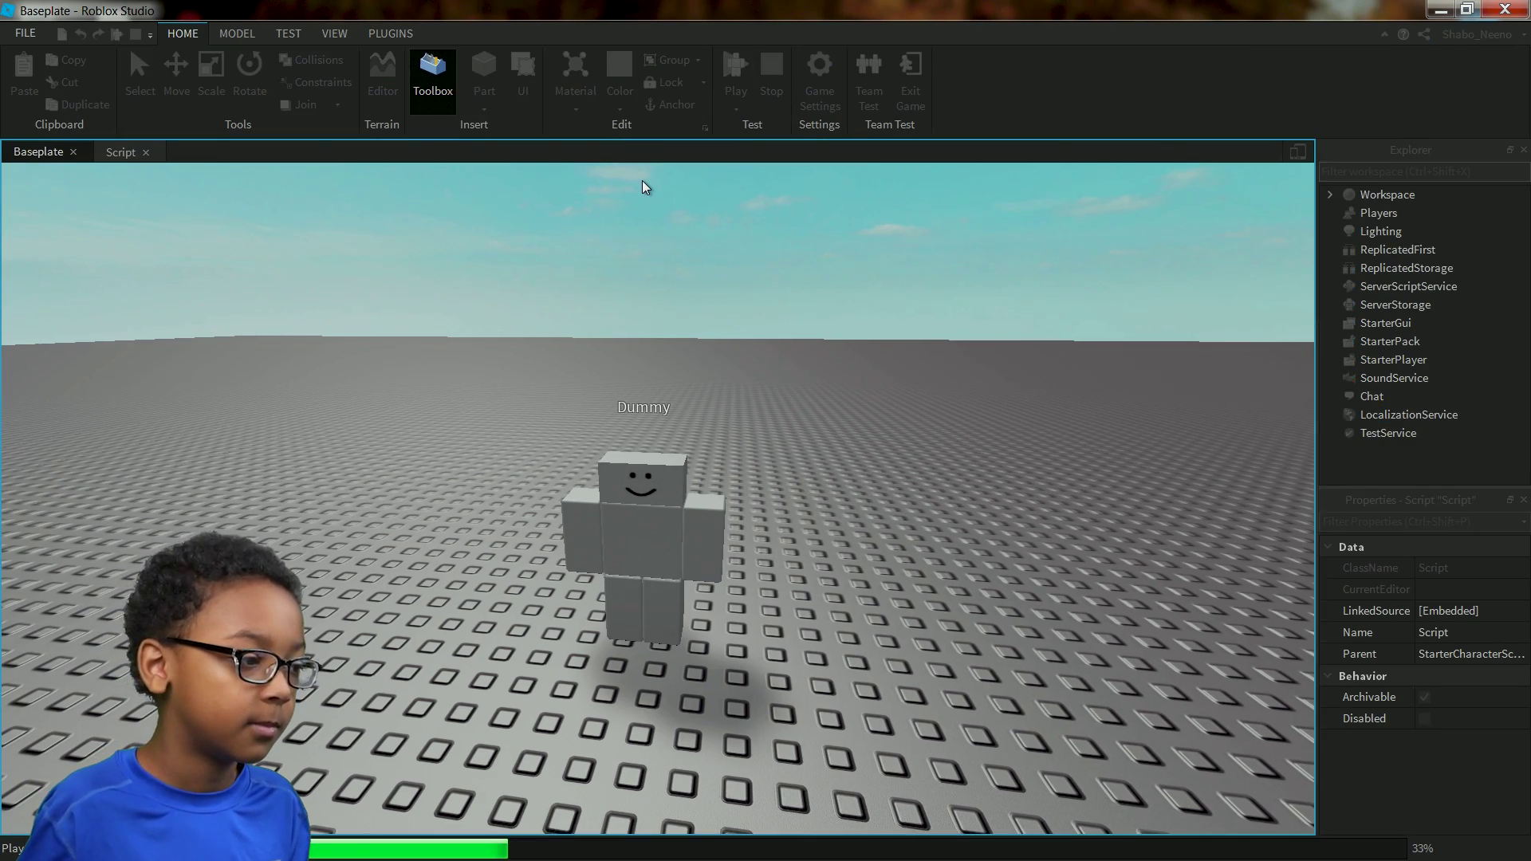
pyautogui.press('w')
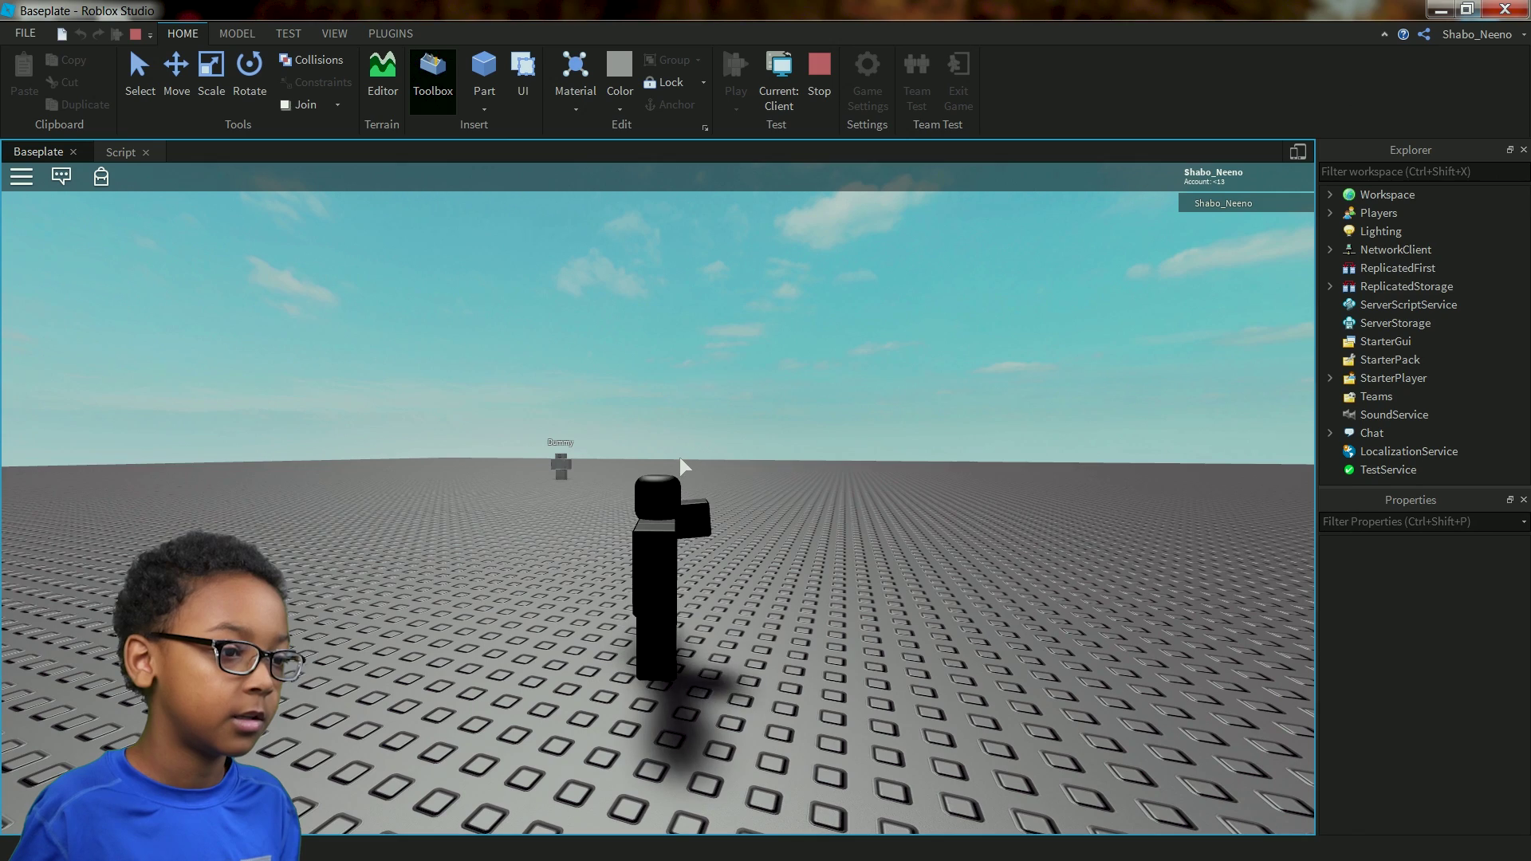
pyautogui.click(821, 88)
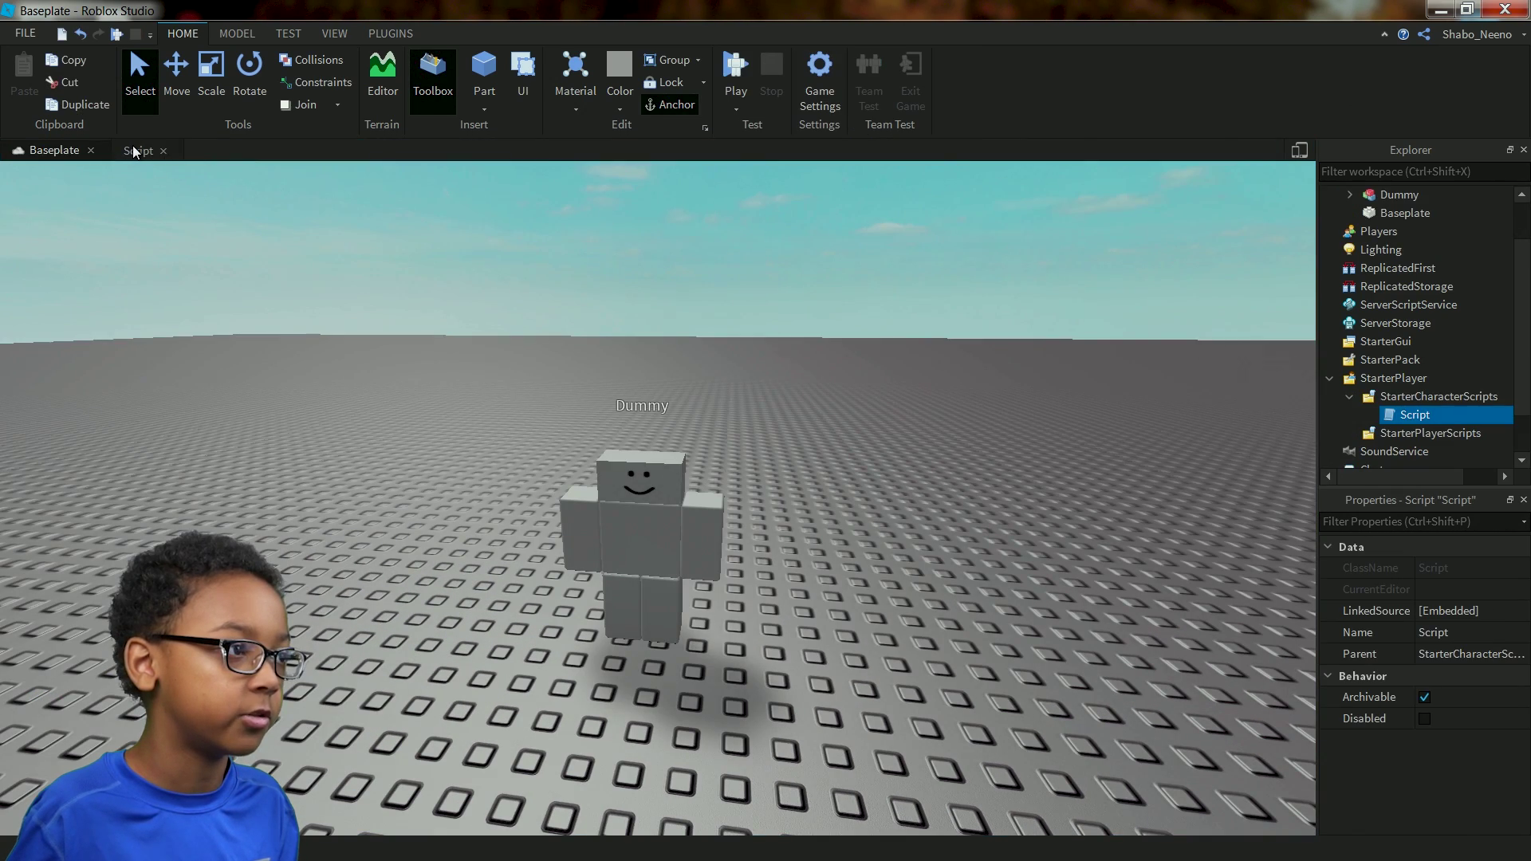
pyautogui.click(133, 151)
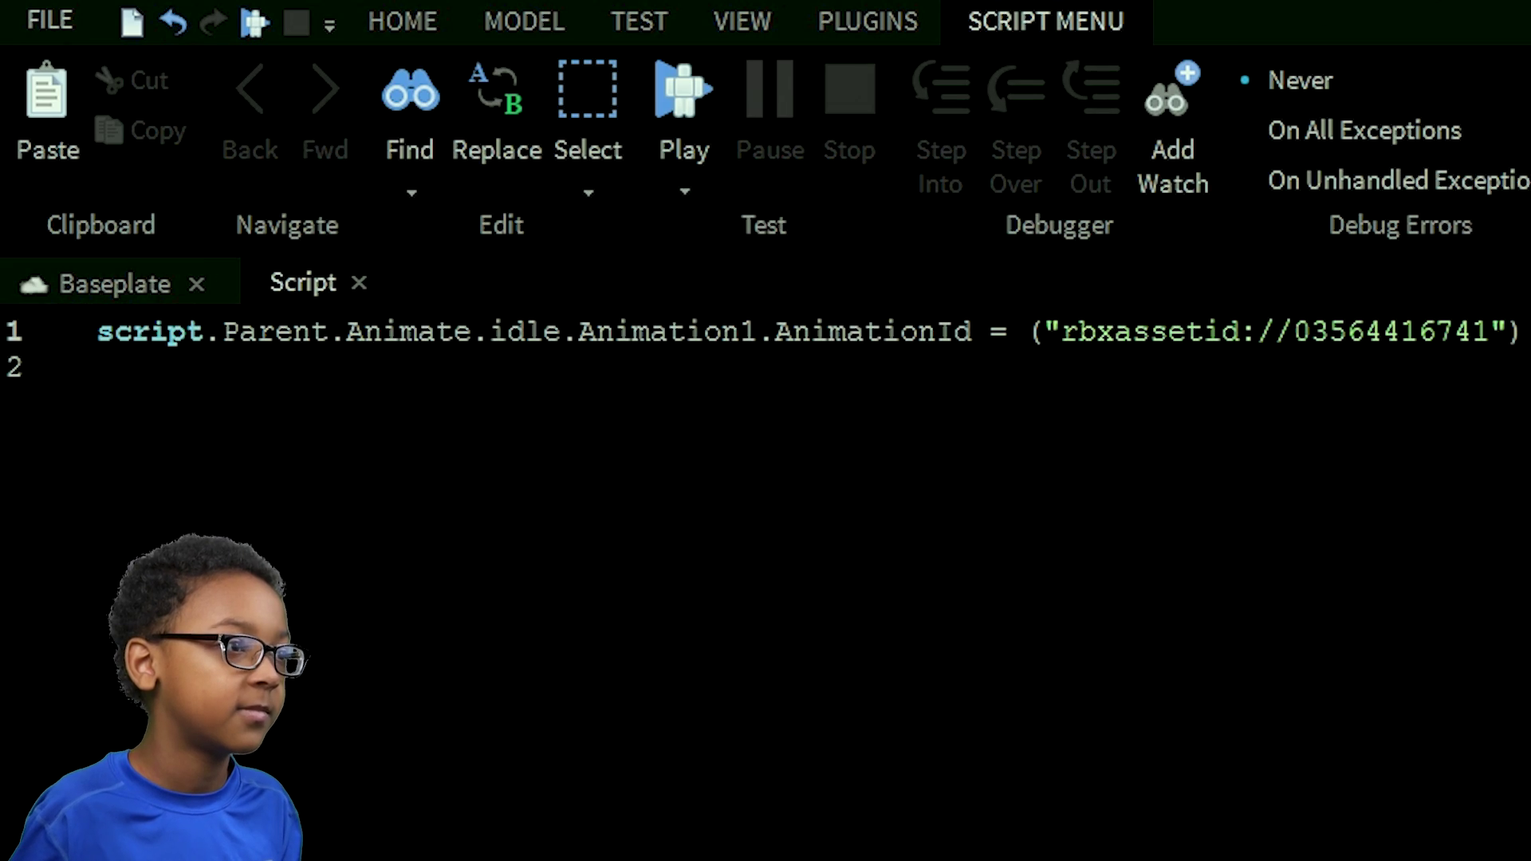
pyautogui.click(1370, 391)
pyautogui.write('script')
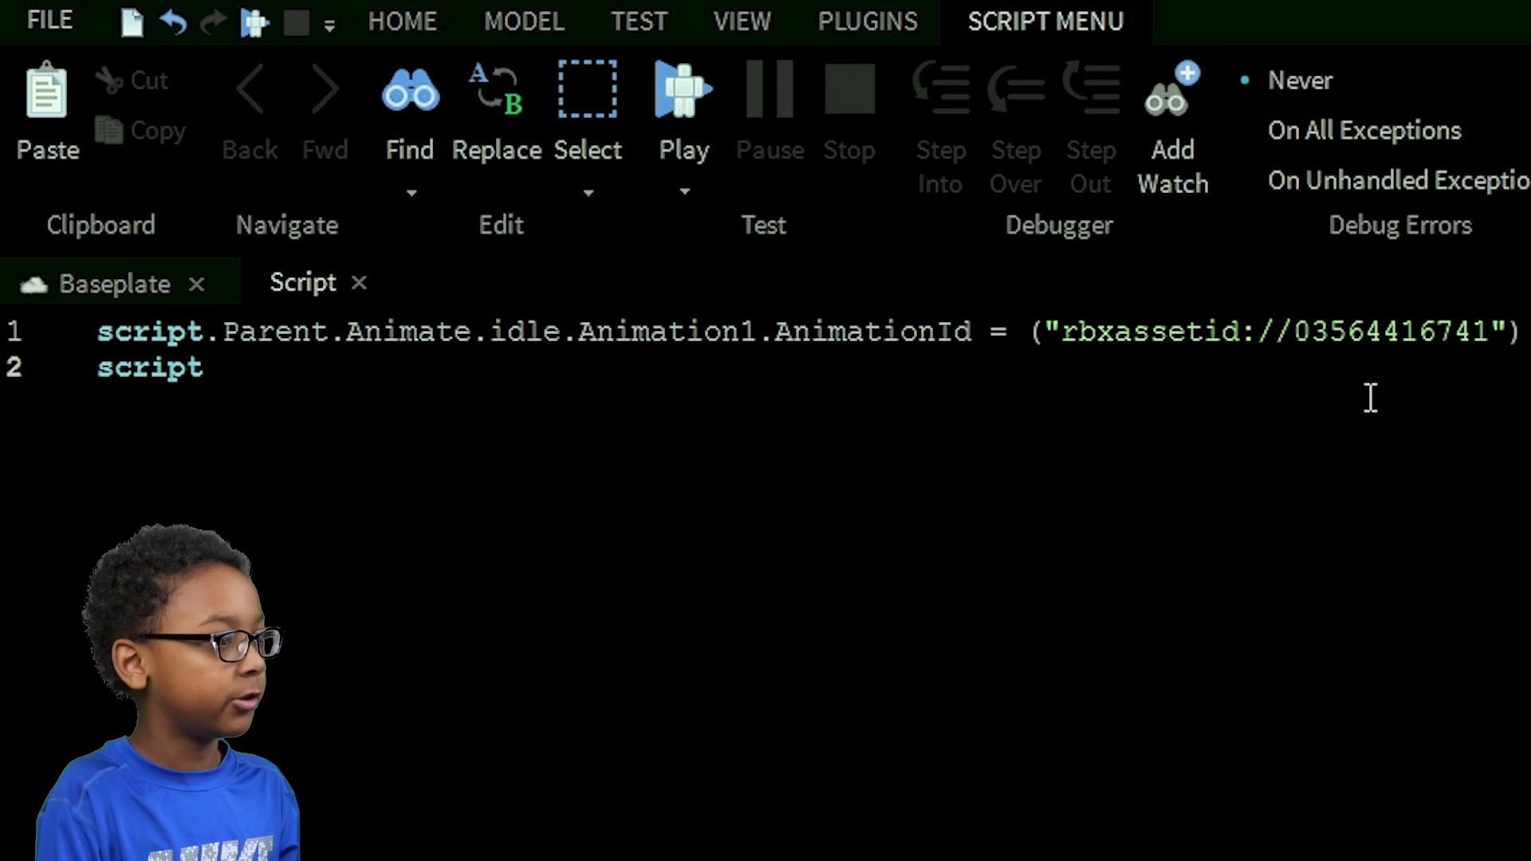
pyautogui.write('.Parent.Animate.')
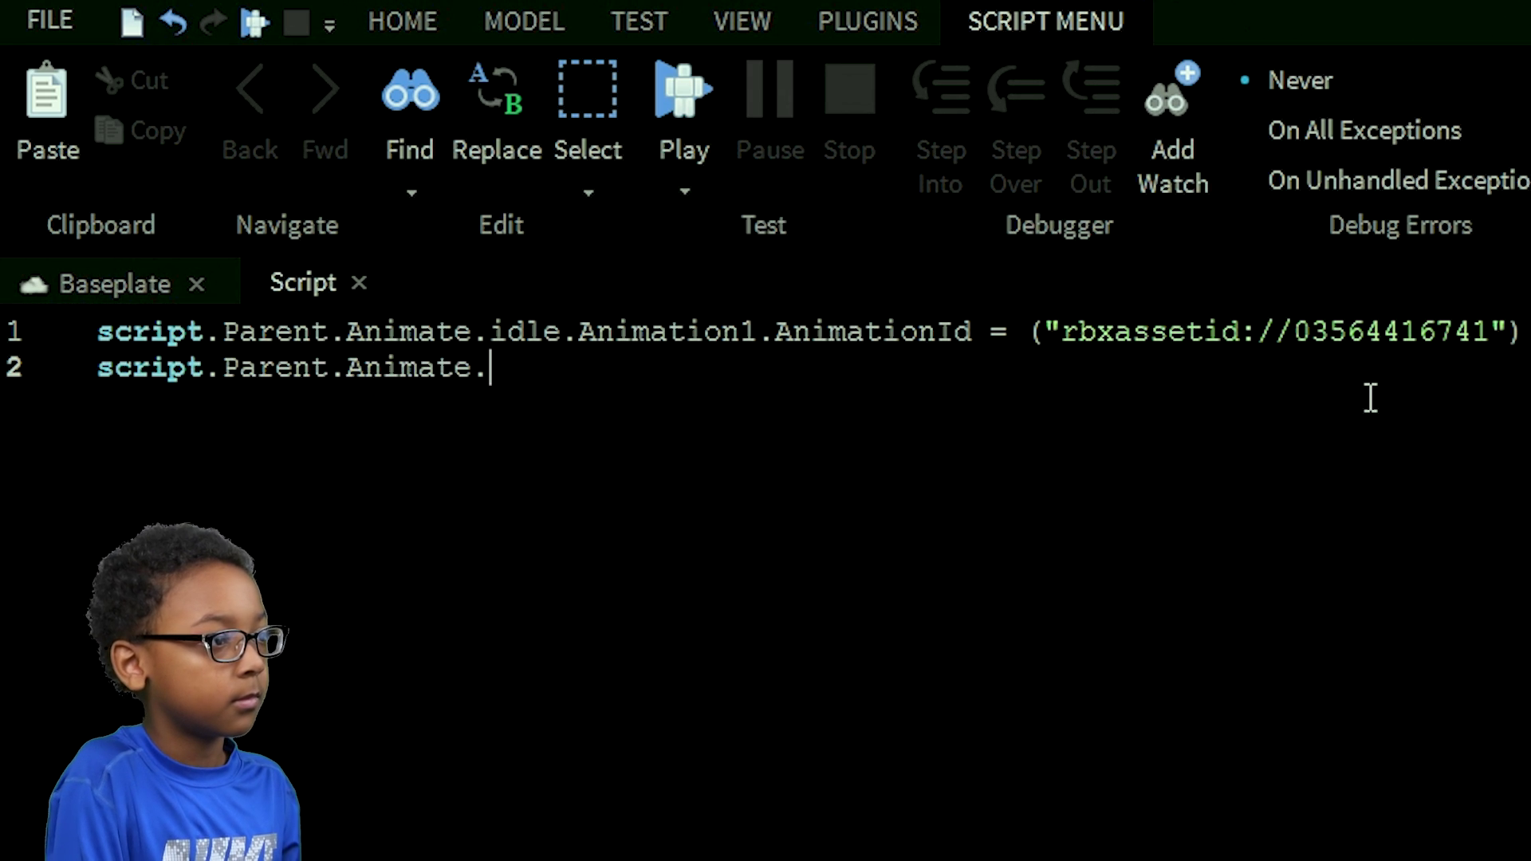
pyautogui.write('idle.Animat')
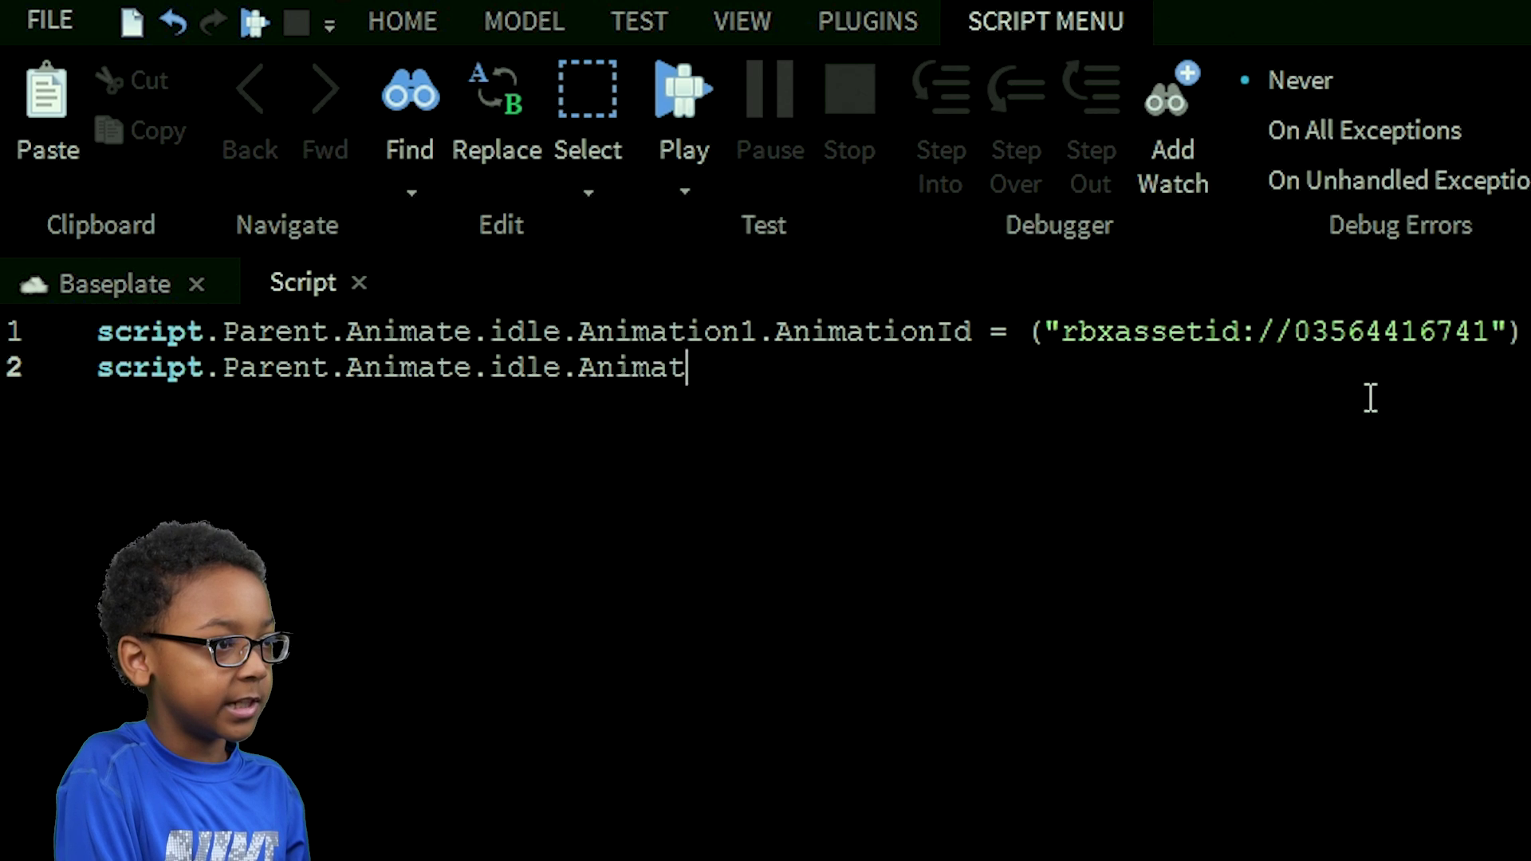
pyautogui.write('ion2')
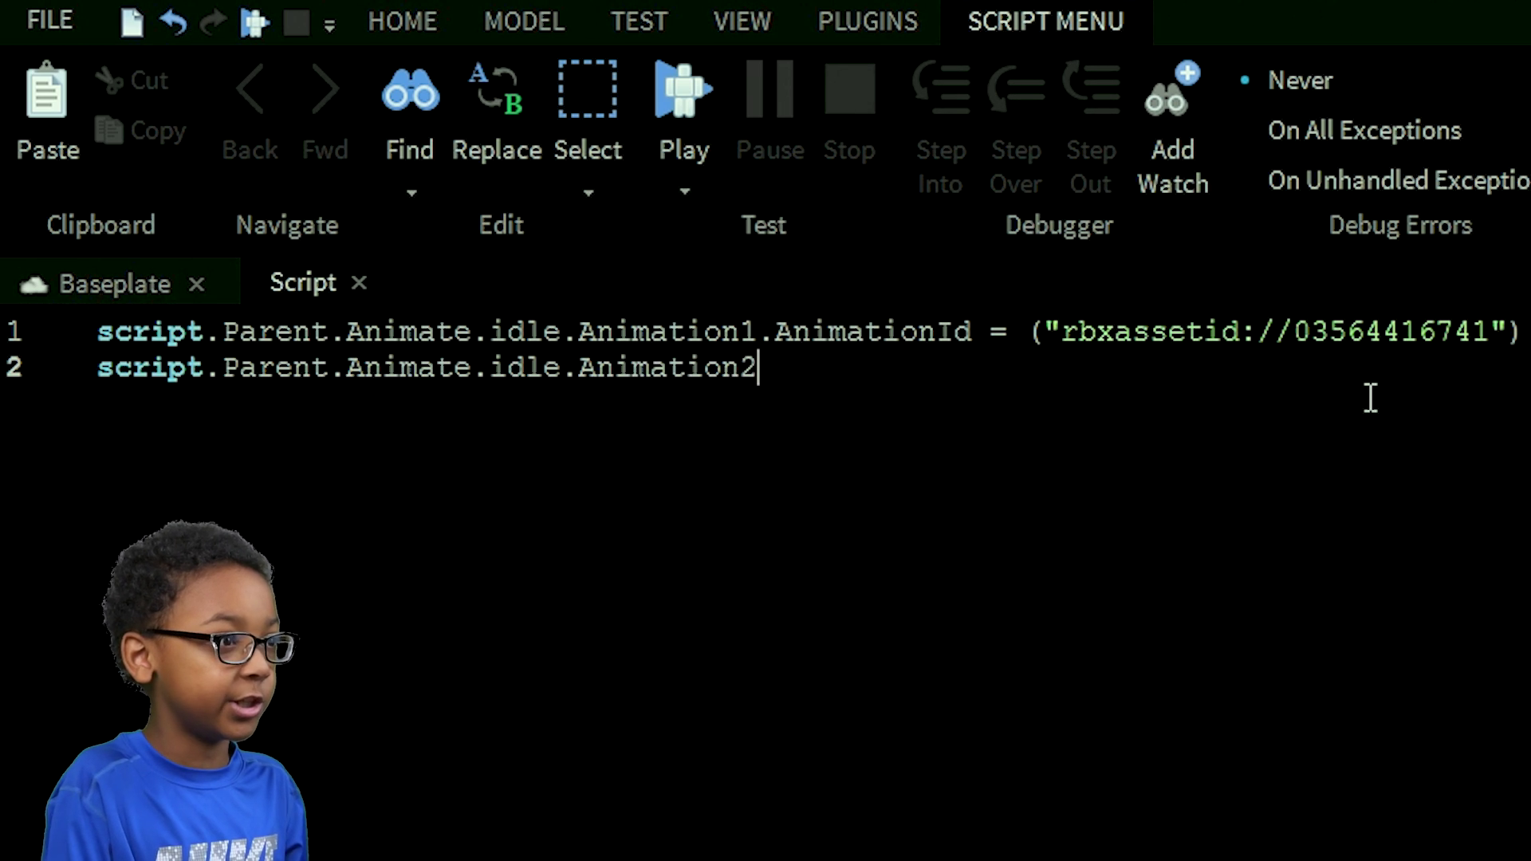
pyautogui.write('.AnimationI')
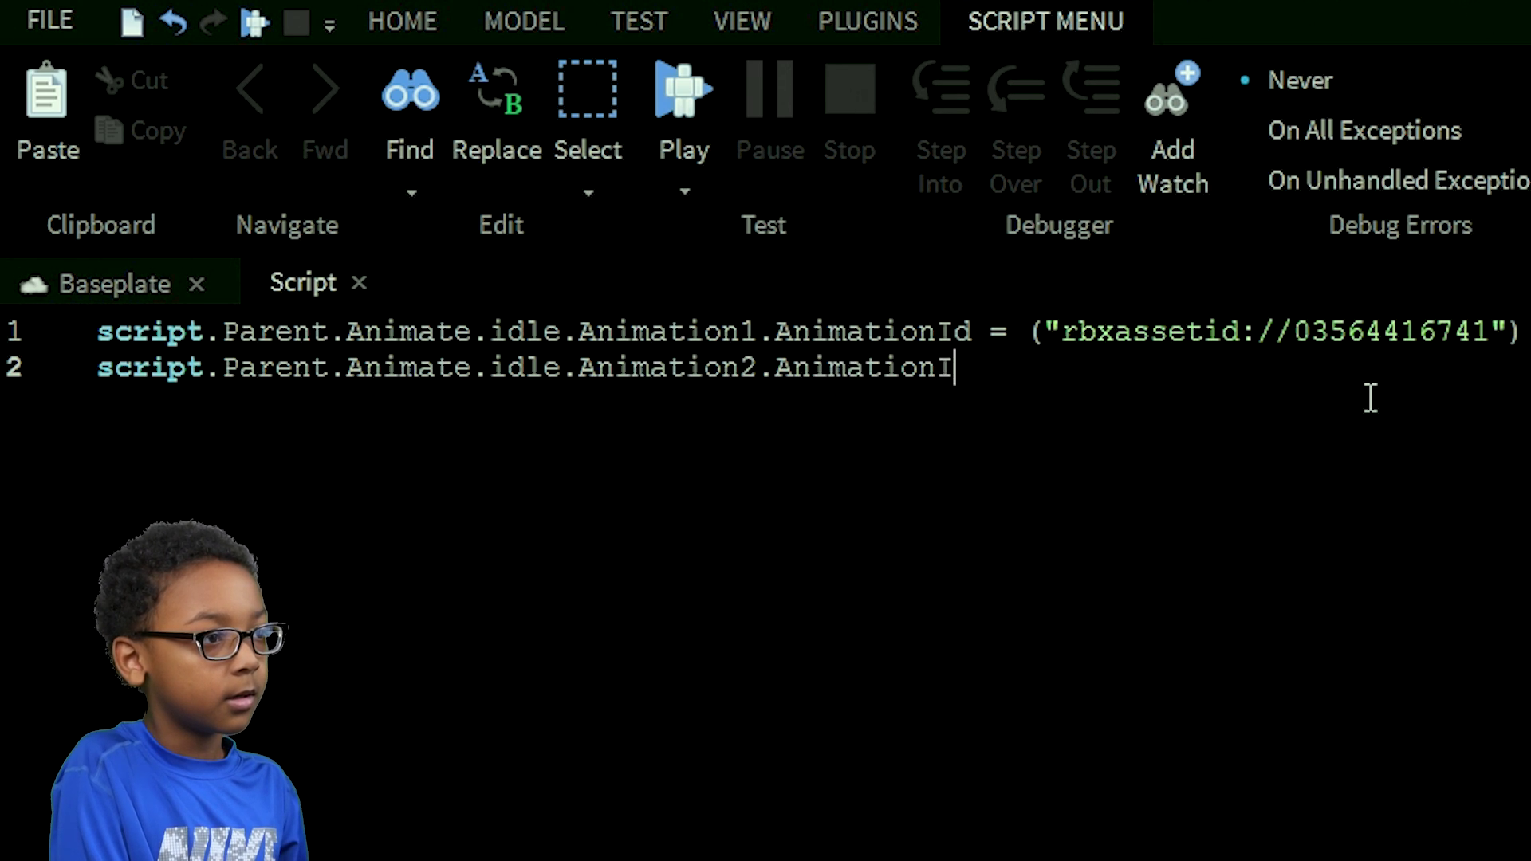
pyautogui.write('d = ("rb')
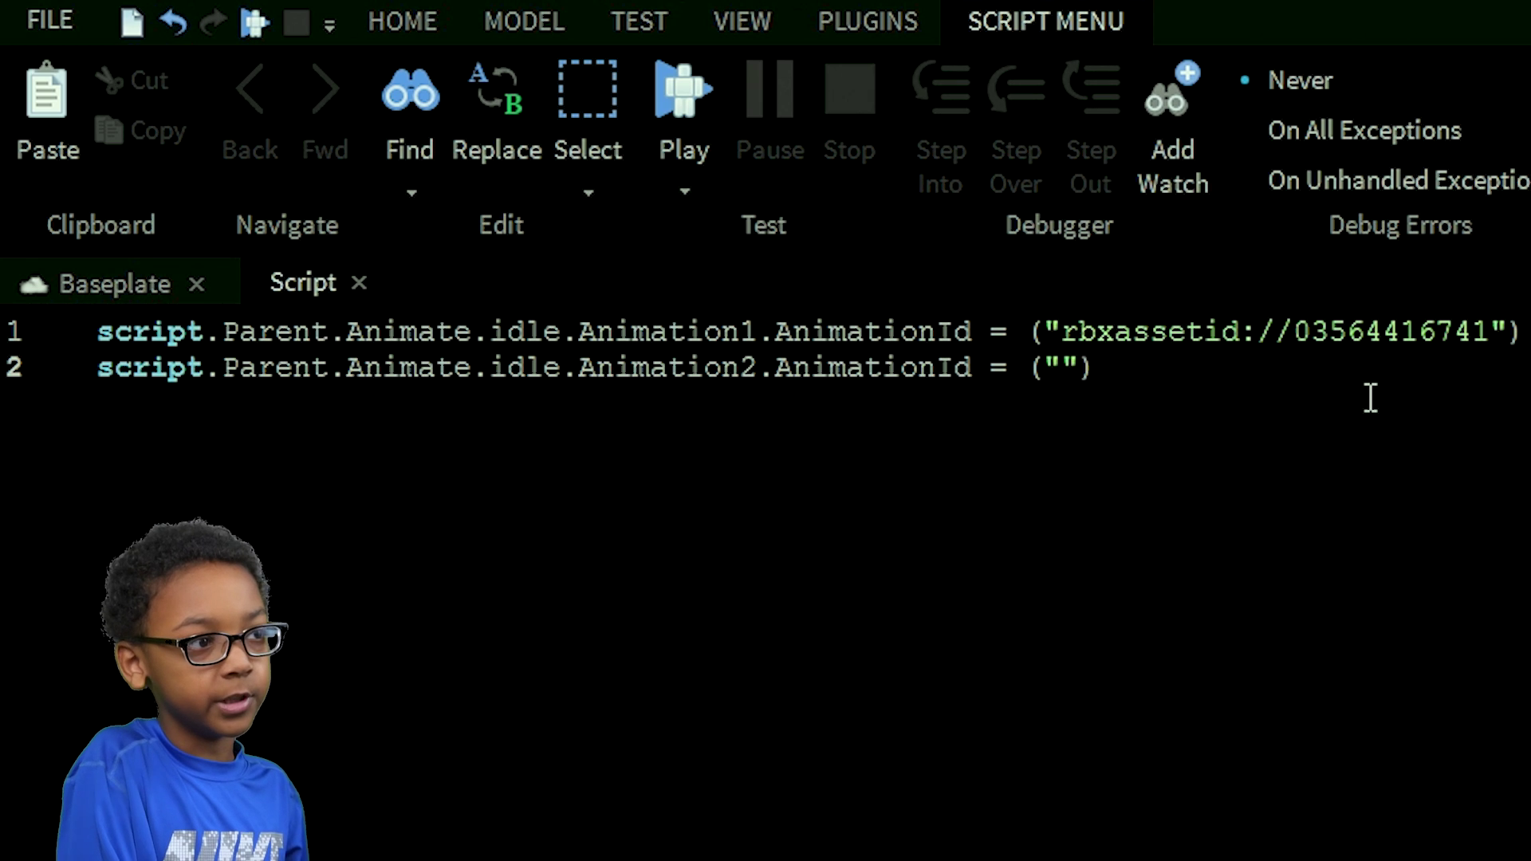
pyautogui.write('xassetid://')
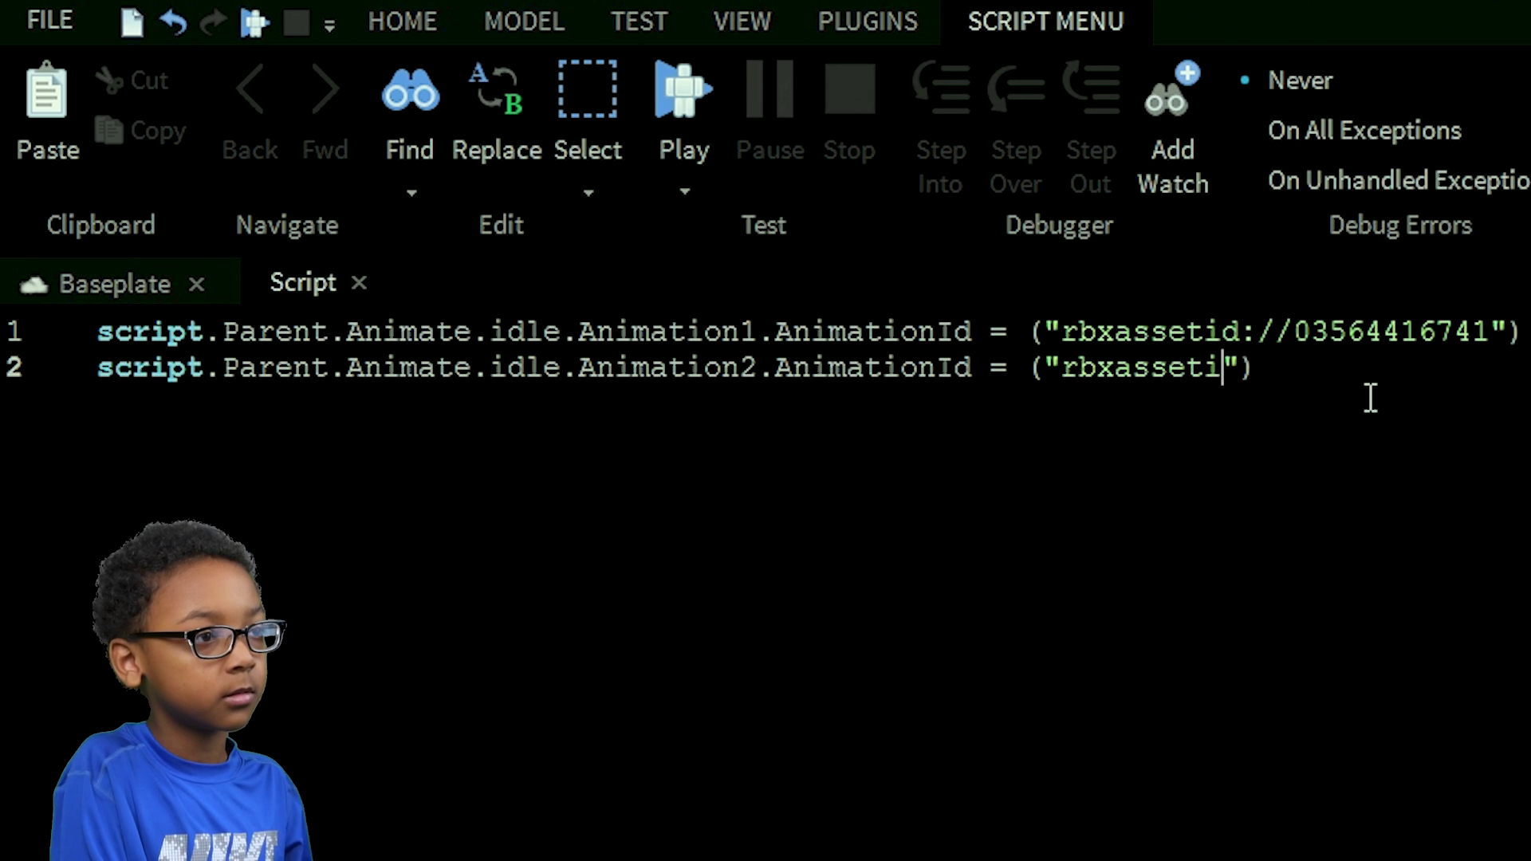
pyautogui.hotkey('ctrl', 'v')
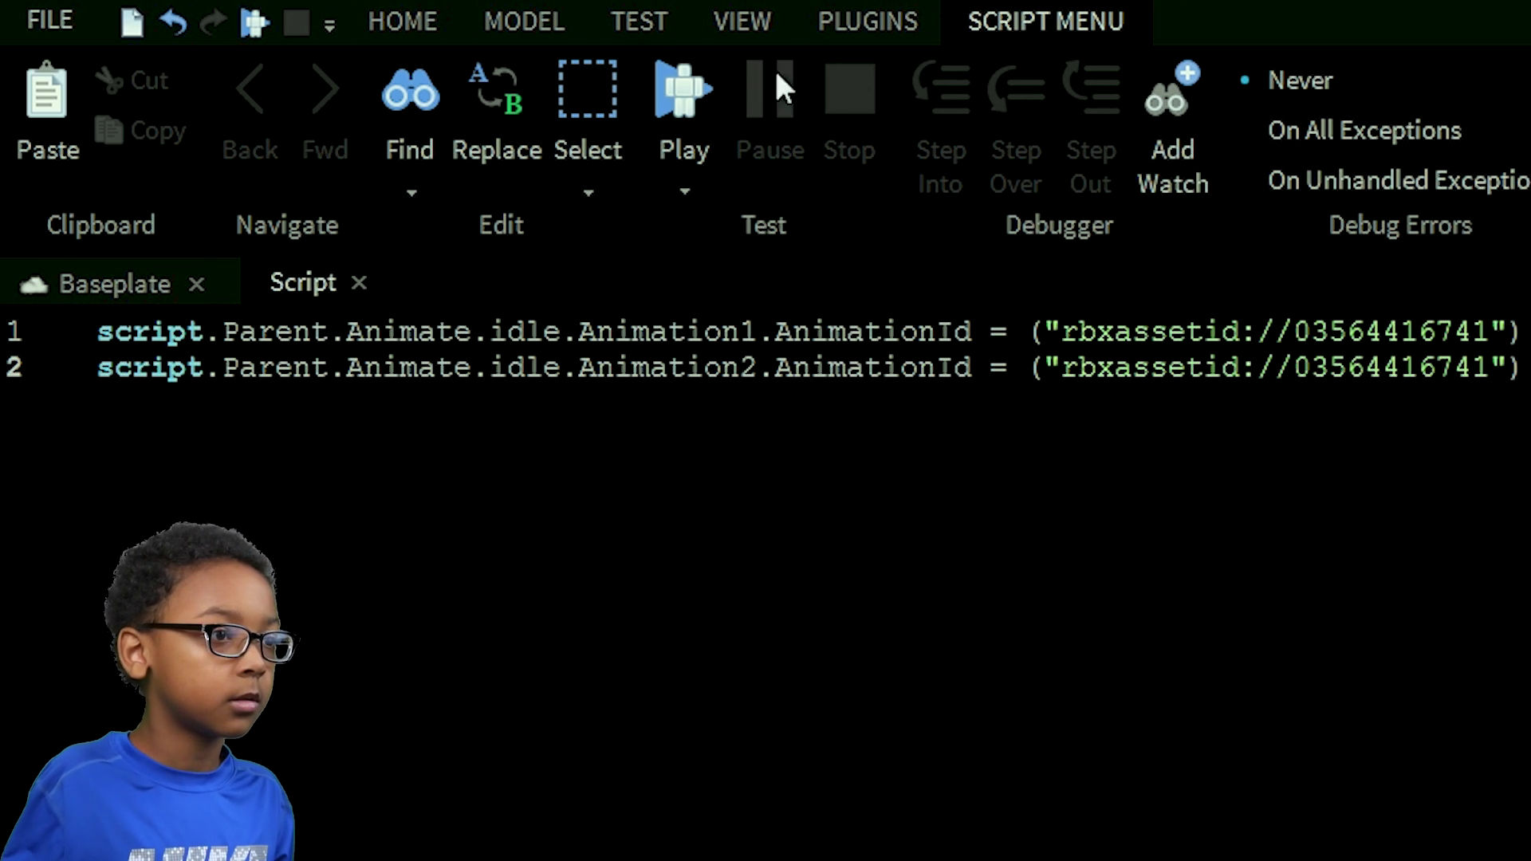
pyautogui.press('F5')
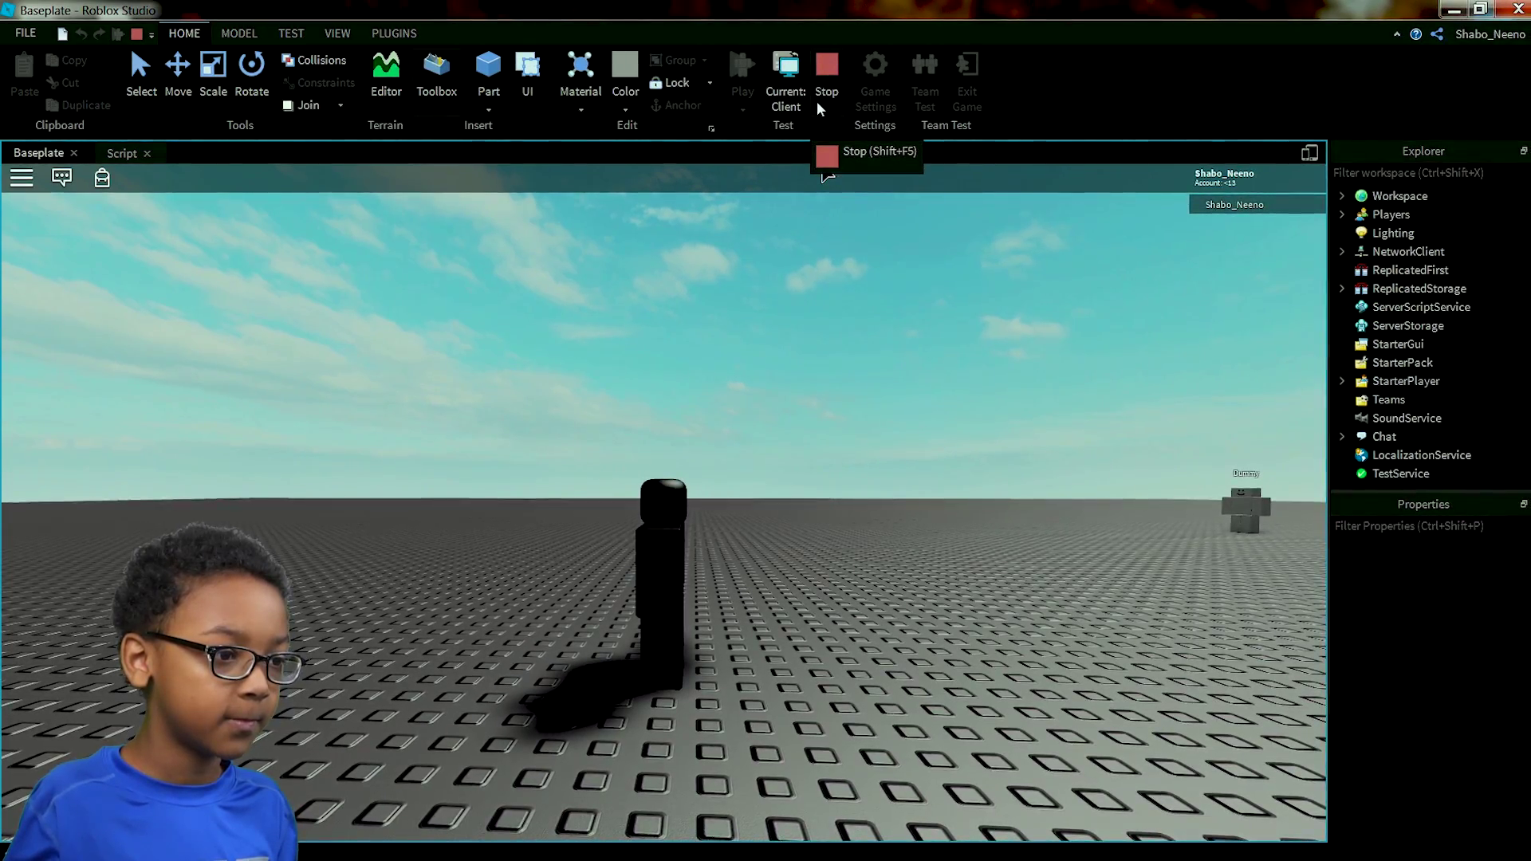
# Stop the running play-test to return to edit mode
pyautogui.click(824, 104)
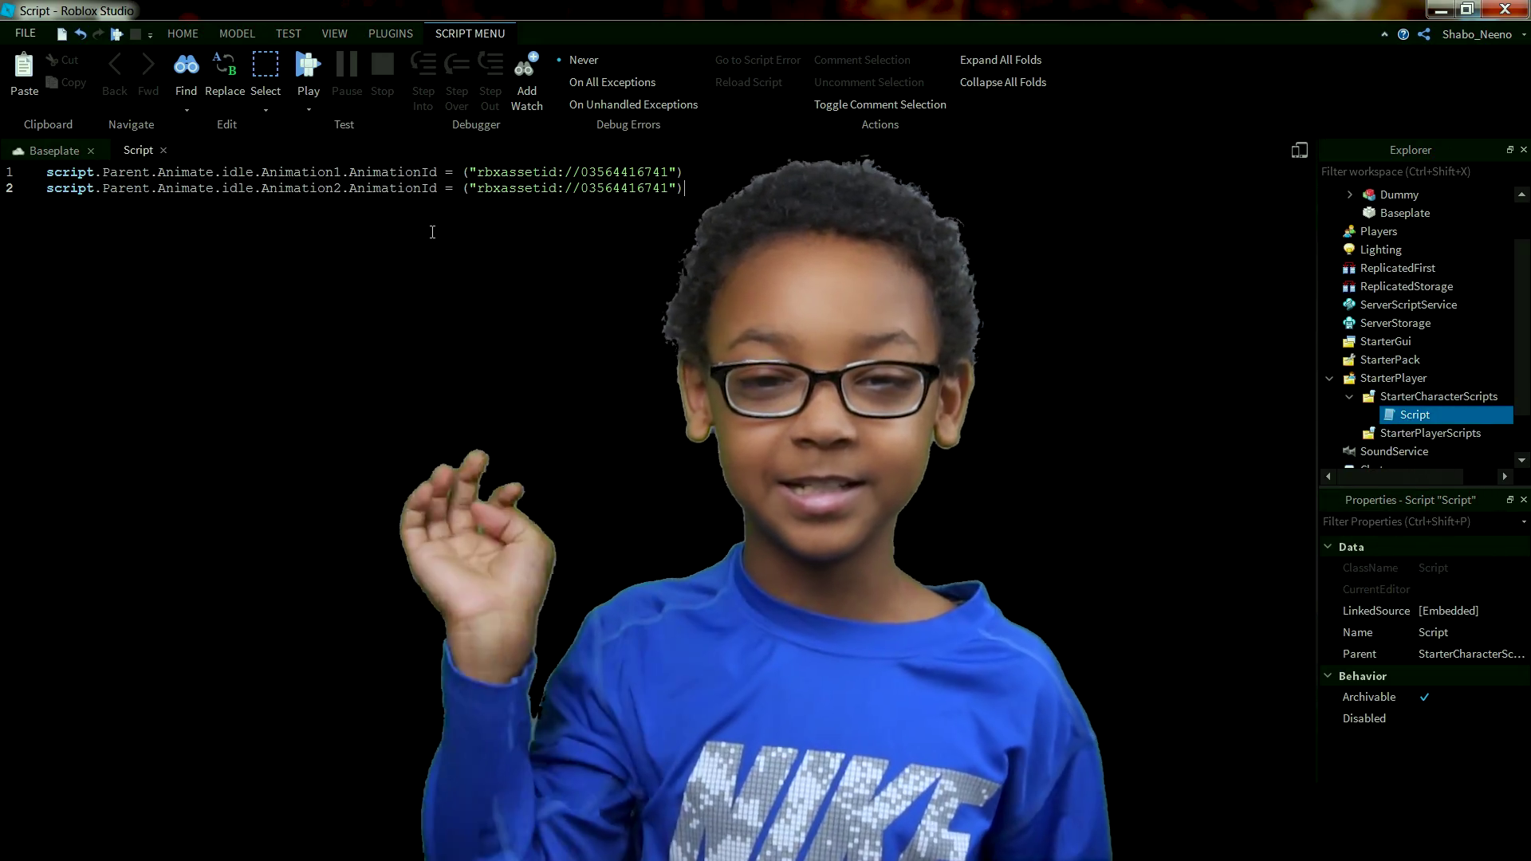